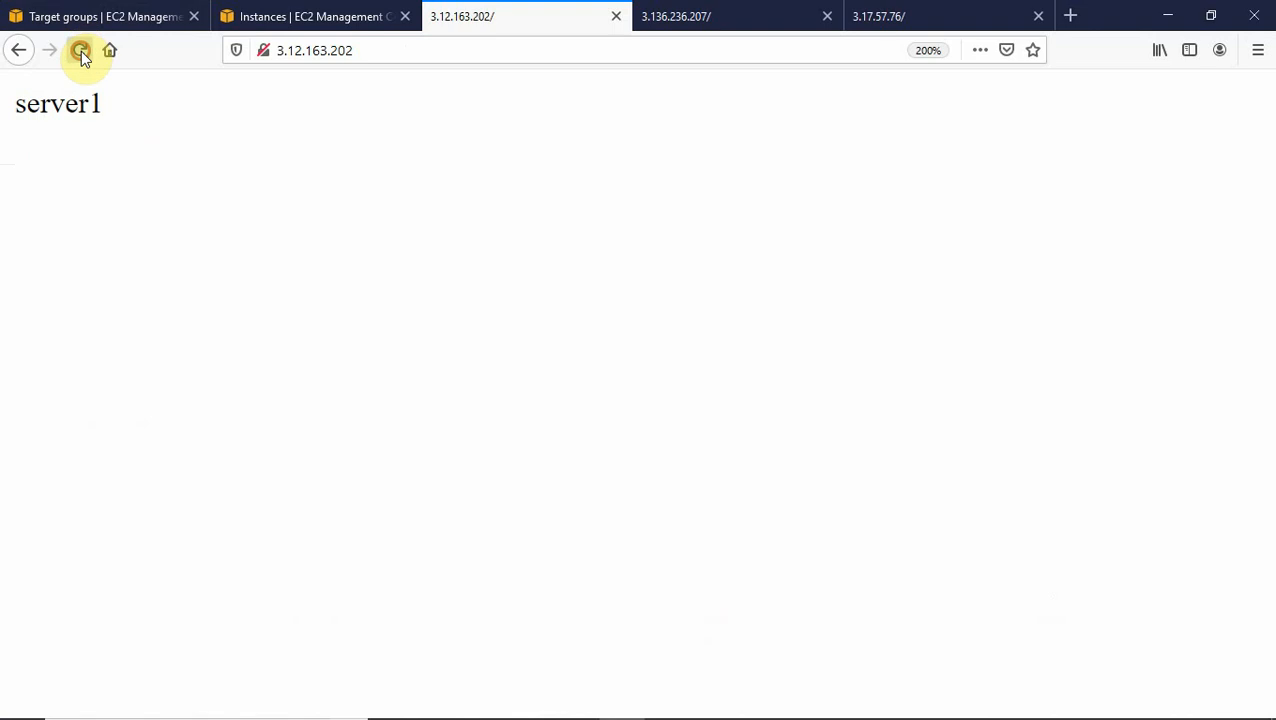
- Reload the web pages of all three servers, 3.12.163.202, 3.136.236.207 and 3.17.57.76, to check that each one responds
left_click(81, 51)
left_click(677, 17)
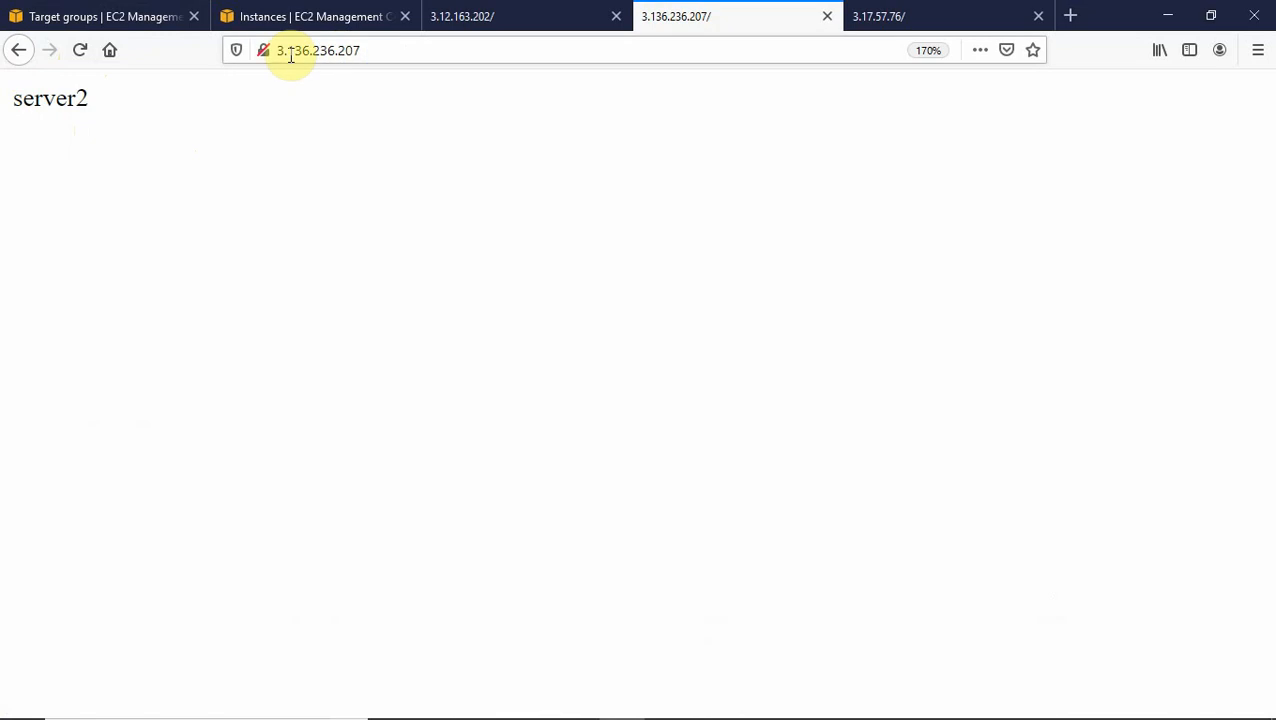
left_click(77, 52)
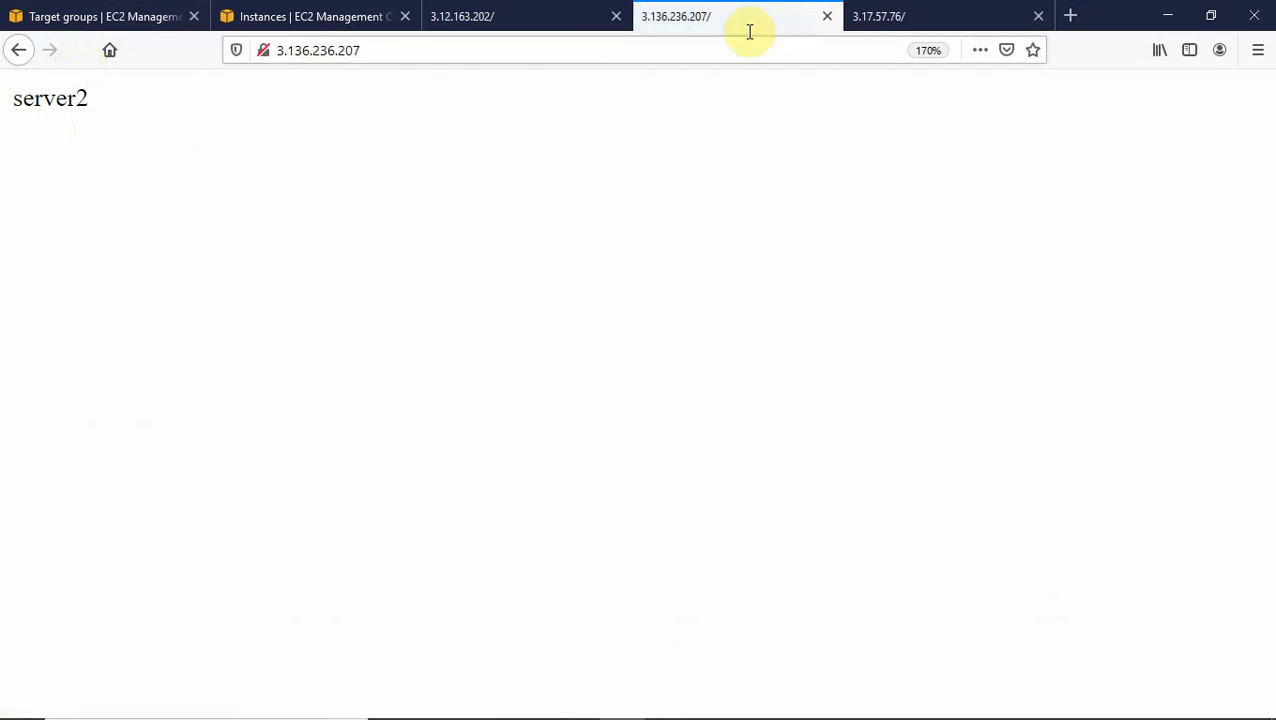
left_click(870, 20)
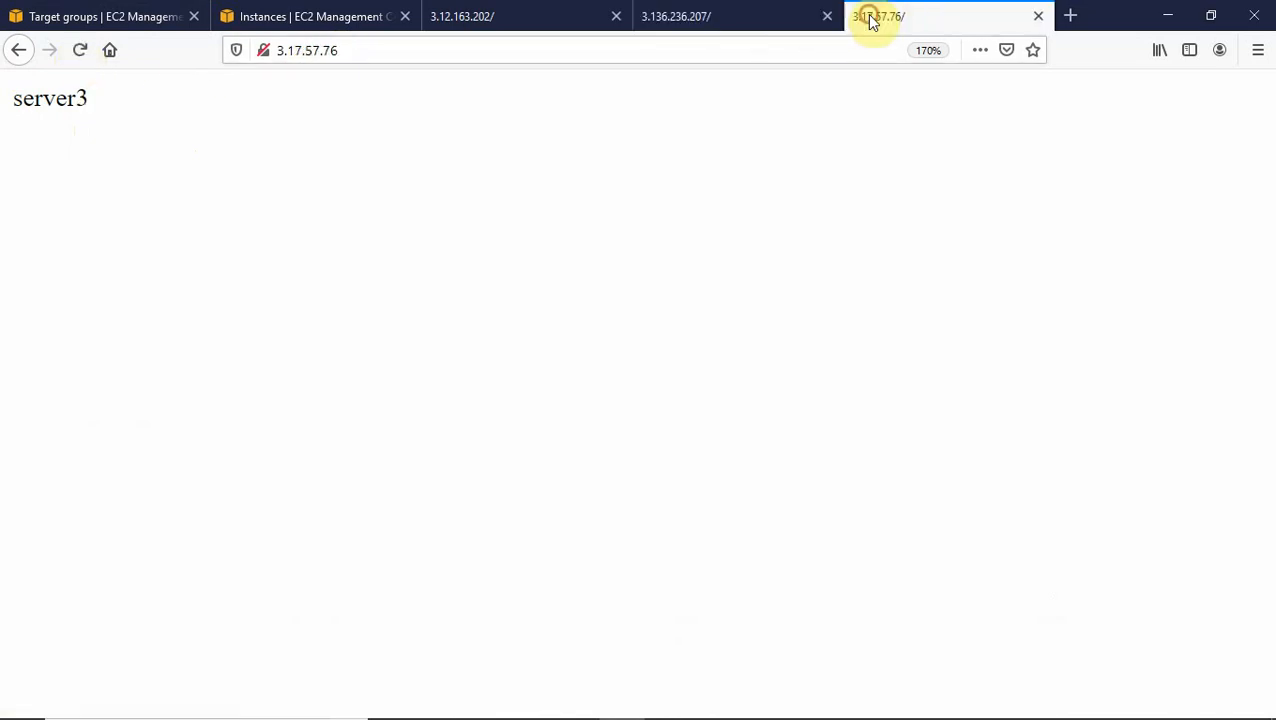
left_click(80, 55)
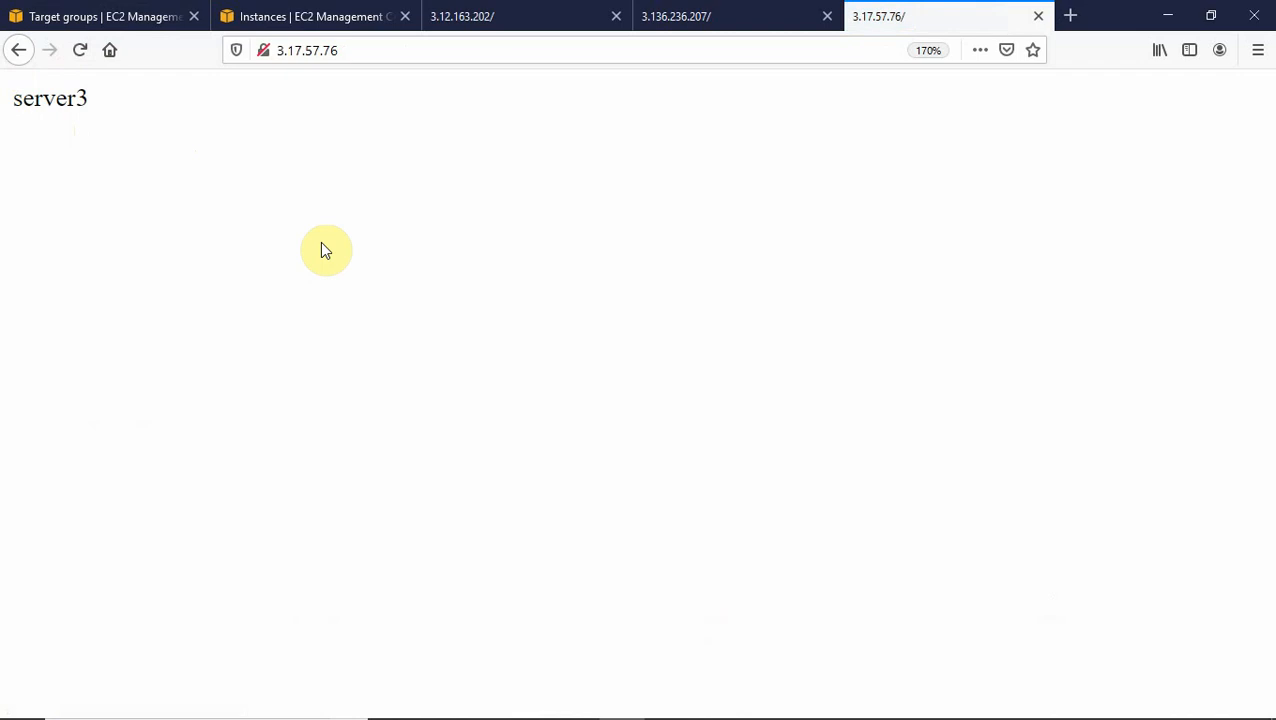
- Return to the AWS console and open the EC2 service dashboard
left_click(105, 16)
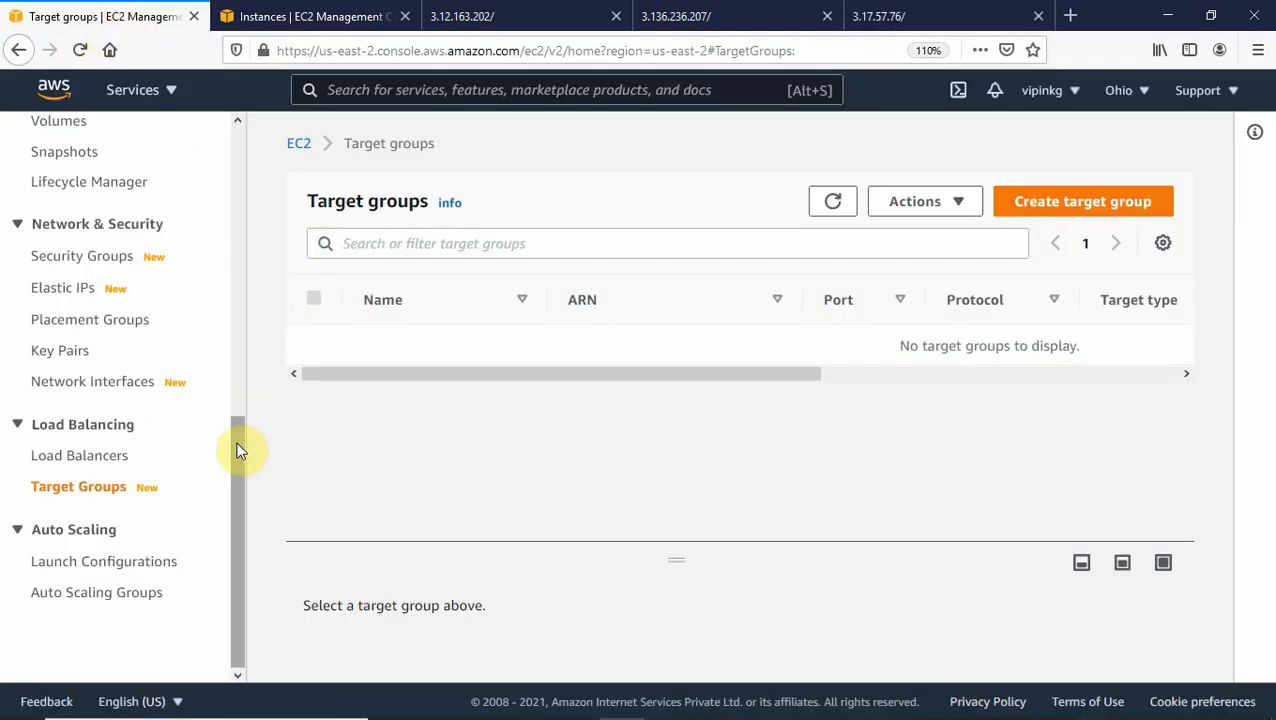
left_click_drag(239, 447, 217, 96)
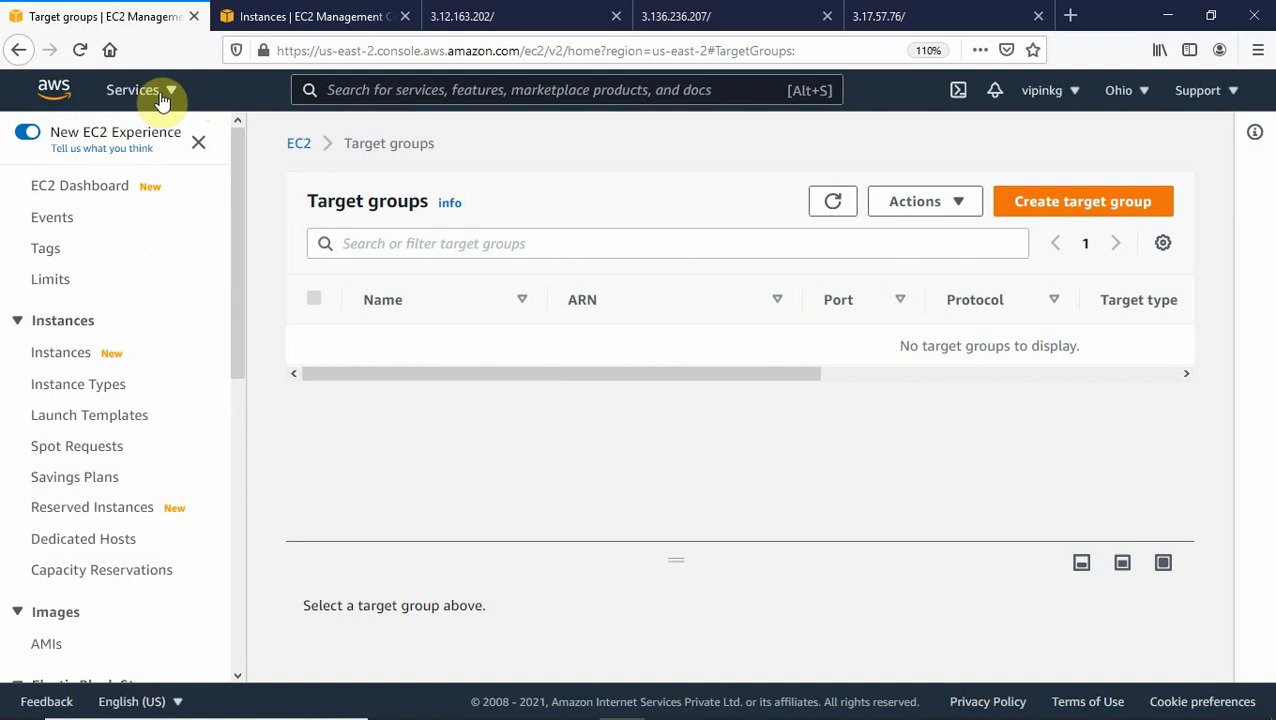
left_click(168, 93)
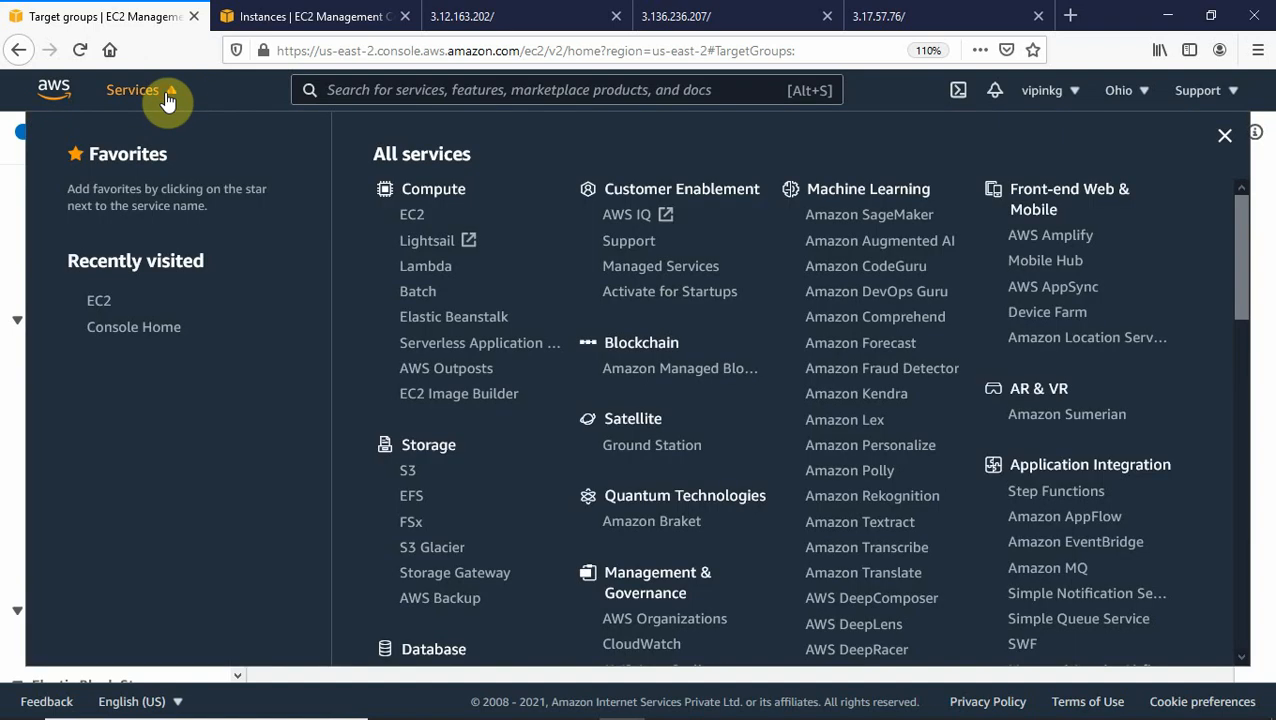
left_click(411, 216)
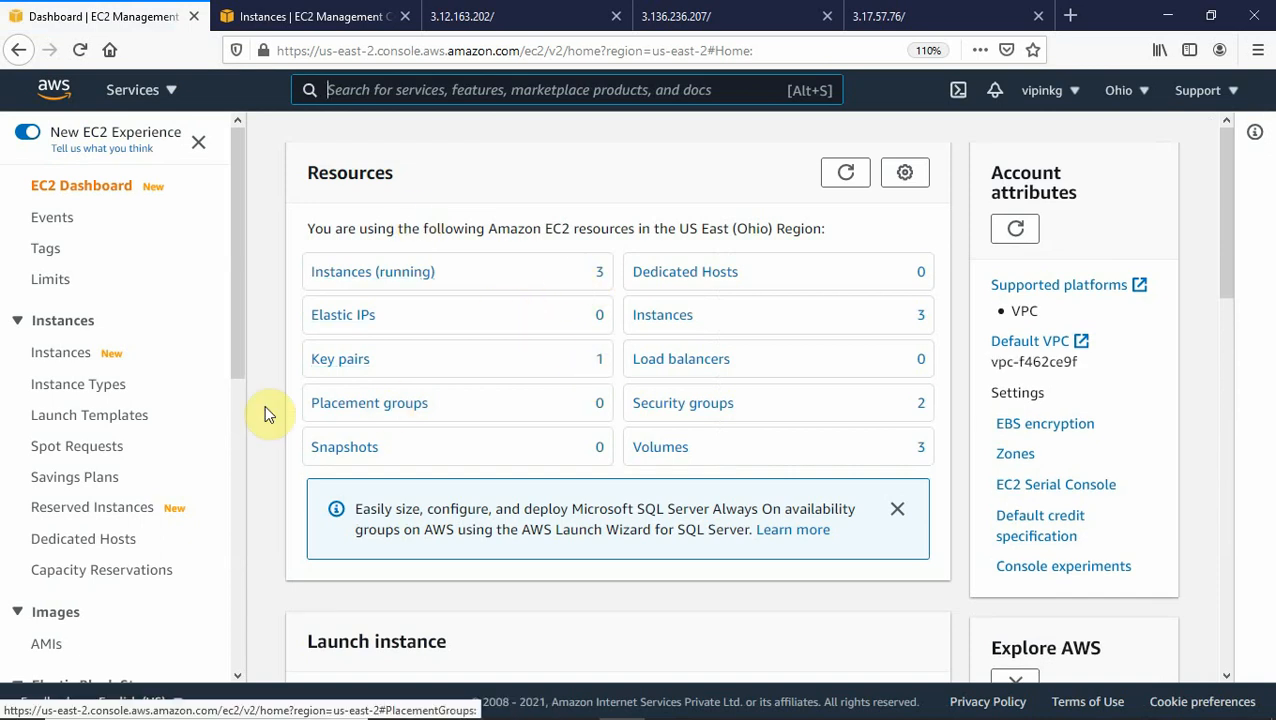
- Open the EC2 load balancers list and start creating a Network Load Balancer
key("alt+s")
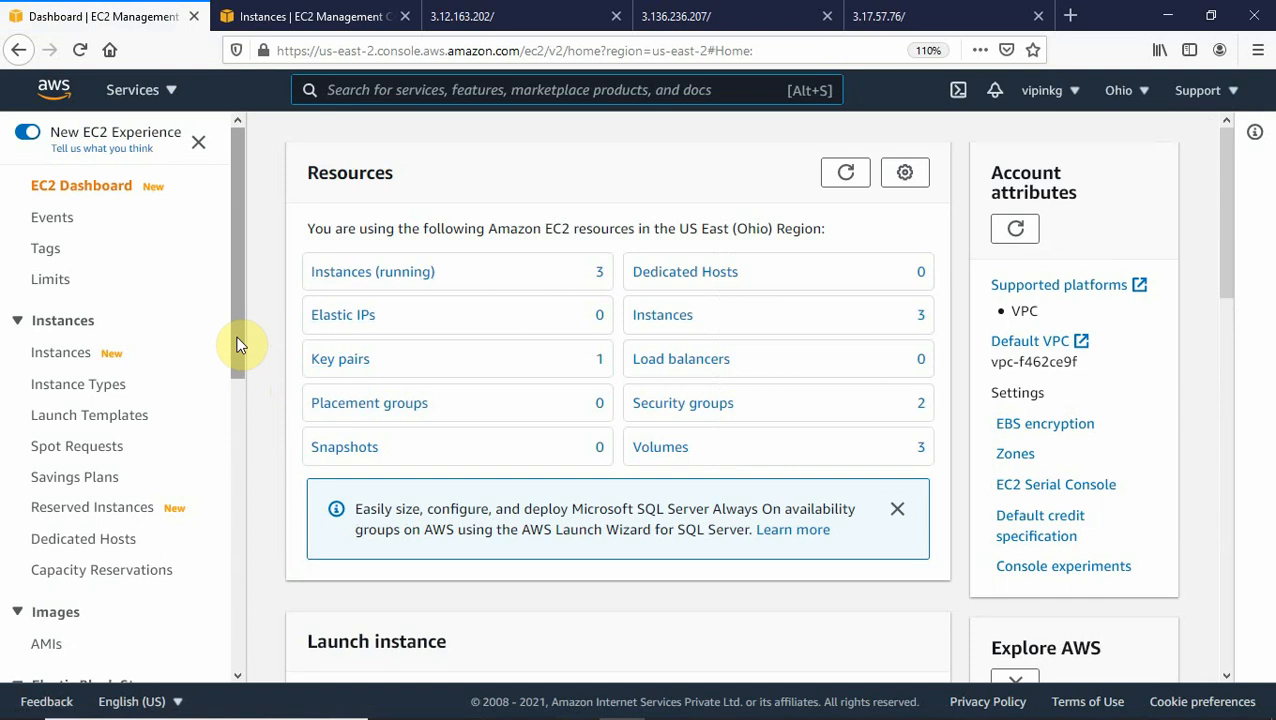
left_click_drag(237, 344, 220, 623)
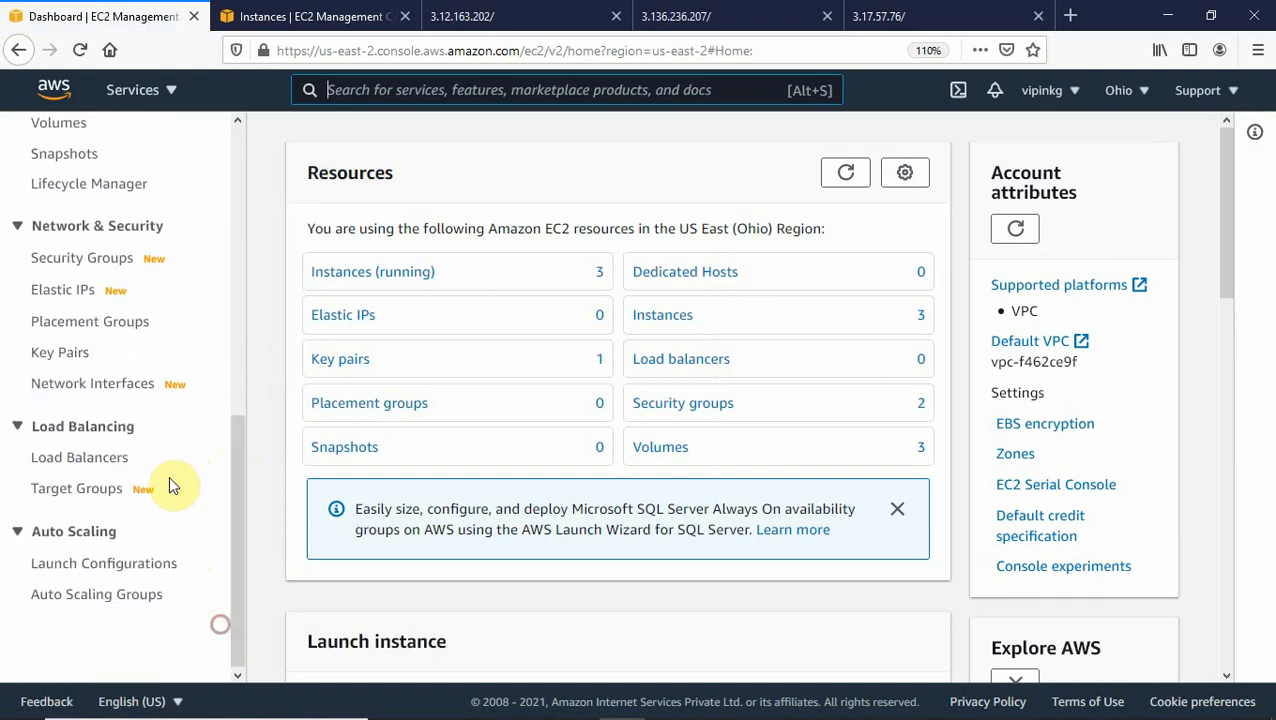
left_click(117, 460)
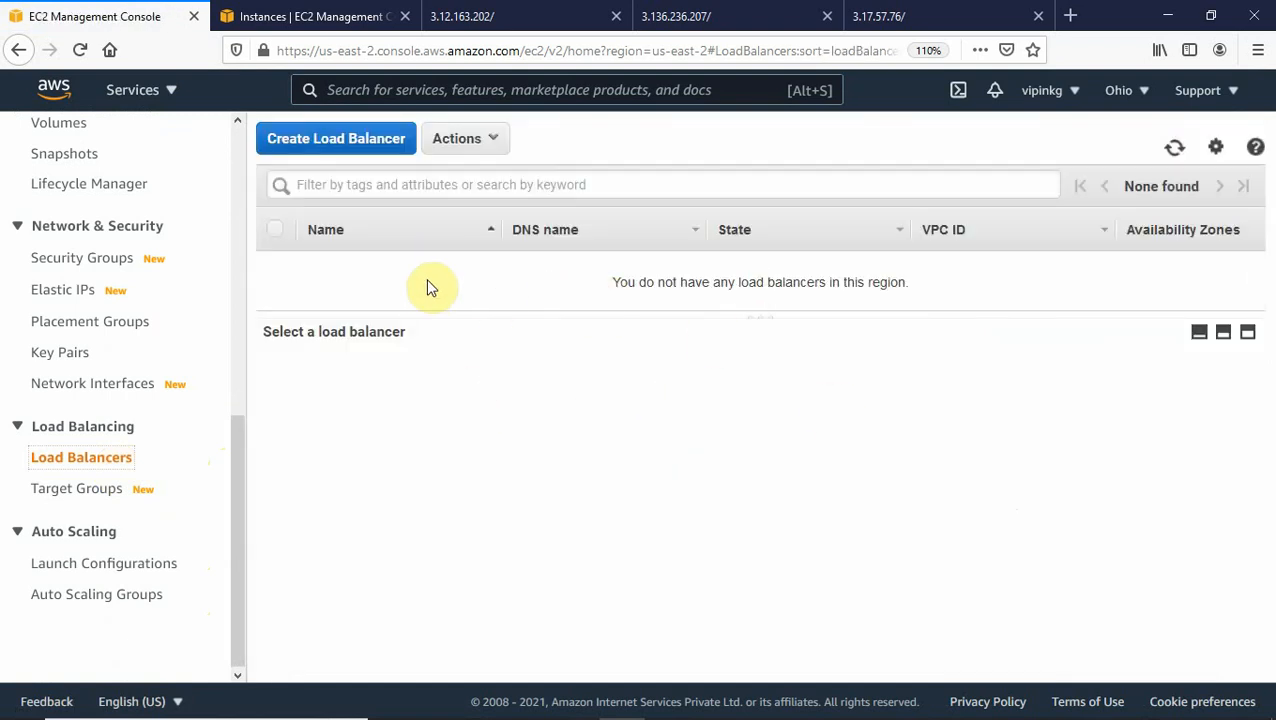
left_click(310, 138)
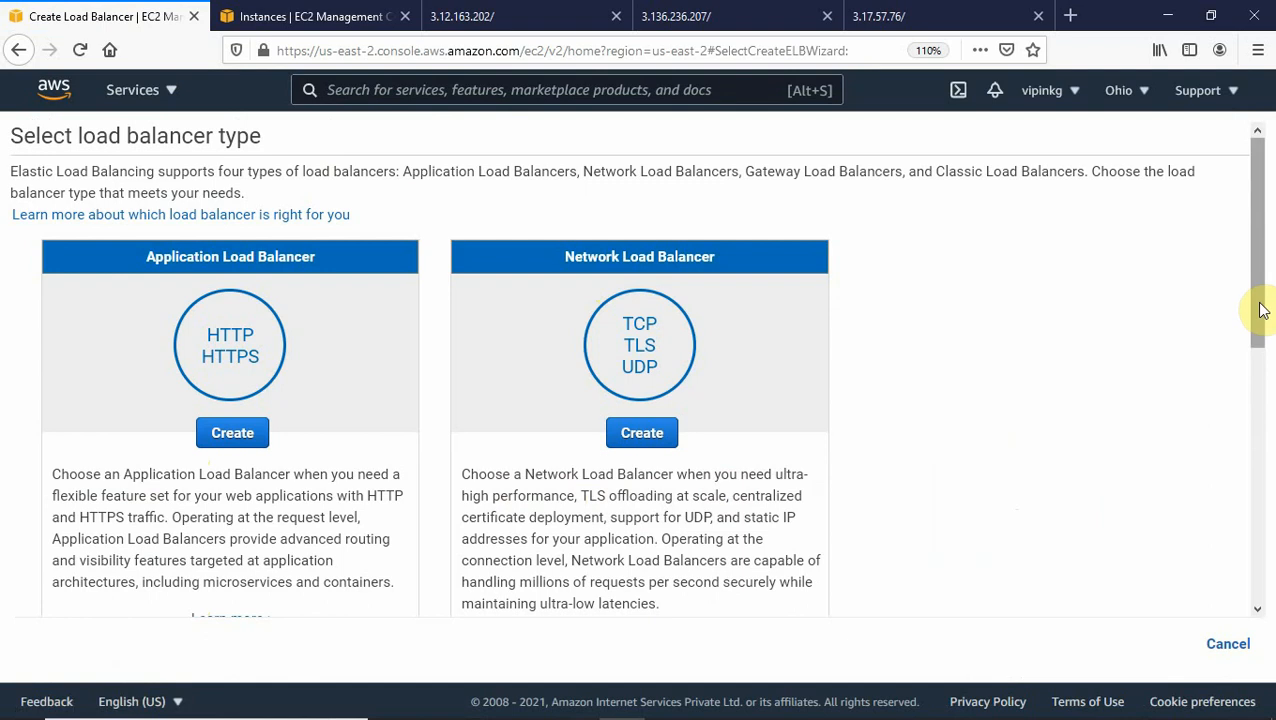
left_click_drag(1256, 316, 1258, 362)
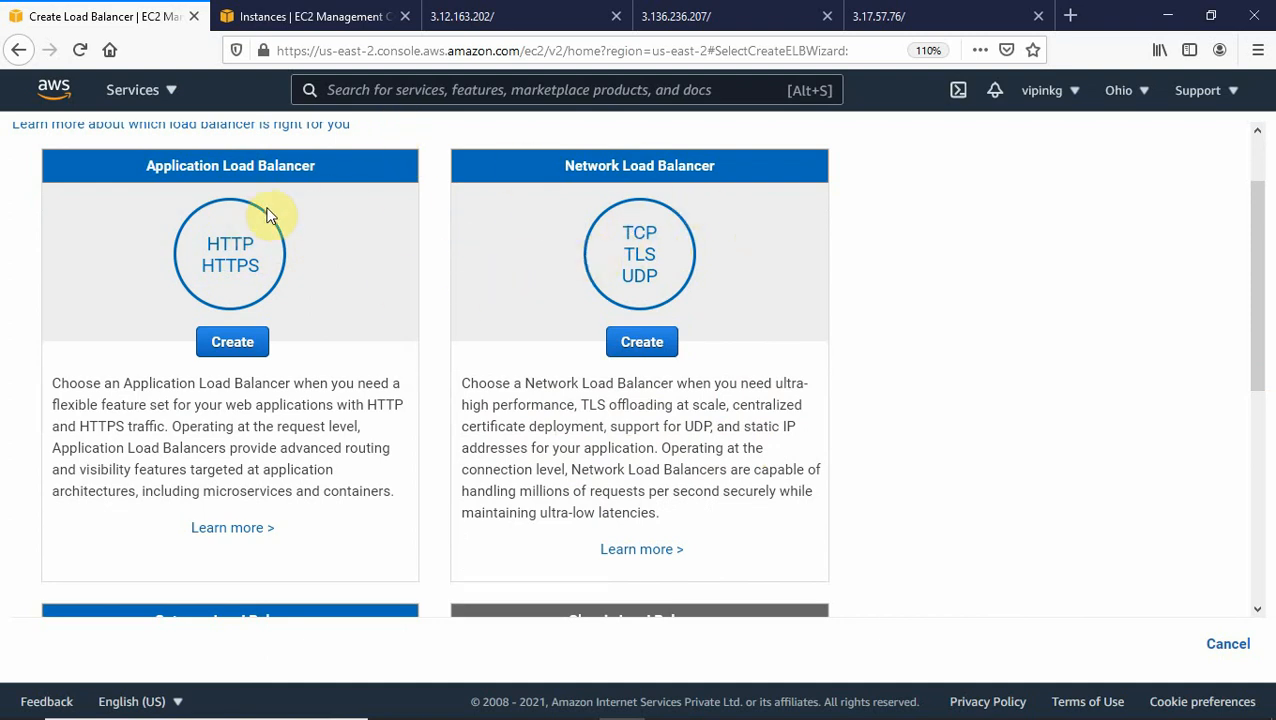
left_click(645, 346)
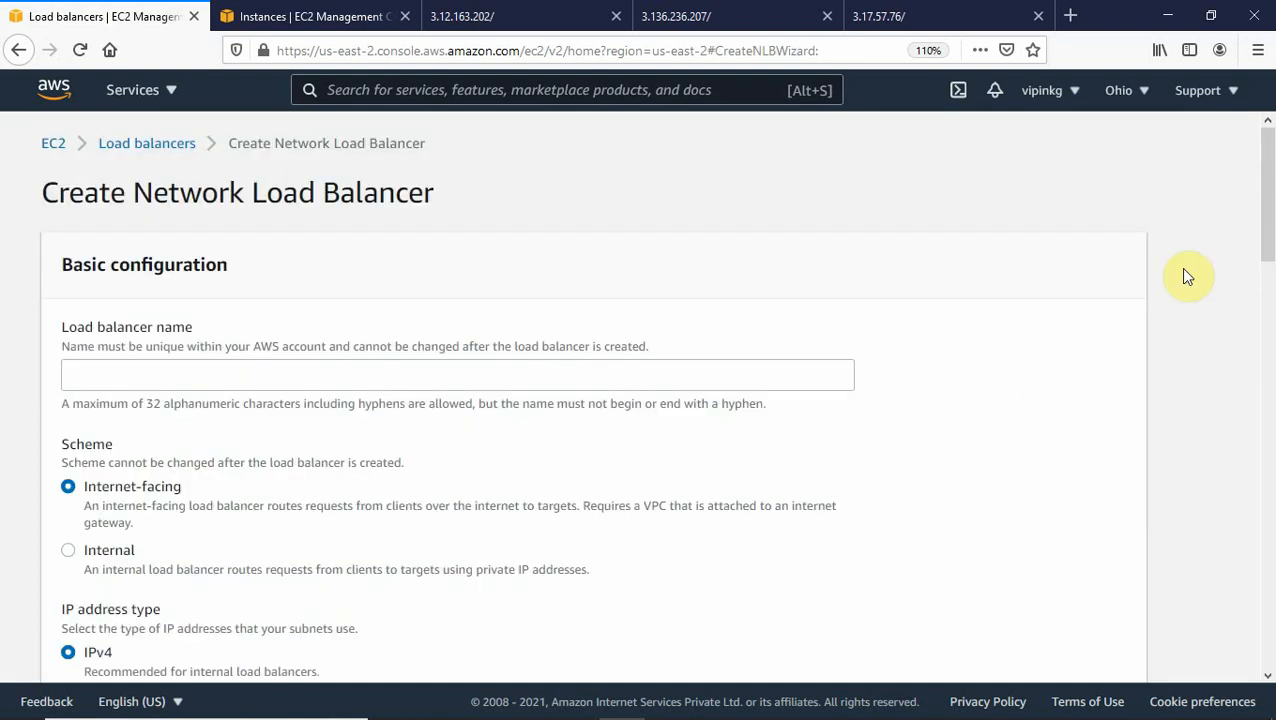
- Name the network load balancer mynlb in its basic configuration
left_click_drag(1266, 230, 1266, 268)
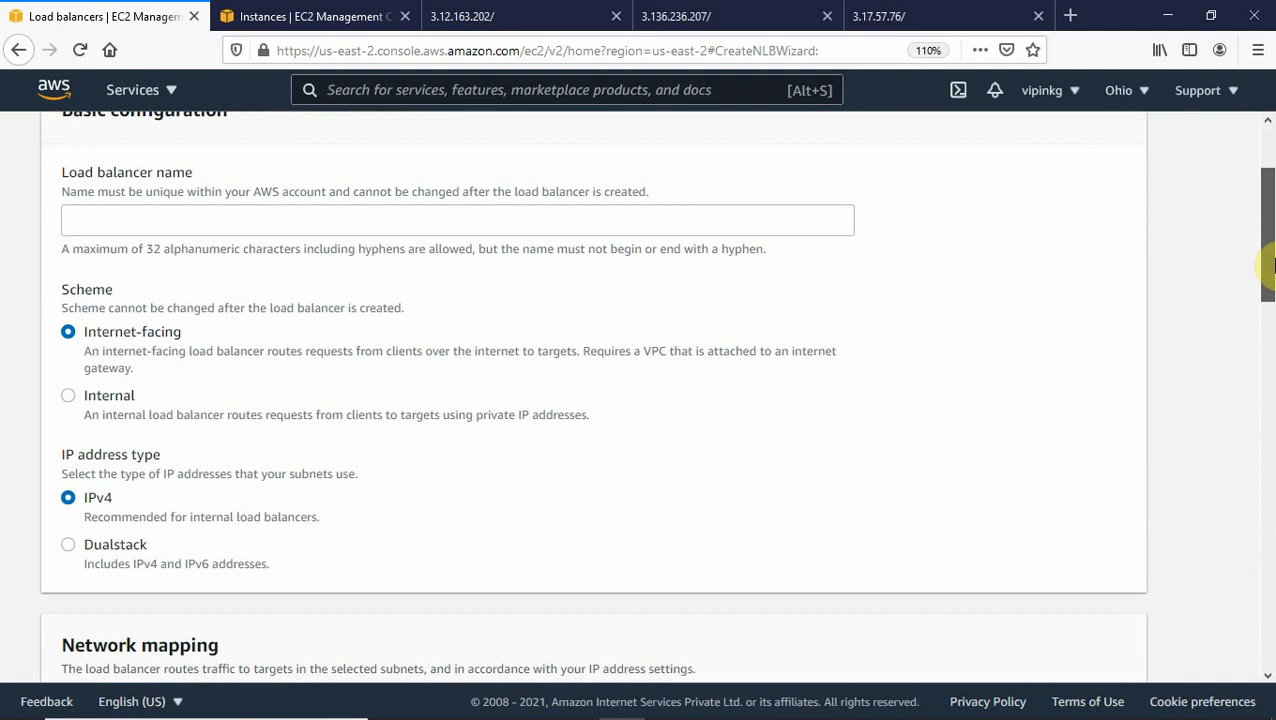
left_click(196, 226)
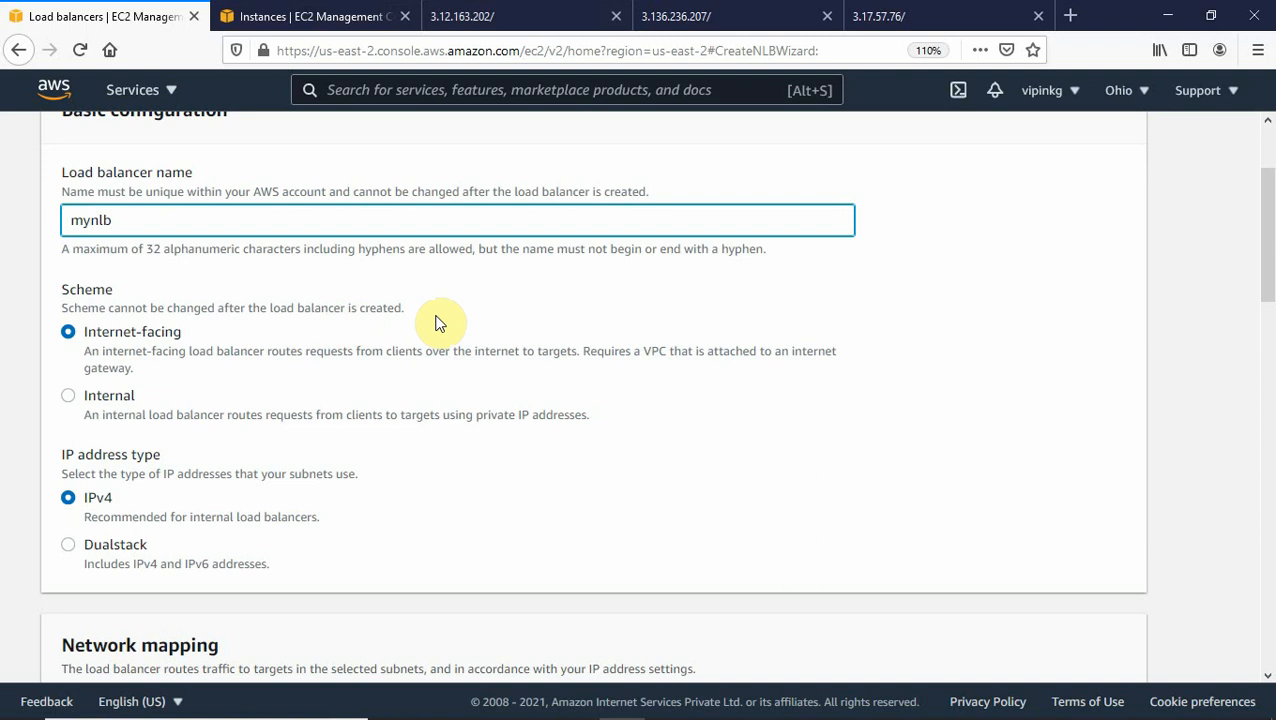
key("ctrl+plus")
key("ctrl+plus")
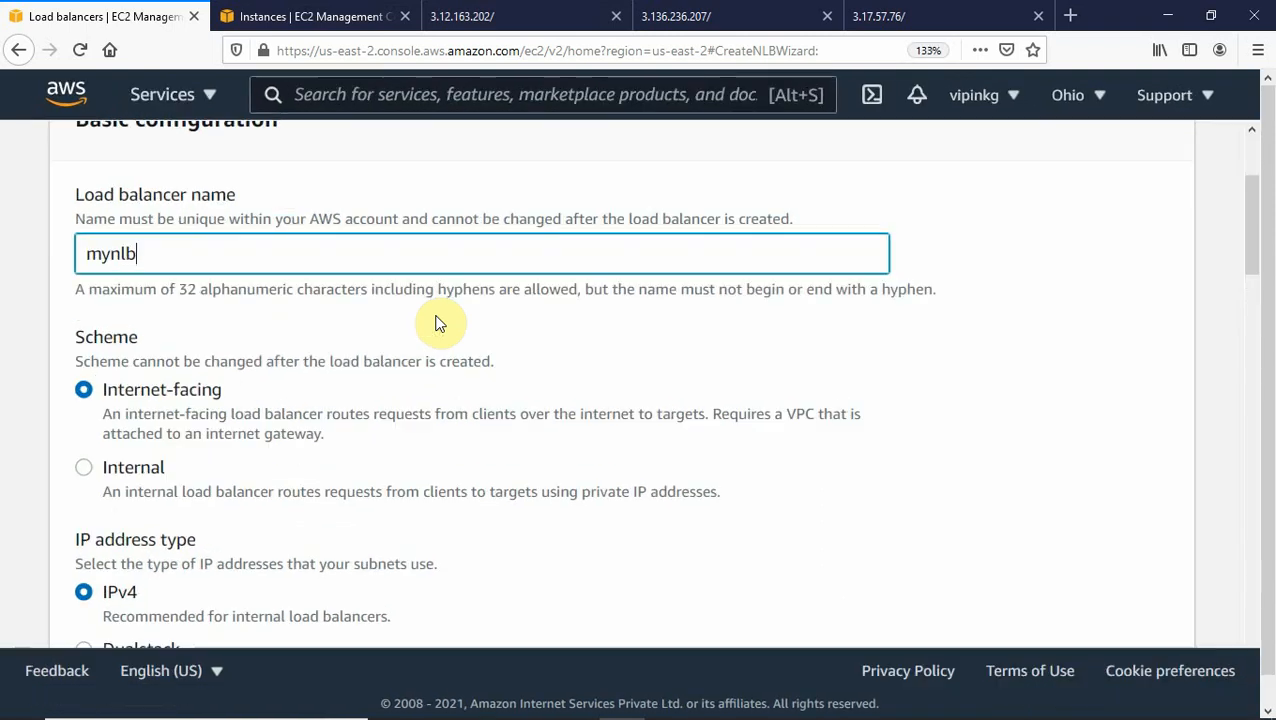
key("ctrl+minus")
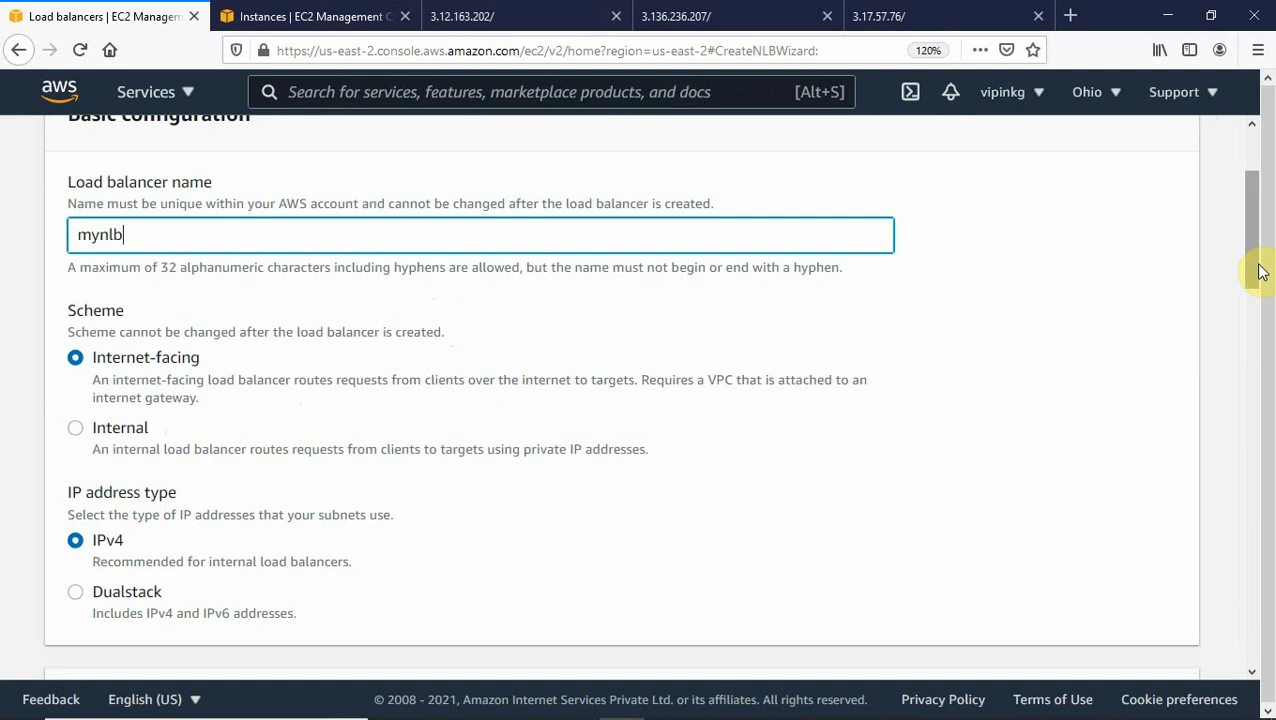
- Enable the us-east-2a and us-east-2b availability zones in the load balancer's network mapping
left_click_drag(1257, 273, 1236, 383)
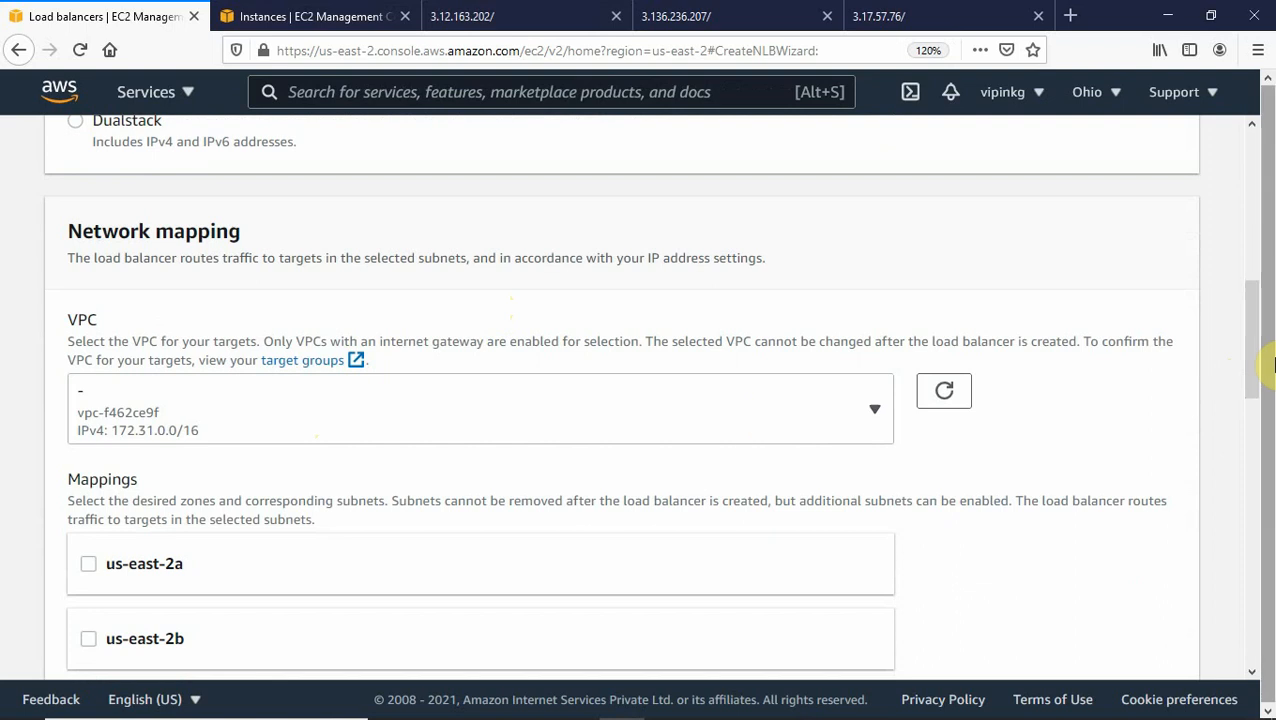
left_click_drag(1252, 370, 1250, 416)
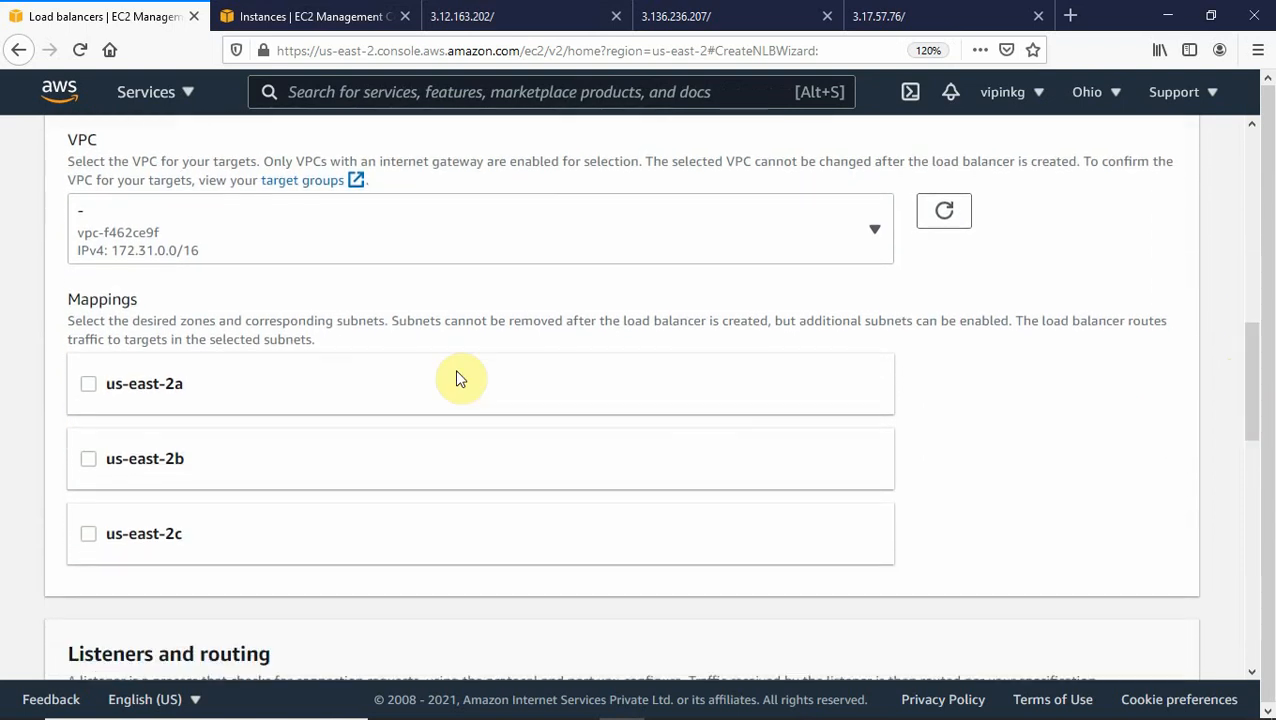
left_click(88, 384)
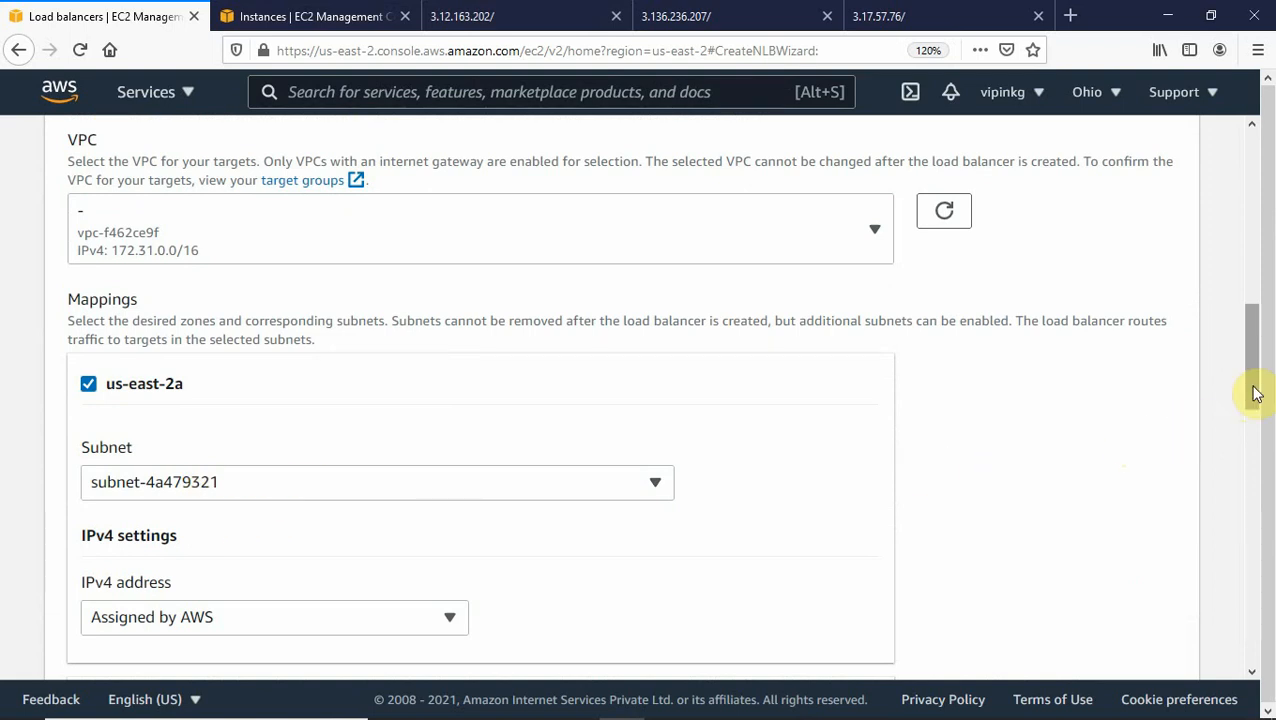
left_click_drag(1256, 393, 1253, 448)
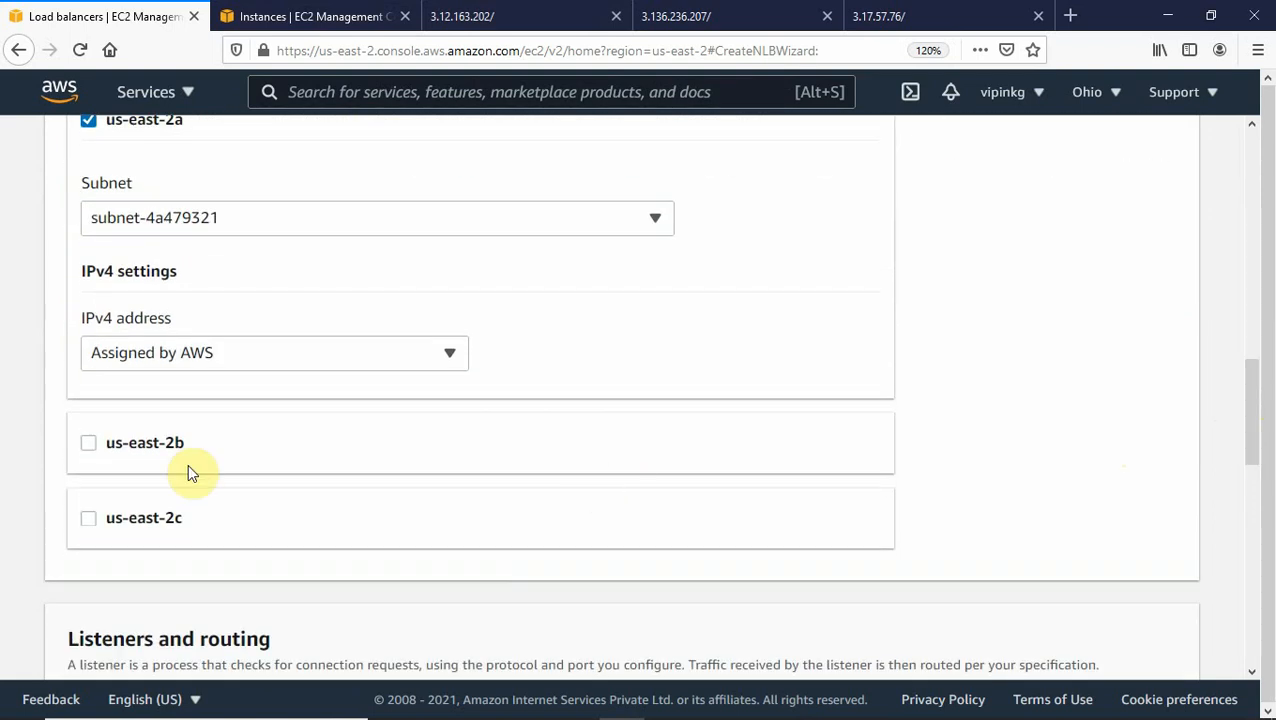
left_click(88, 442)
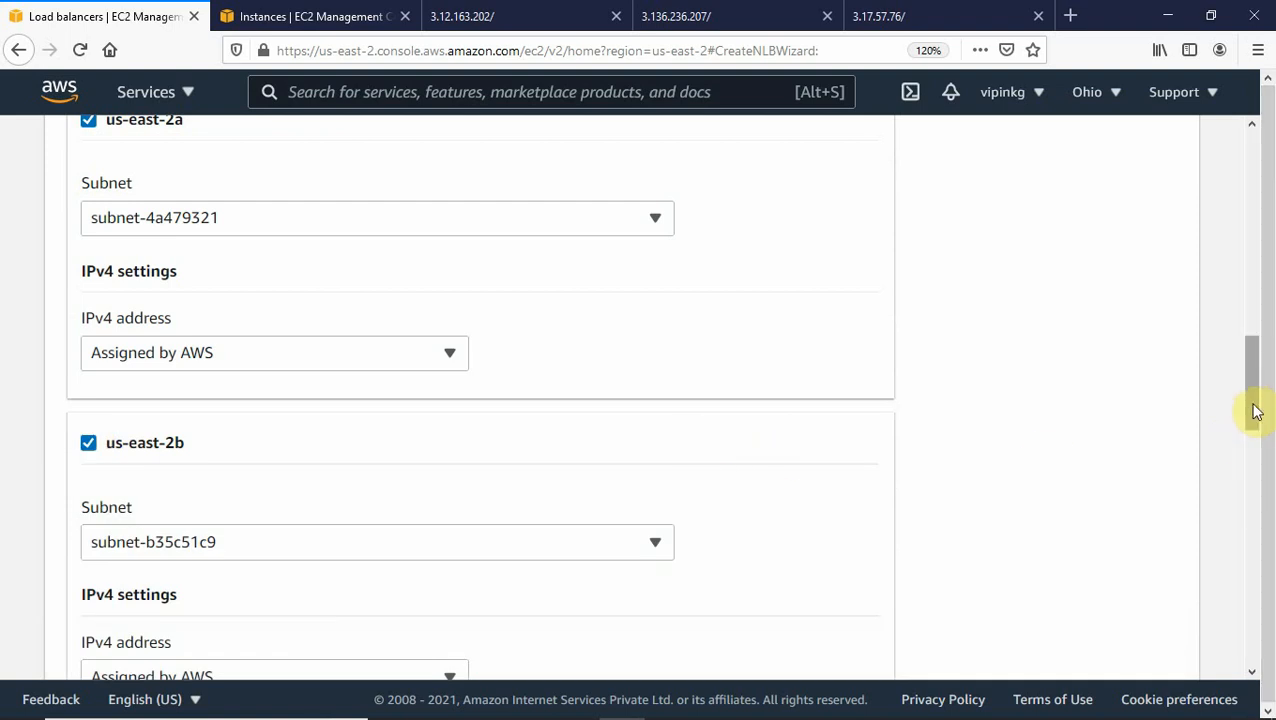
- Close the browser page with the EC2 instances and return to the load balancer's listener and routing settings
left_click_drag(1257, 412, 1261, 541)
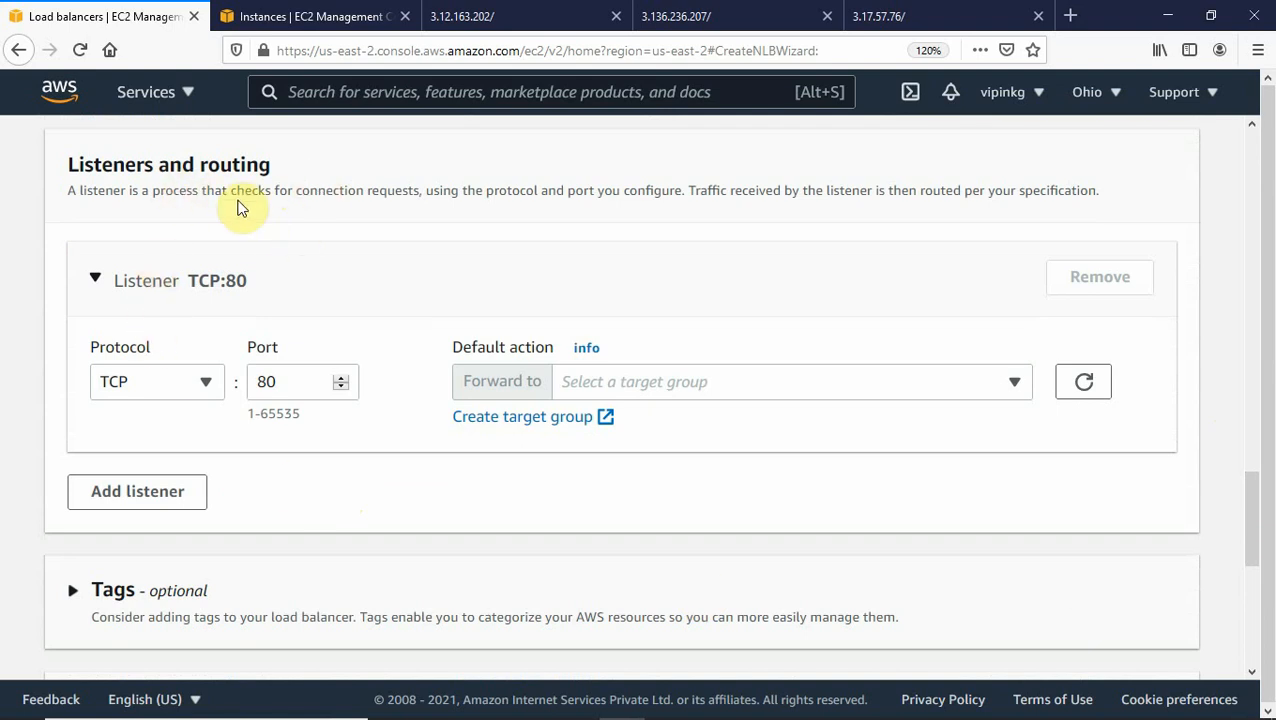
left_click(362, 16)
left_click(406, 17)
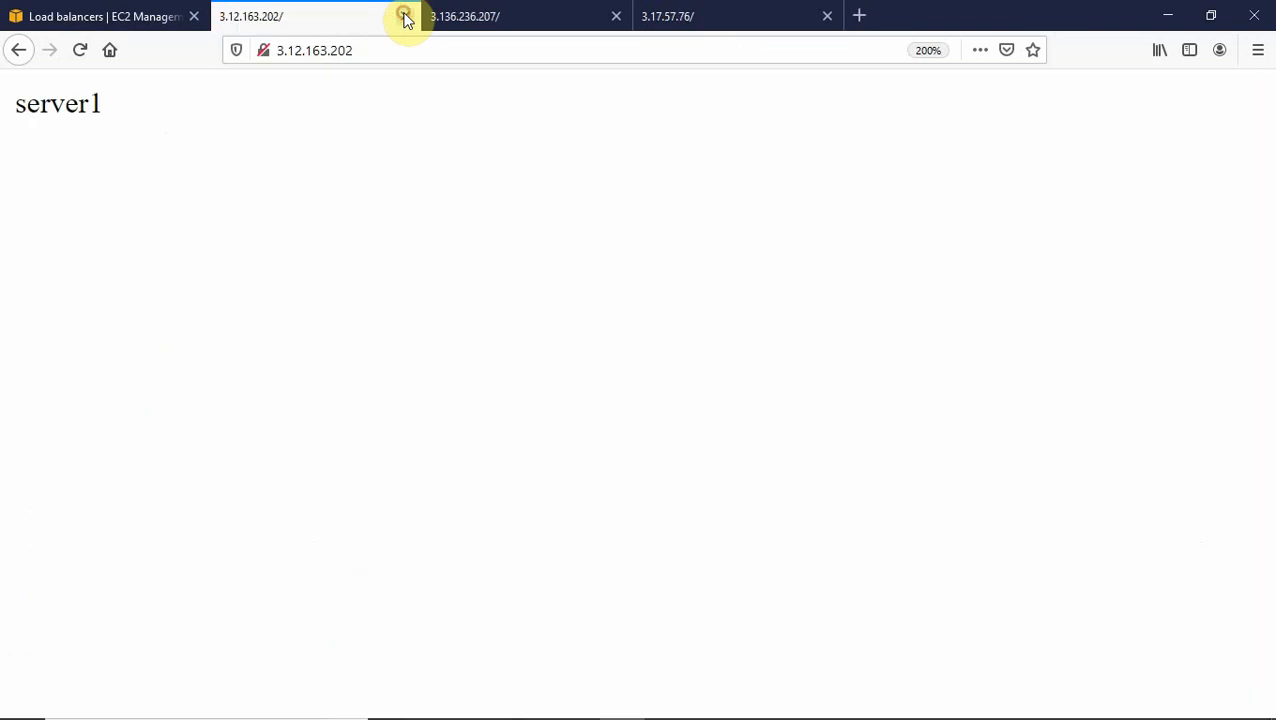
left_click(108, 18)
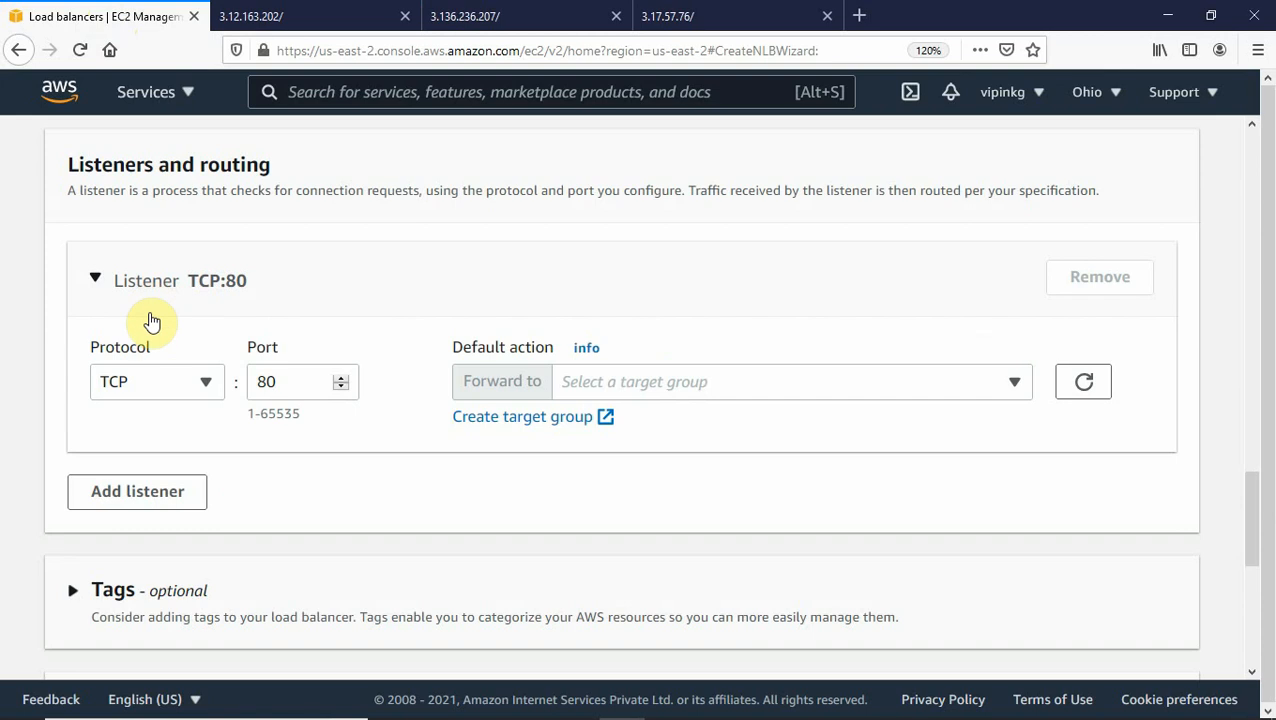
- Review the listener's protocol options and the target groups available for its default action
left_click(206, 389)
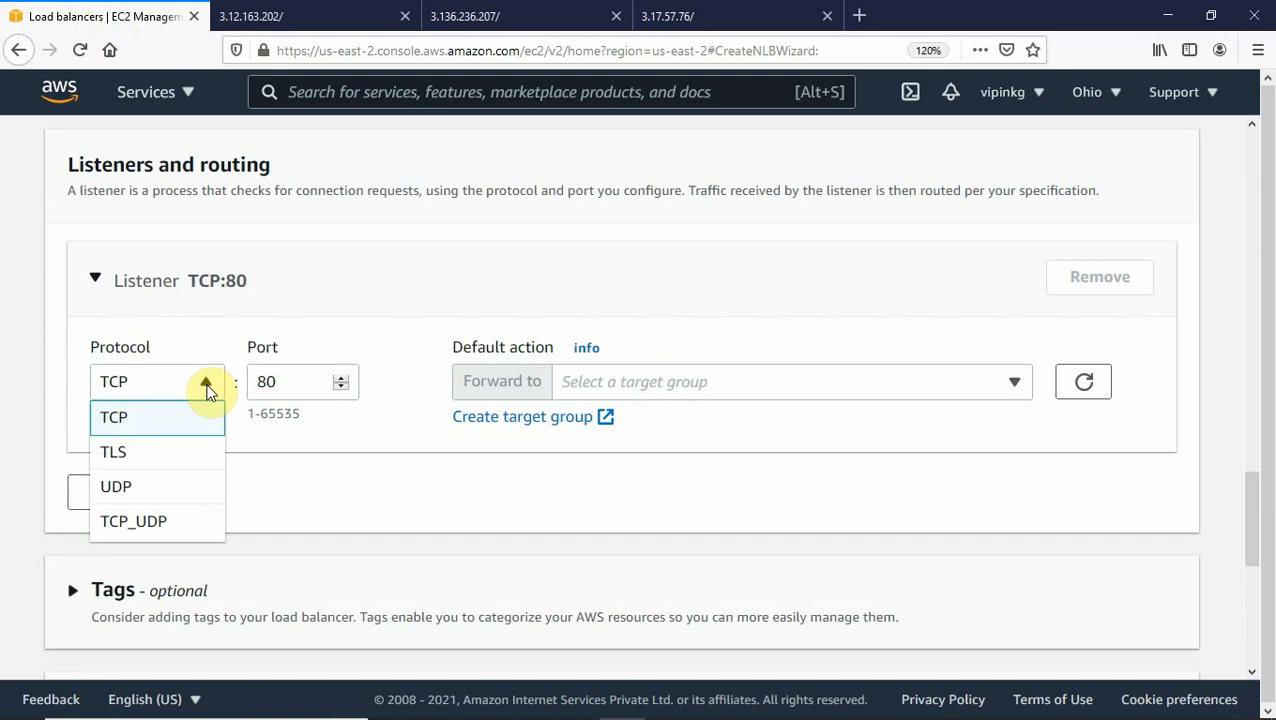
left_click(206, 389)
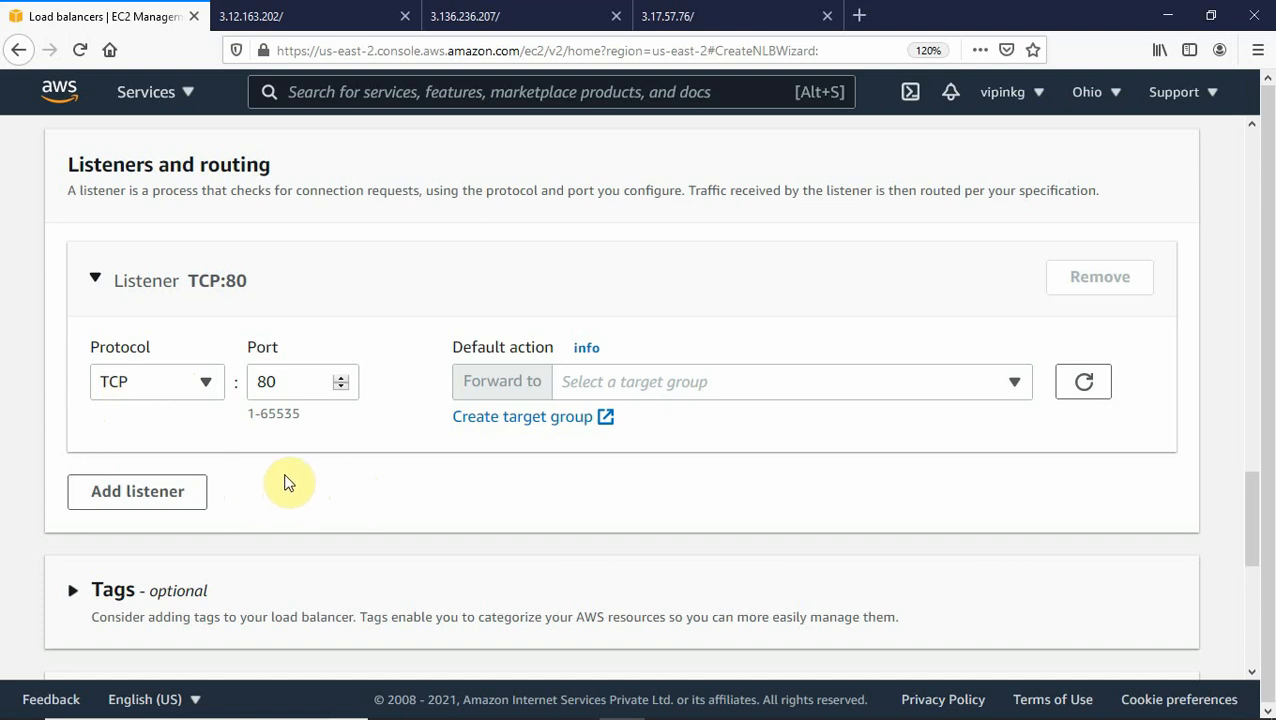
left_click(1016, 384)
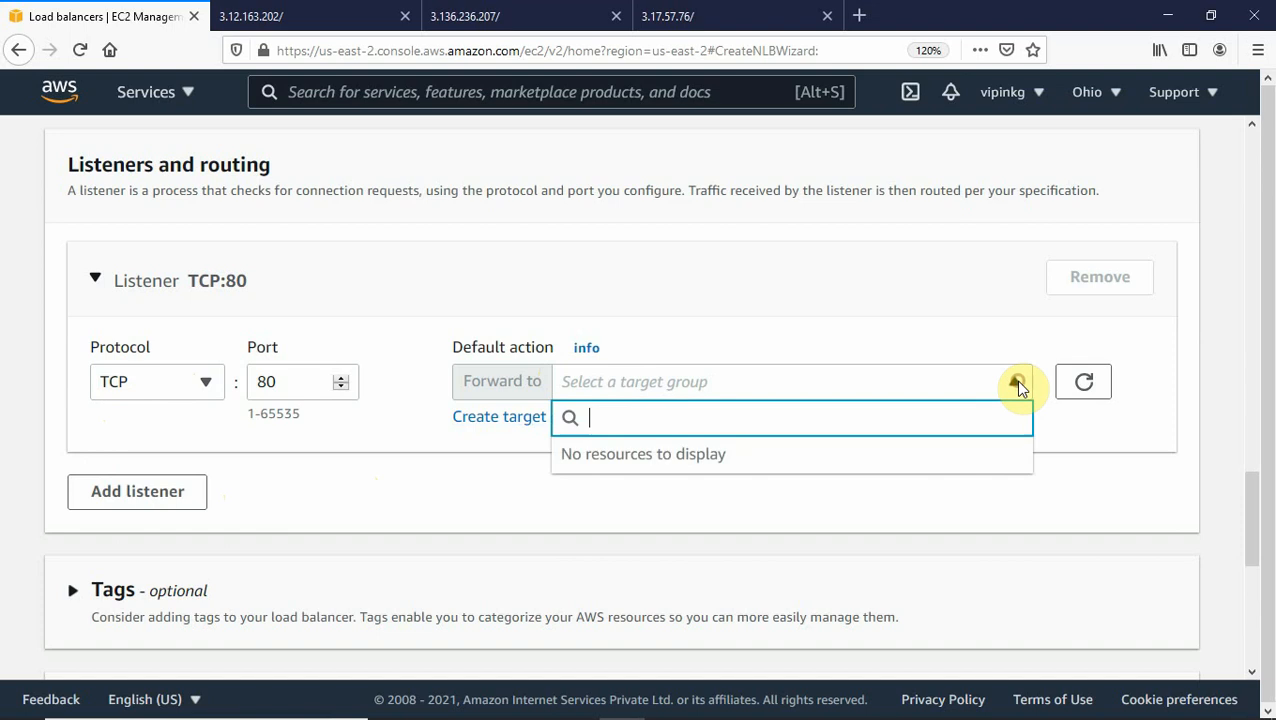
left_click(1016, 384)
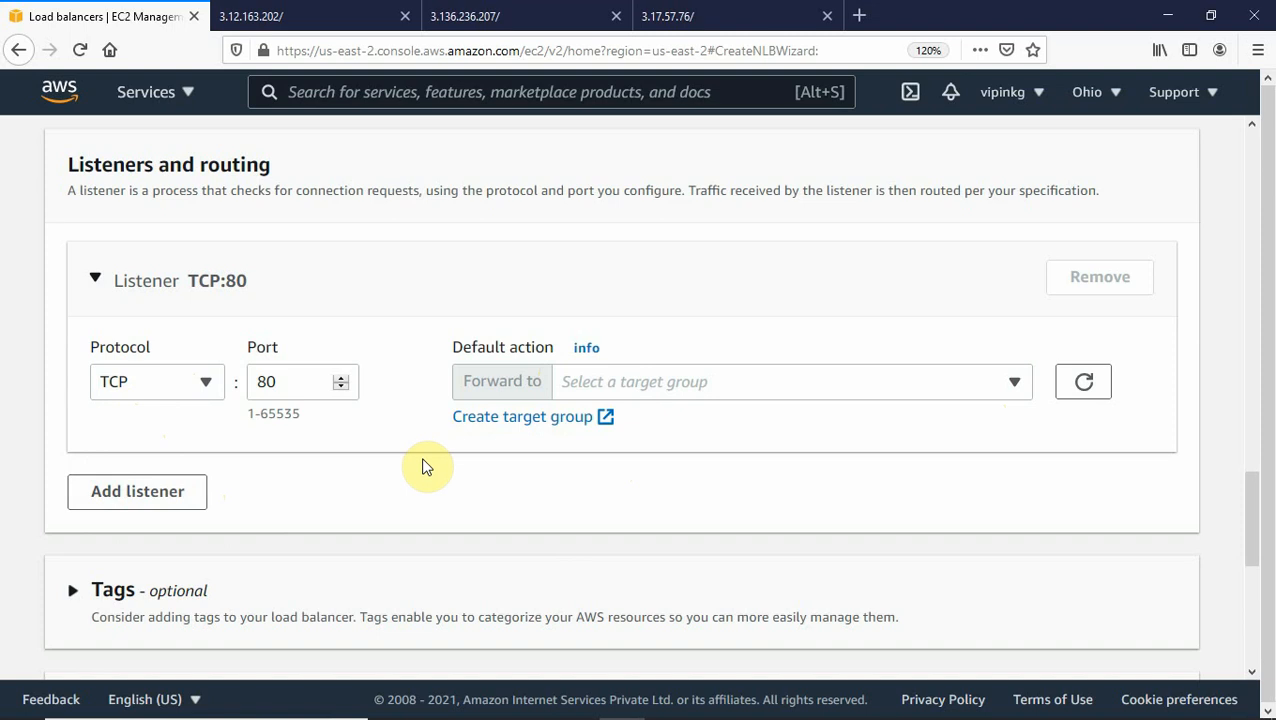
- Start creating a target group for the listener's default action, keep the Instances target type, and name it mytarget
left_click(537, 420)
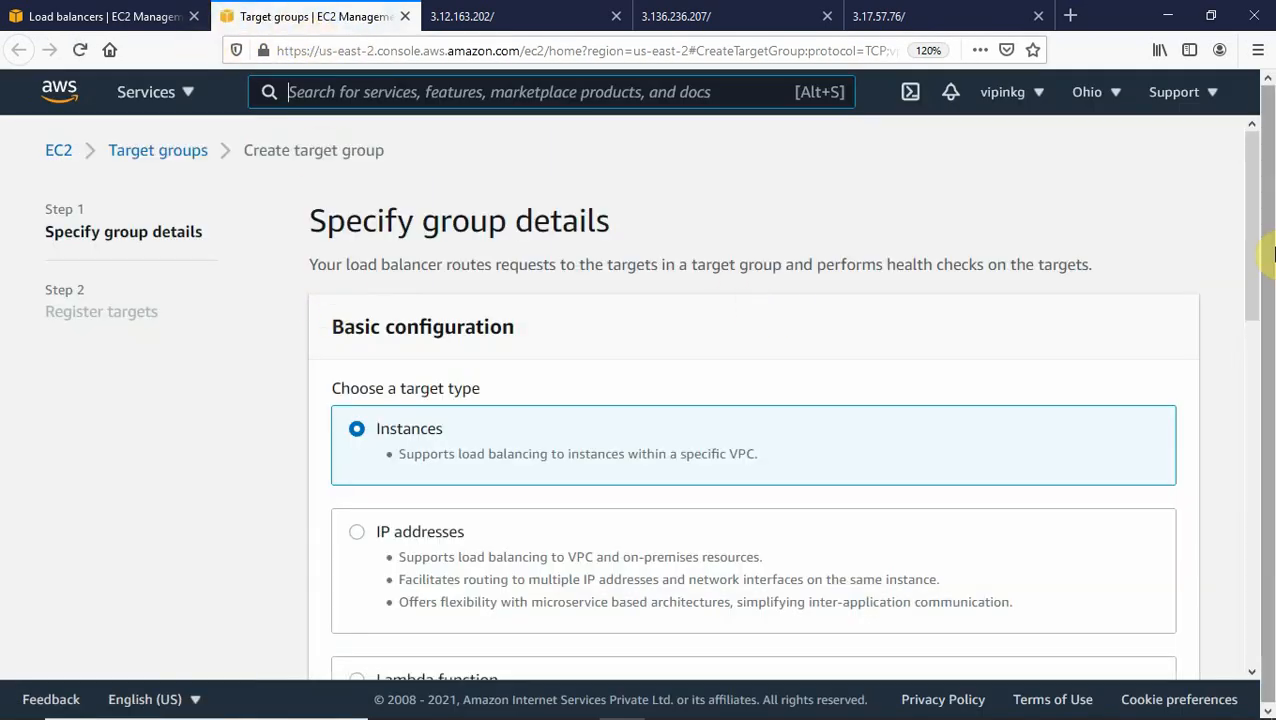
scroll(1245, 275, "down", 1)
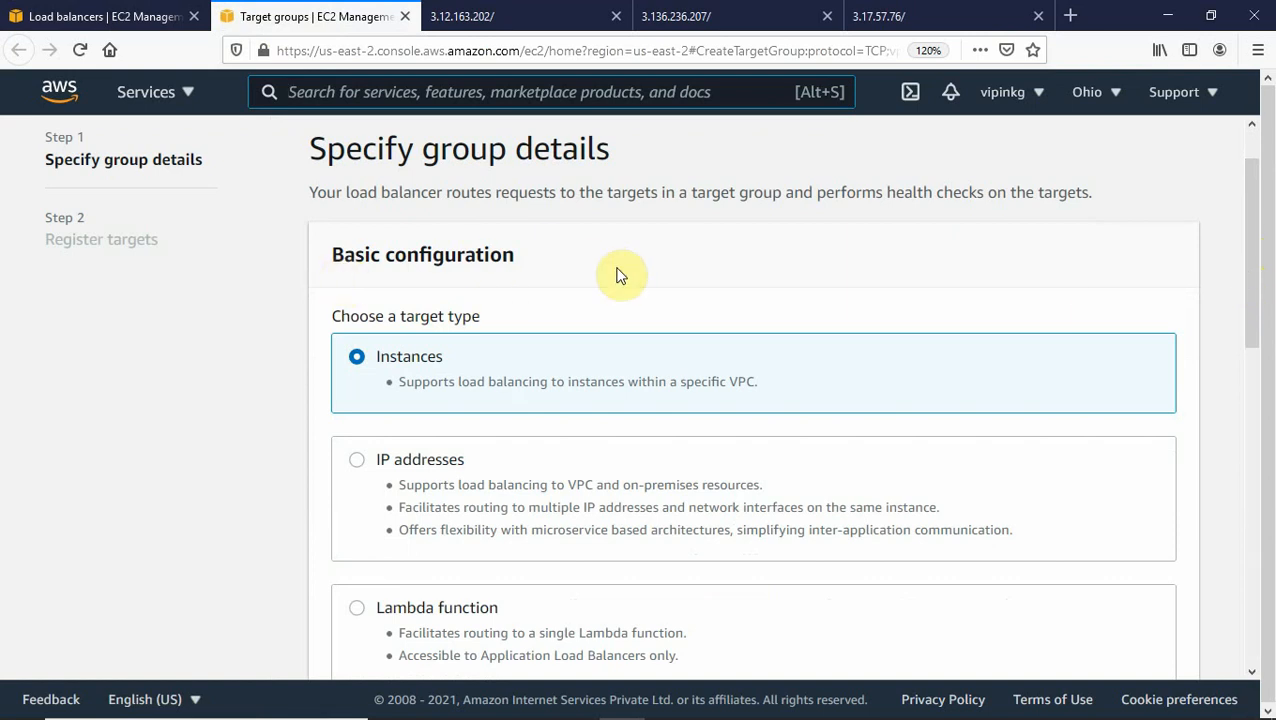
key("ctrl+plus")
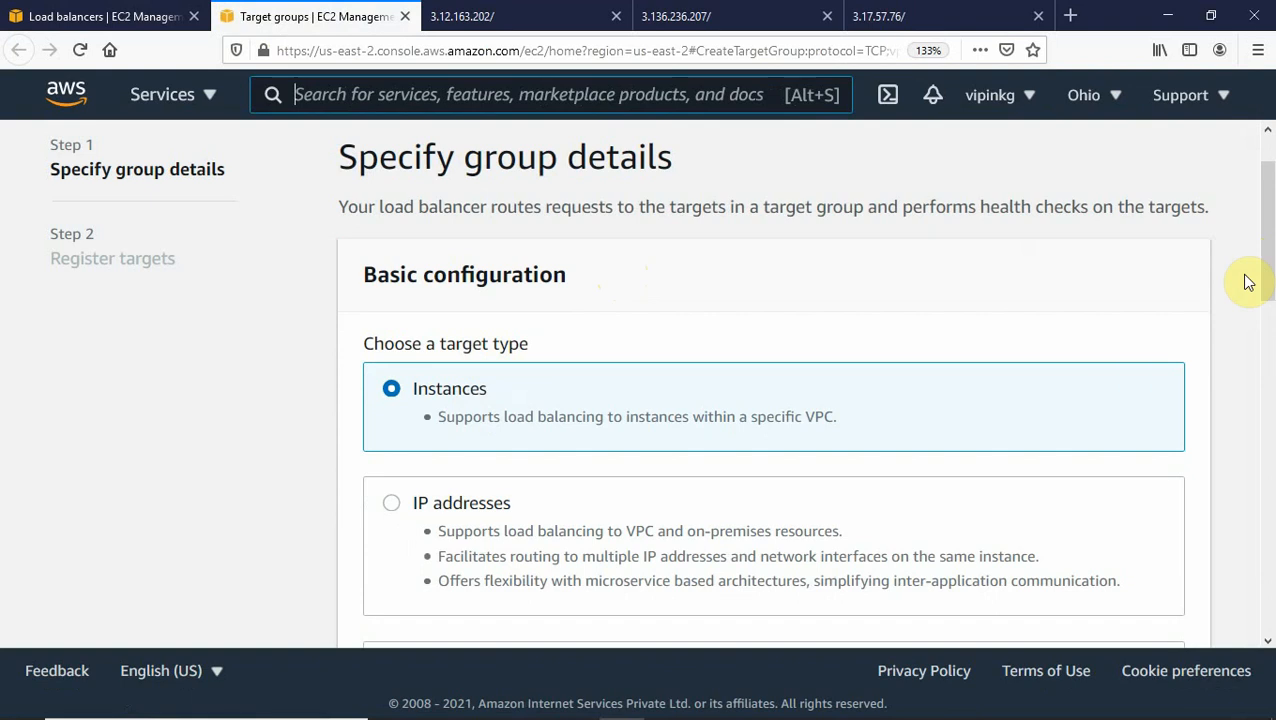
left_click_drag(1265, 270, 1265, 325)
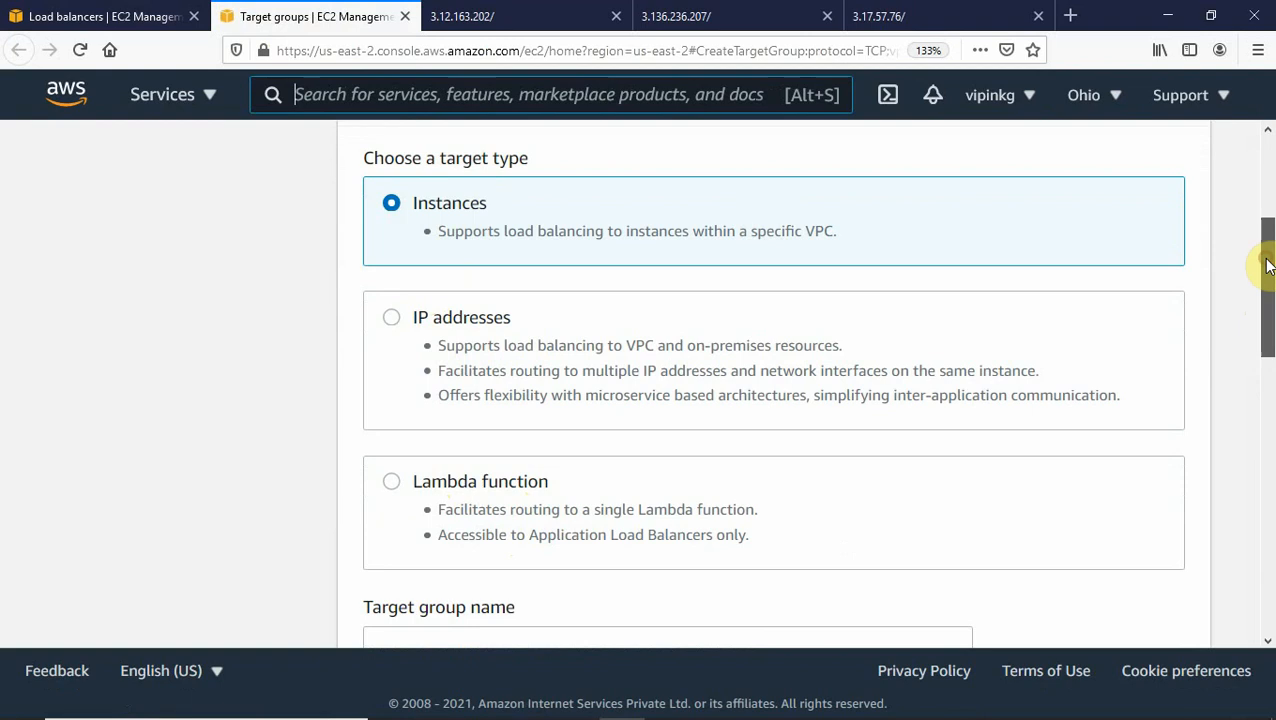
left_click_drag(1267, 262, 1267, 337)
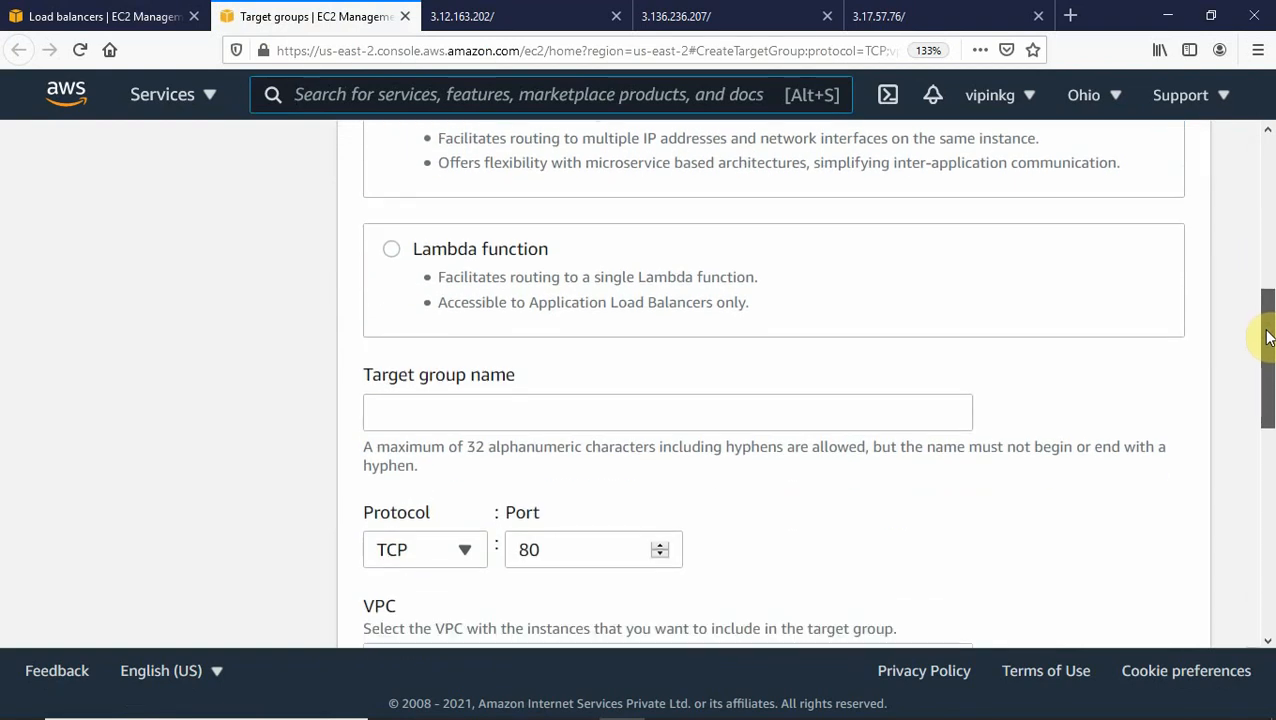
left_click(569, 406)
type("my")
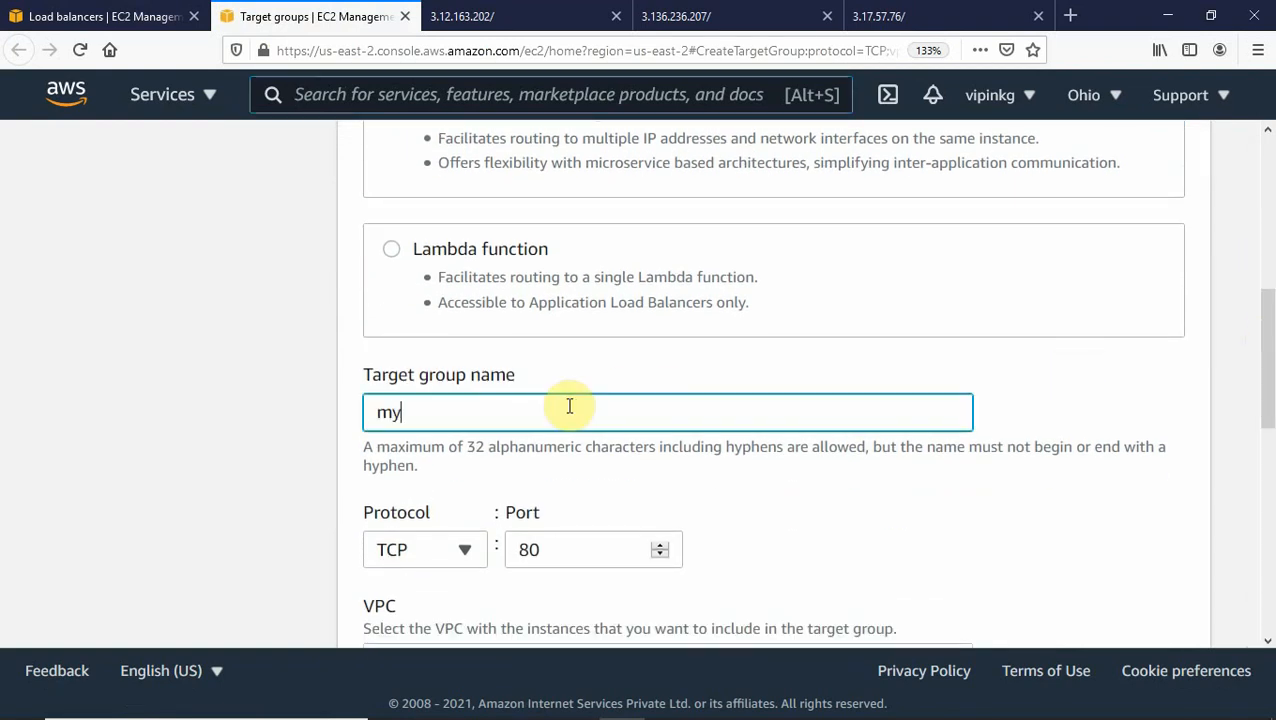
type("target")
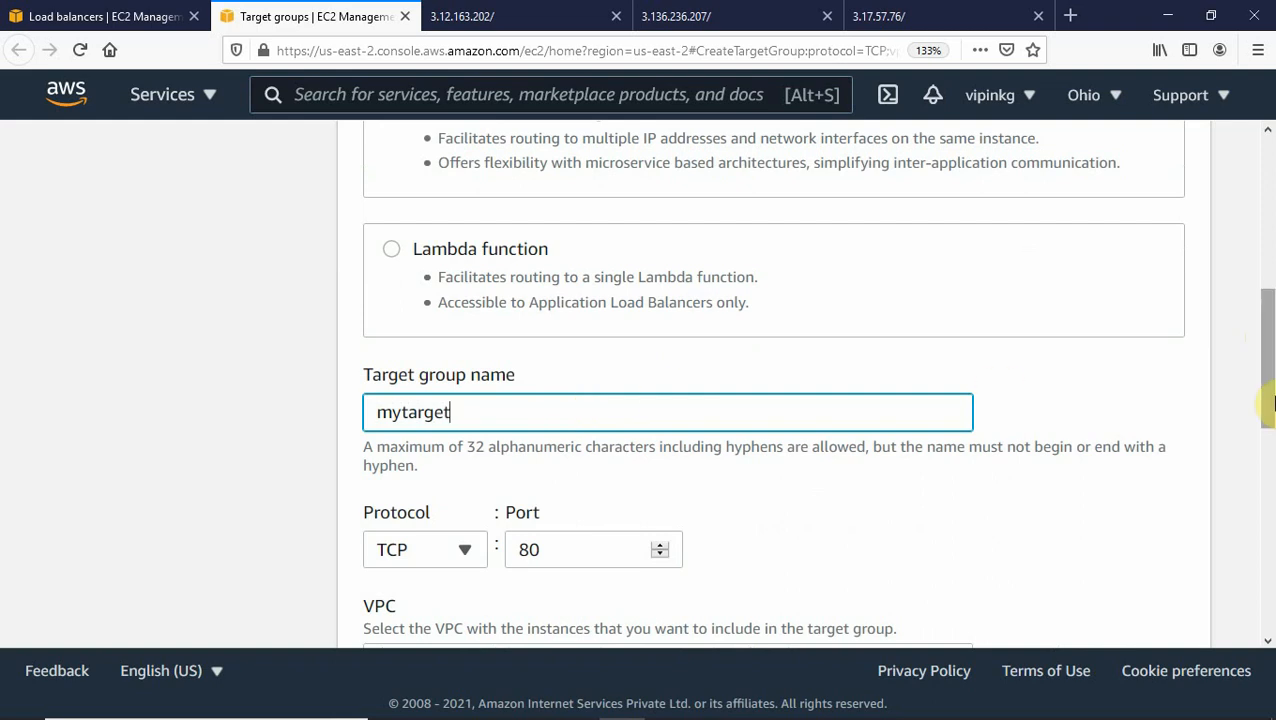
- Set the target group's health check protocol to HTTP
left_click_drag(1272, 388, 1268, 430)
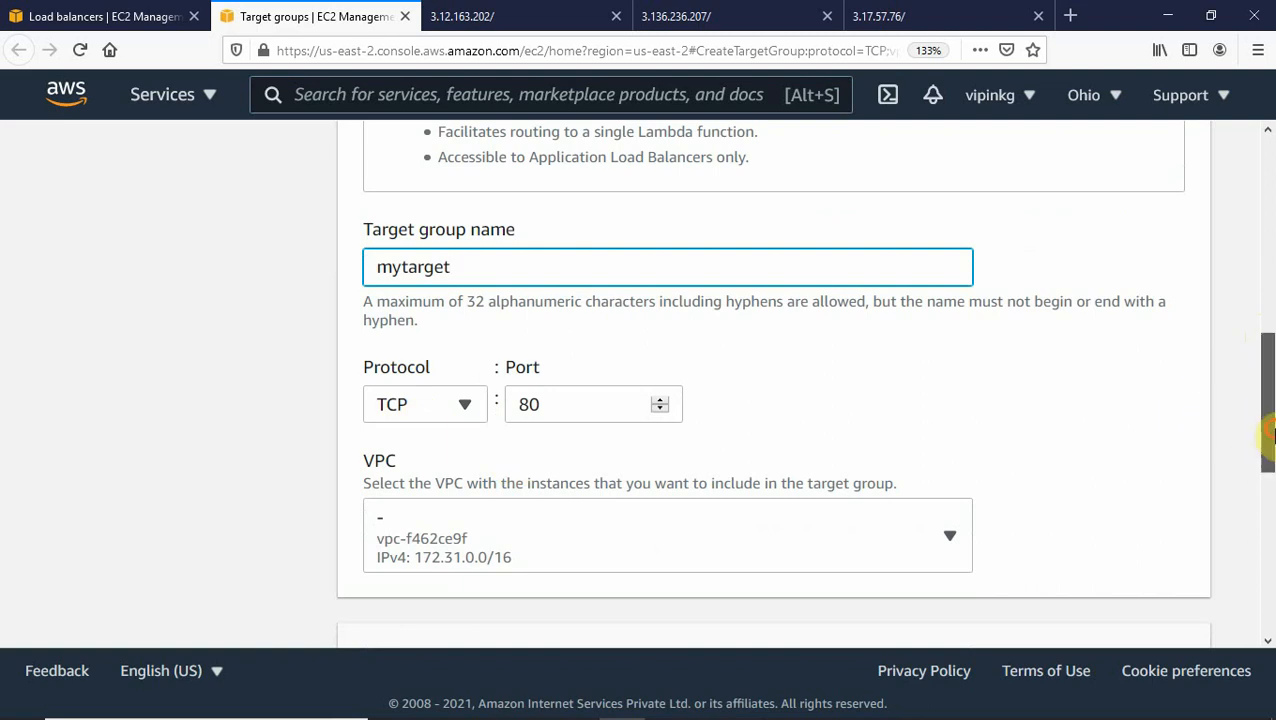
left_click_drag(1268, 434, 1256, 569)
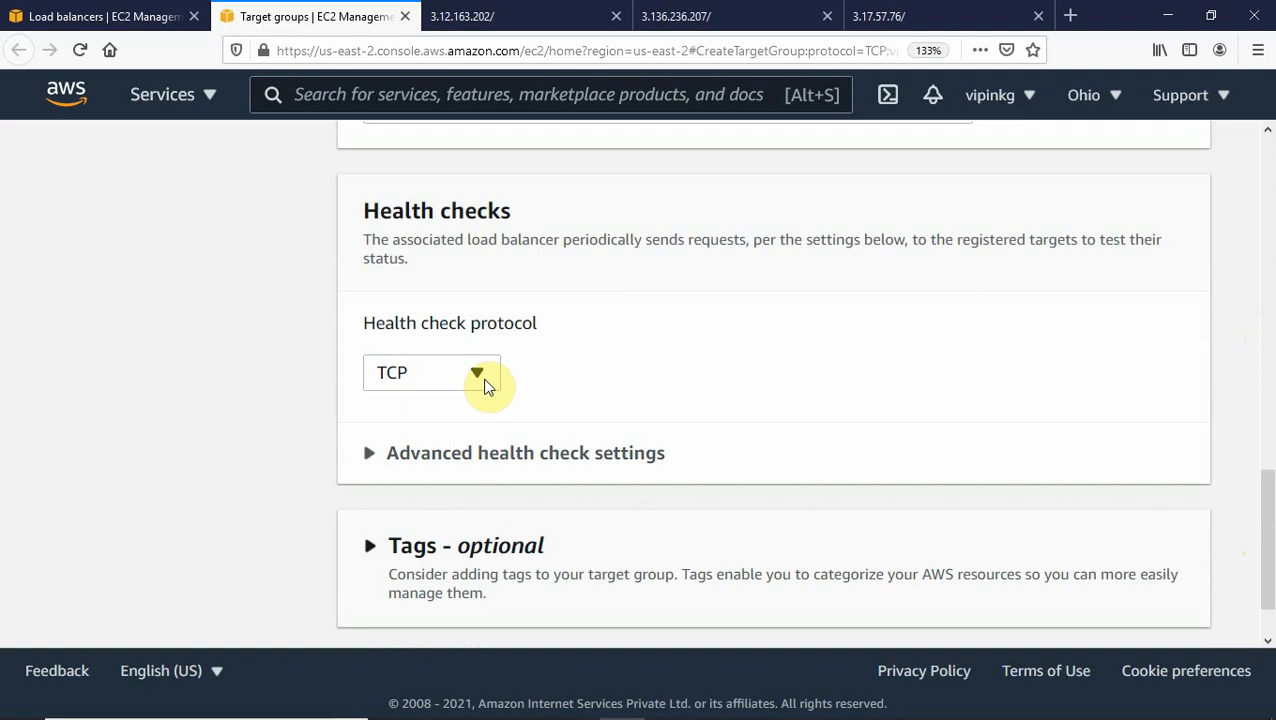
left_click(480, 377)
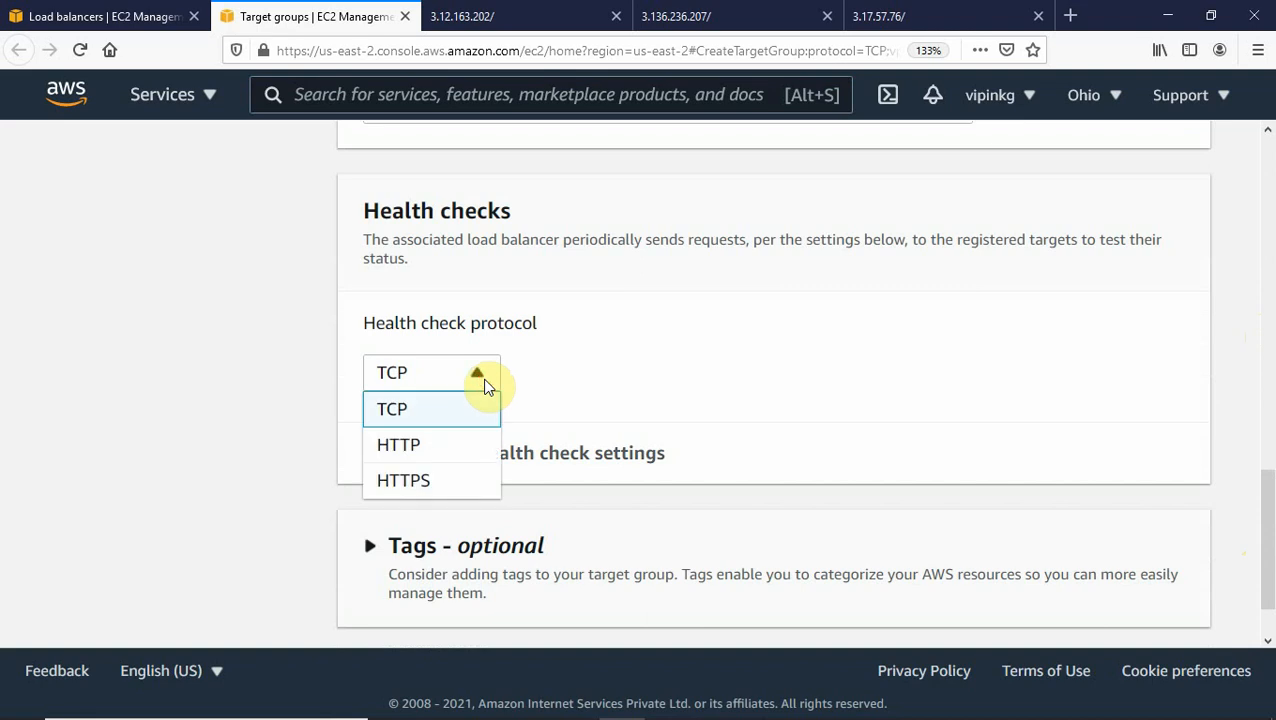
left_click(433, 447)
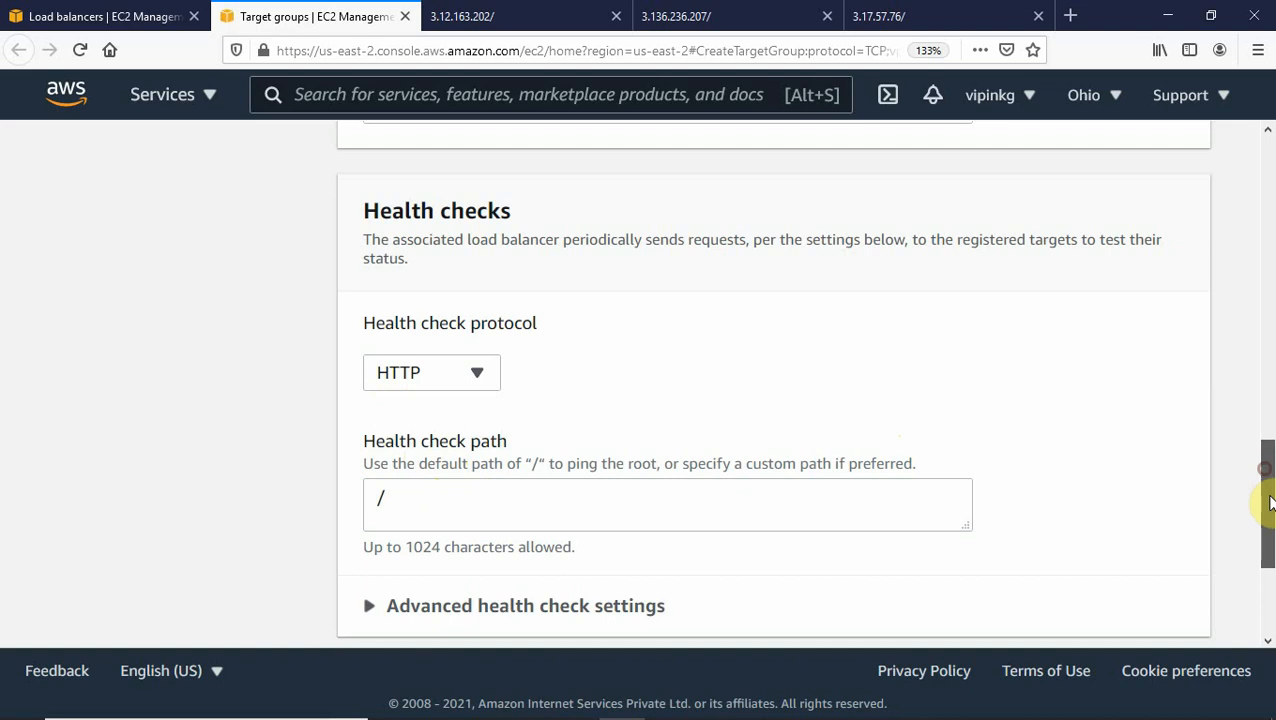
- Set the health check interval to 10 seconds in the advanced health check settings and proceed to target registration
left_click_drag(1267, 489, 1269, 522)
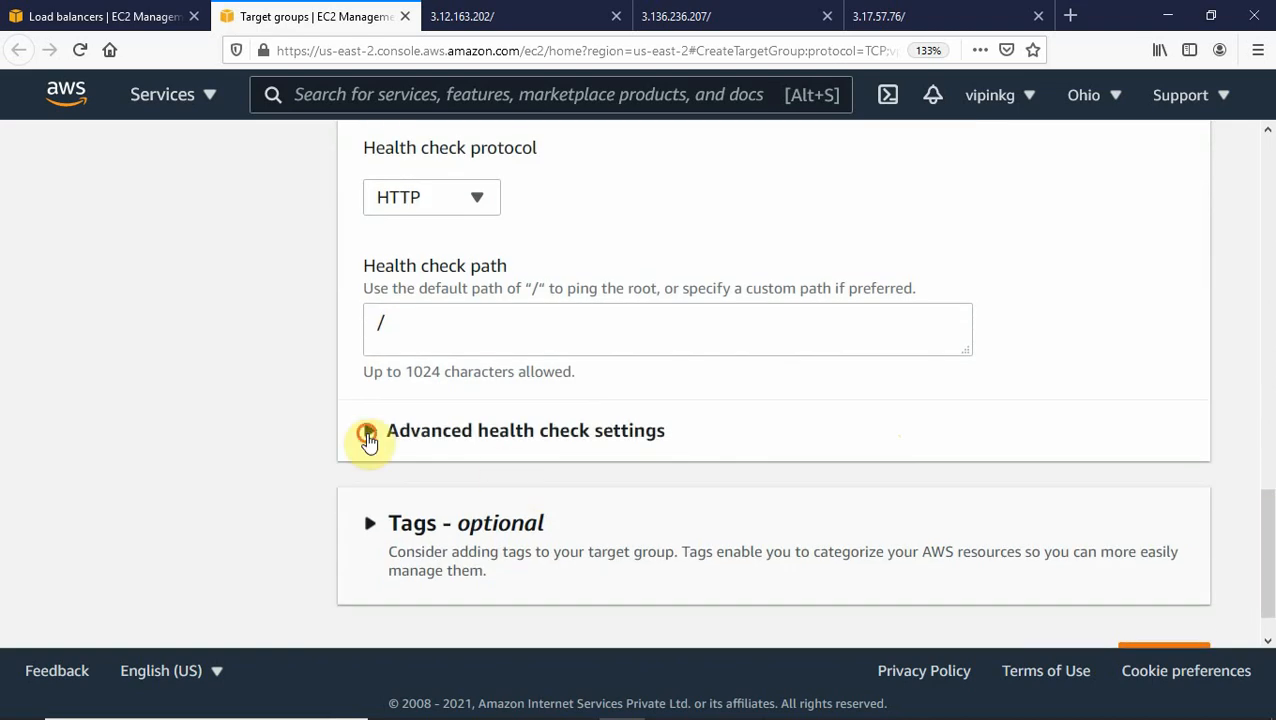
left_click(368, 434)
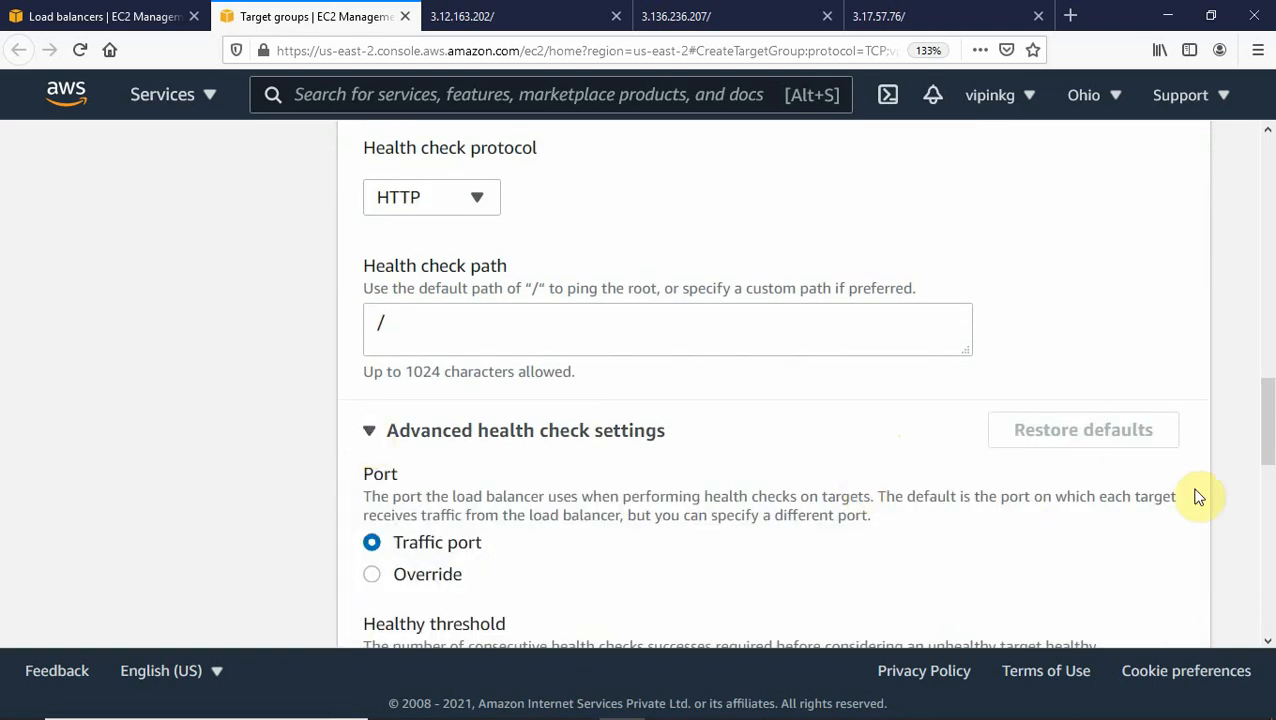
left_click_drag(1265, 441, 1268, 487)
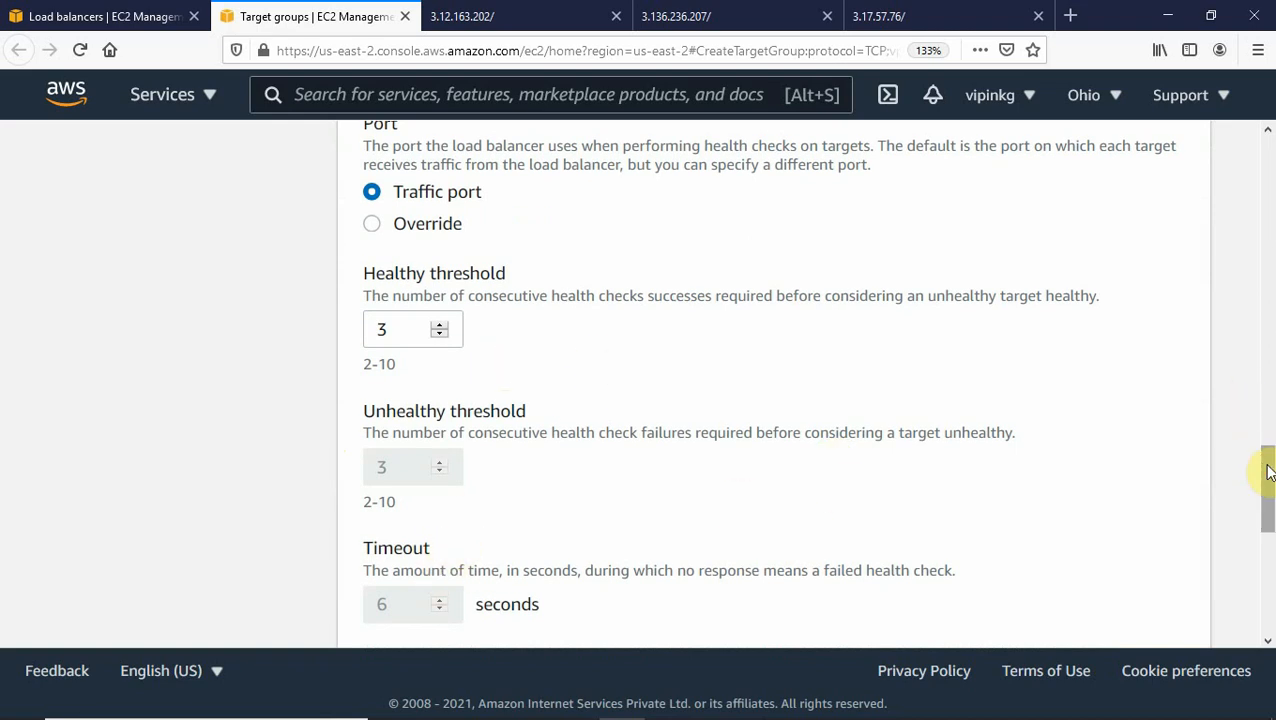
left_click_drag(1268, 472, 1264, 510)
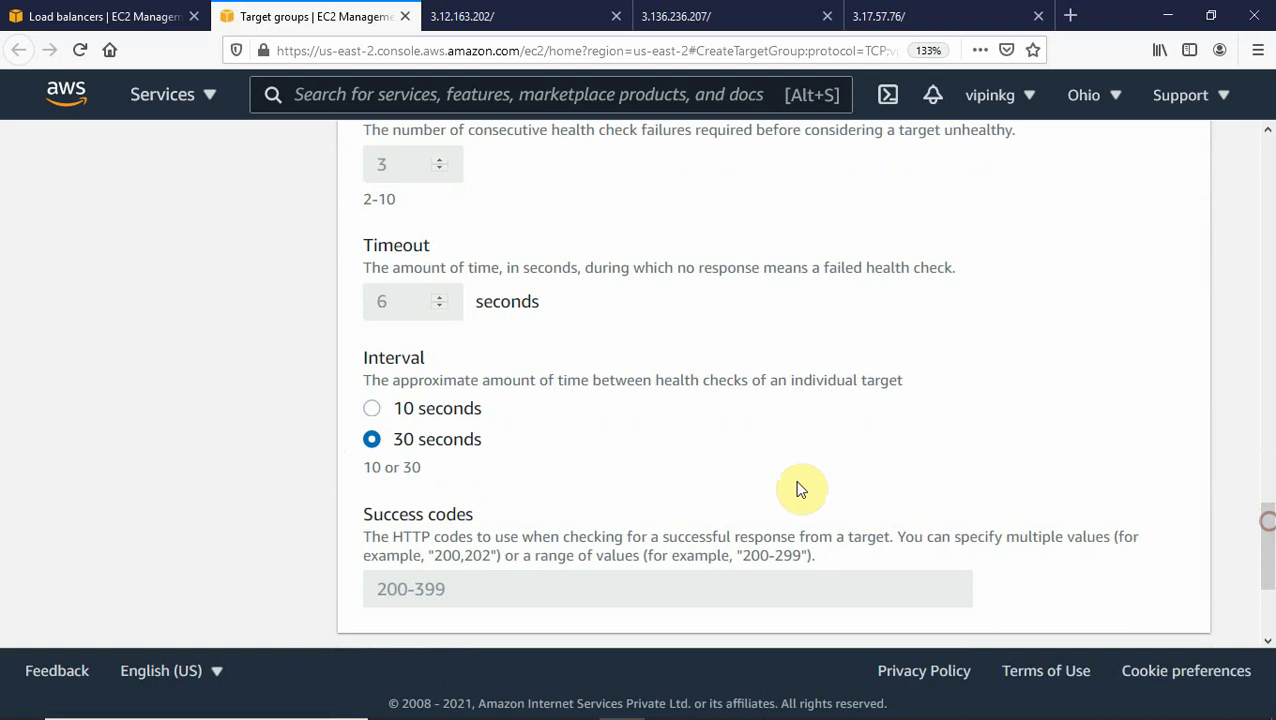
left_click(371, 409)
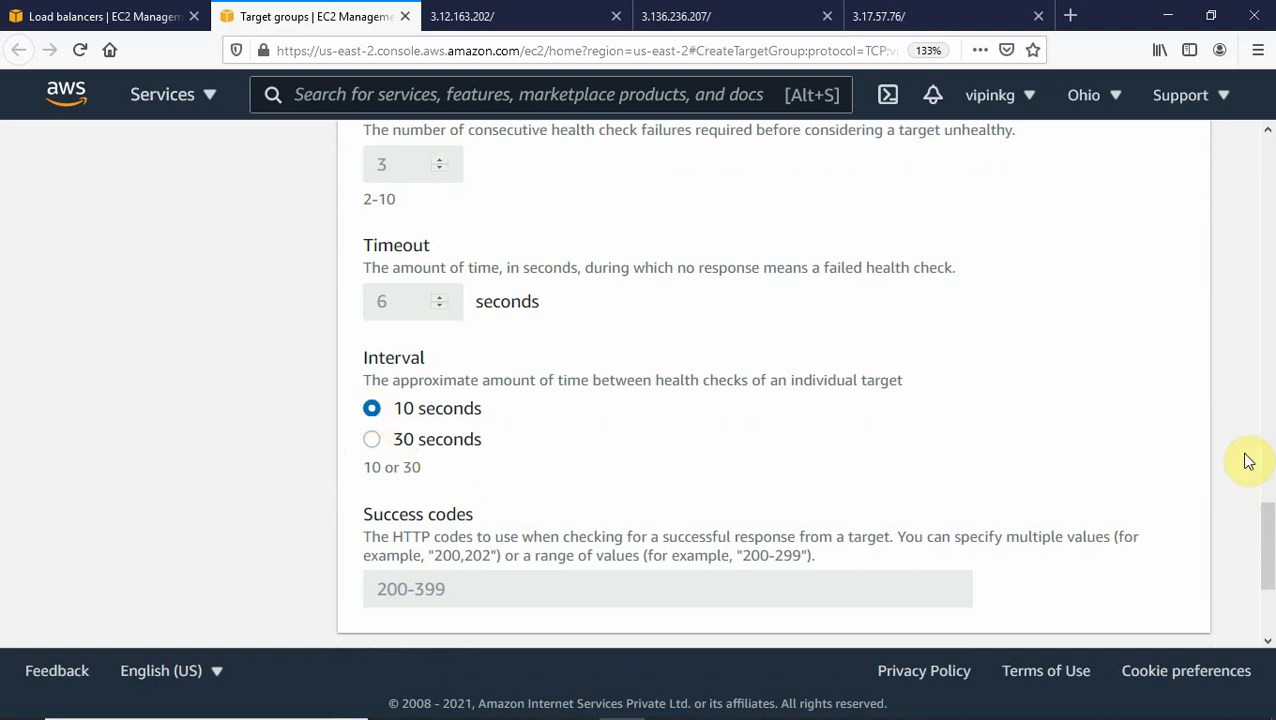
left_click_drag(1267, 526, 1236, 548)
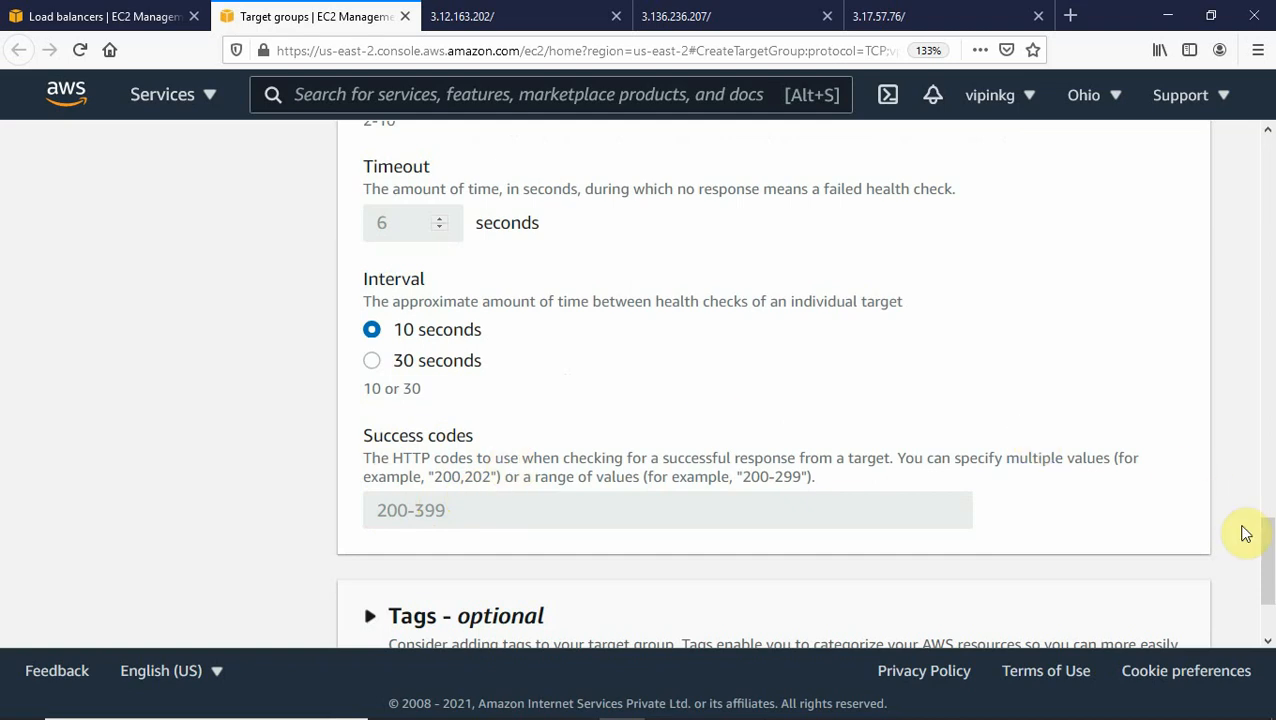
mouse_move(1267, 552)
left_mouse_down()
mouse_move(1269, 600)
mouse_move(1253, 233)
mouse_move(1238, 183)
mouse_move(1270, 460)
mouse_move(1268, 575)
left_mouse_up()
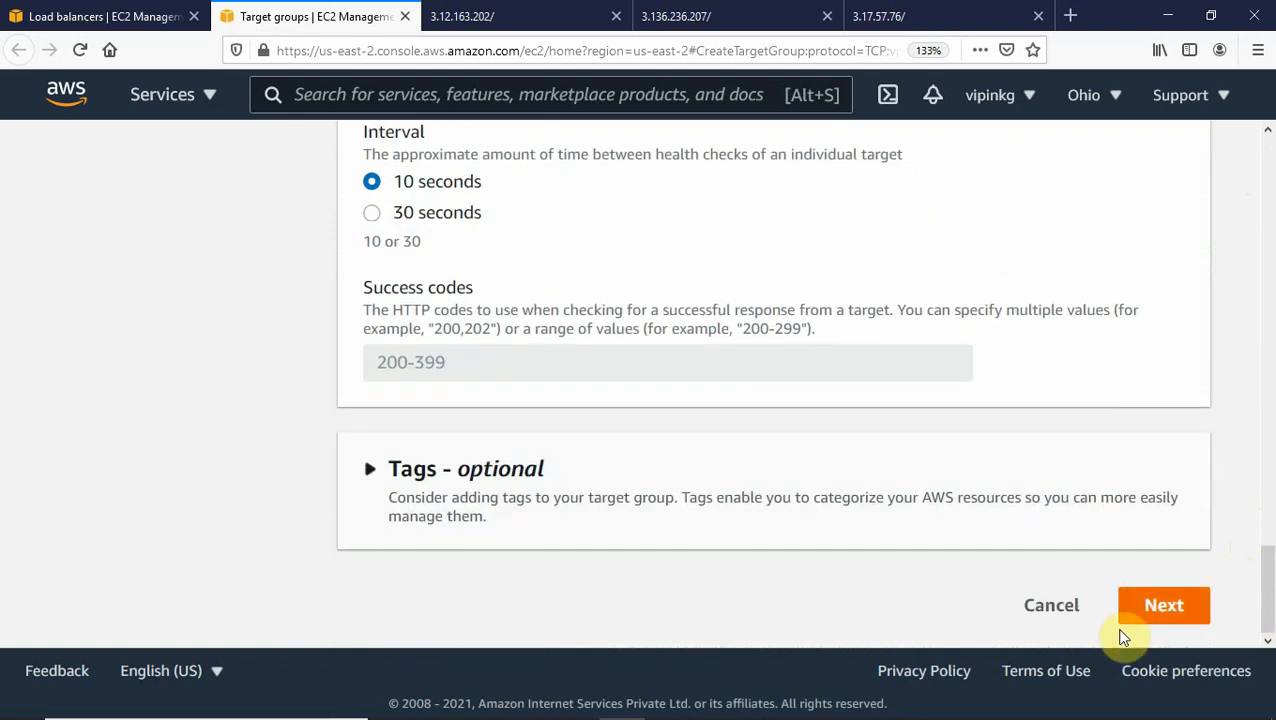
left_click(1158, 608)
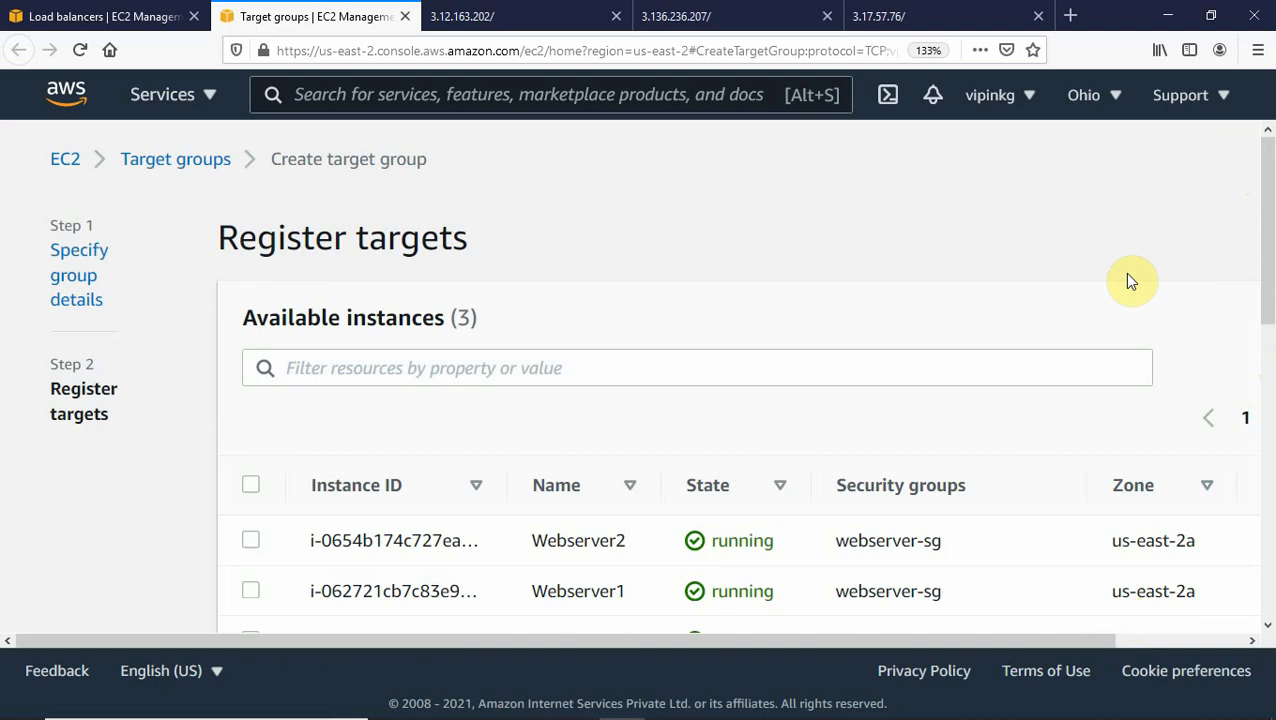
- Select the Webserver1, Webserver2 and Webserver3 instances and include them as pending targets on port 80
key("ctrl+minus")
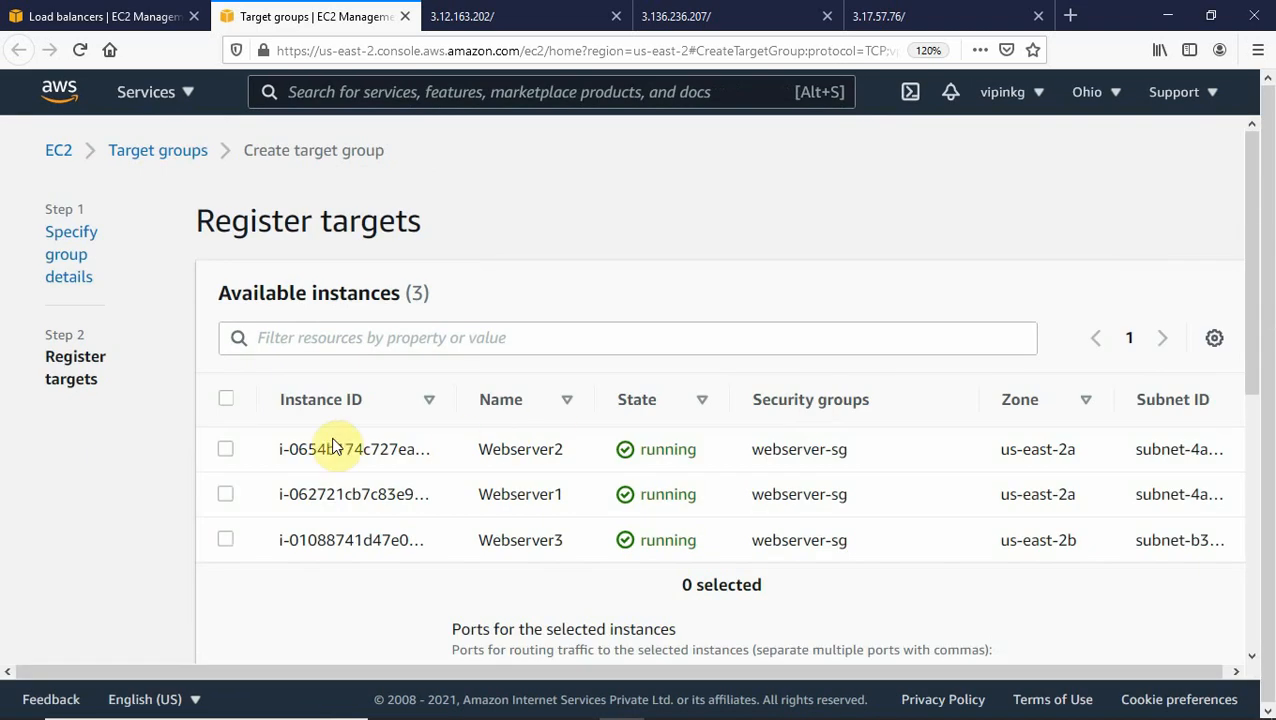
left_click(226, 450)
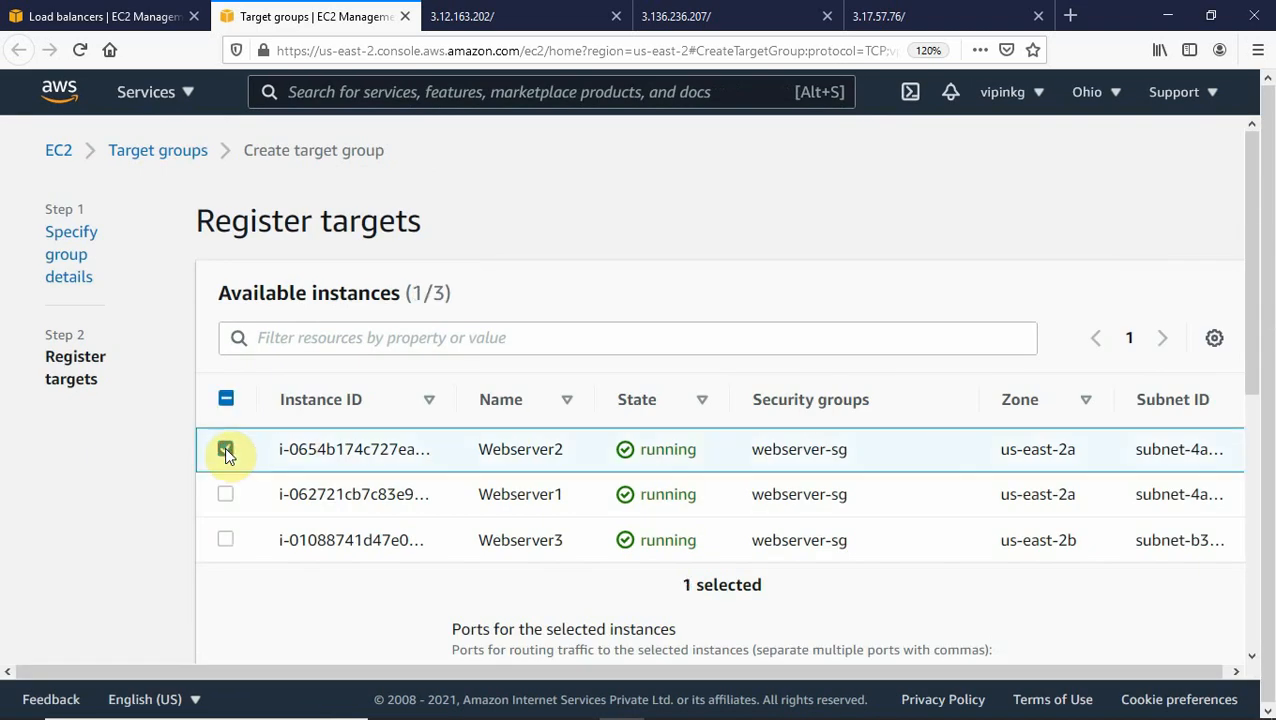
left_click(226, 494)
left_click(226, 541)
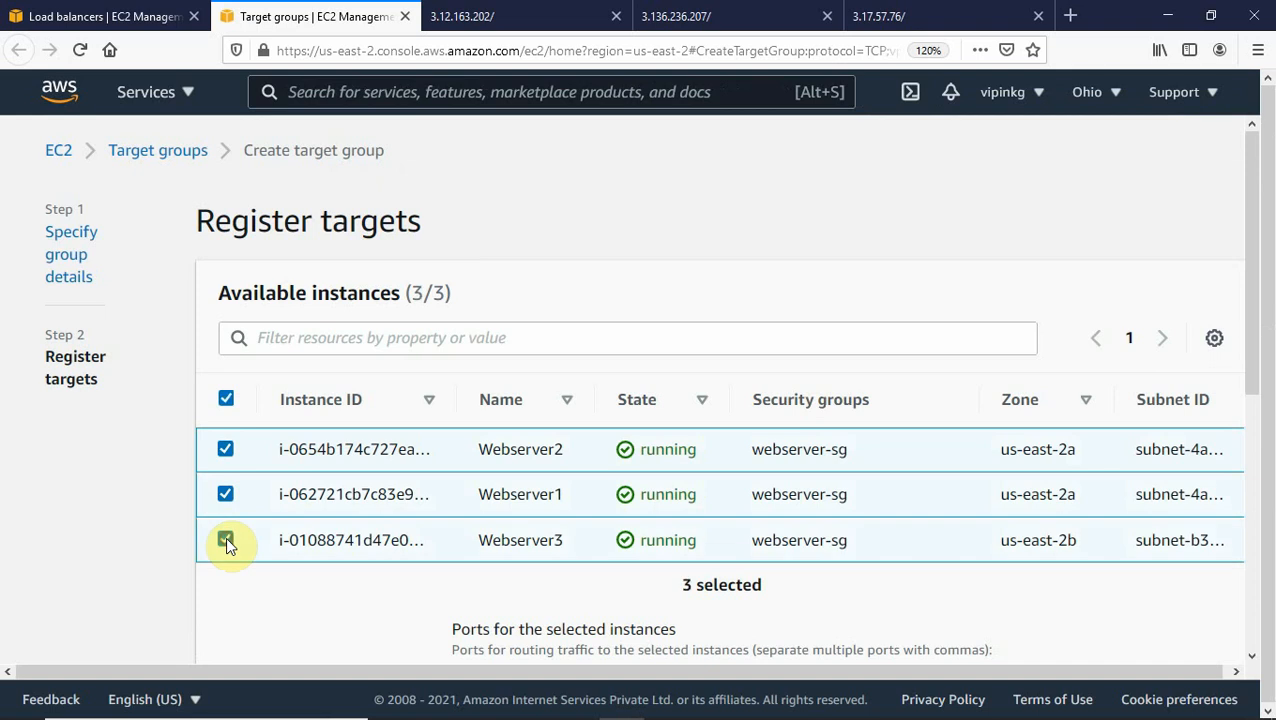
left_click_drag(1253, 378, 1271, 618)
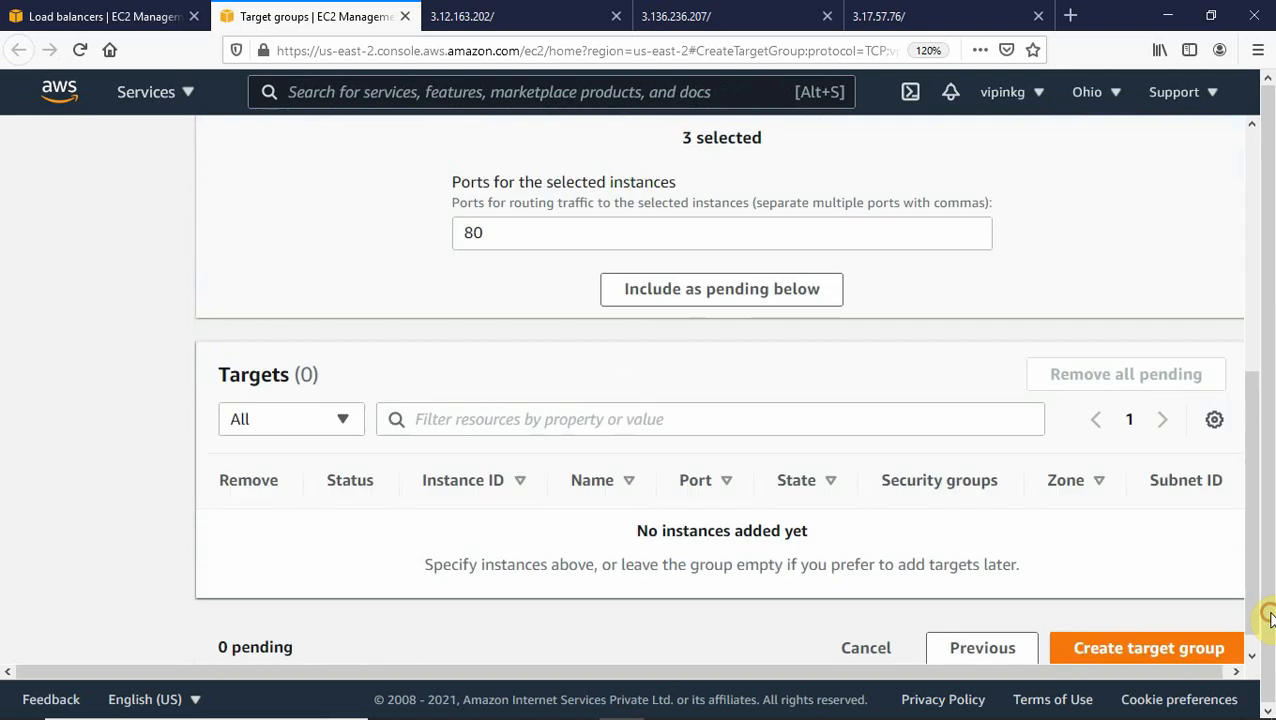
left_click(730, 300)
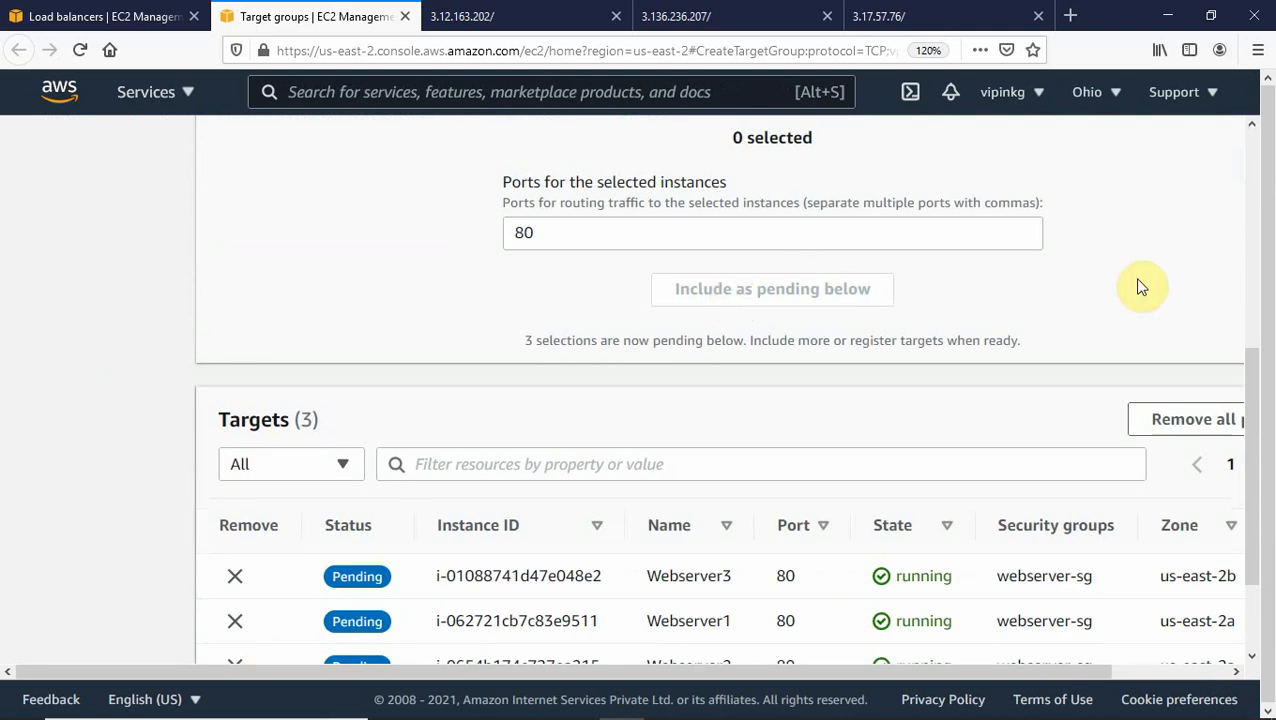
- Create the target group with the pending targets and open the details page of mytarget
left_click_drag(1258, 400, 1256, 489)
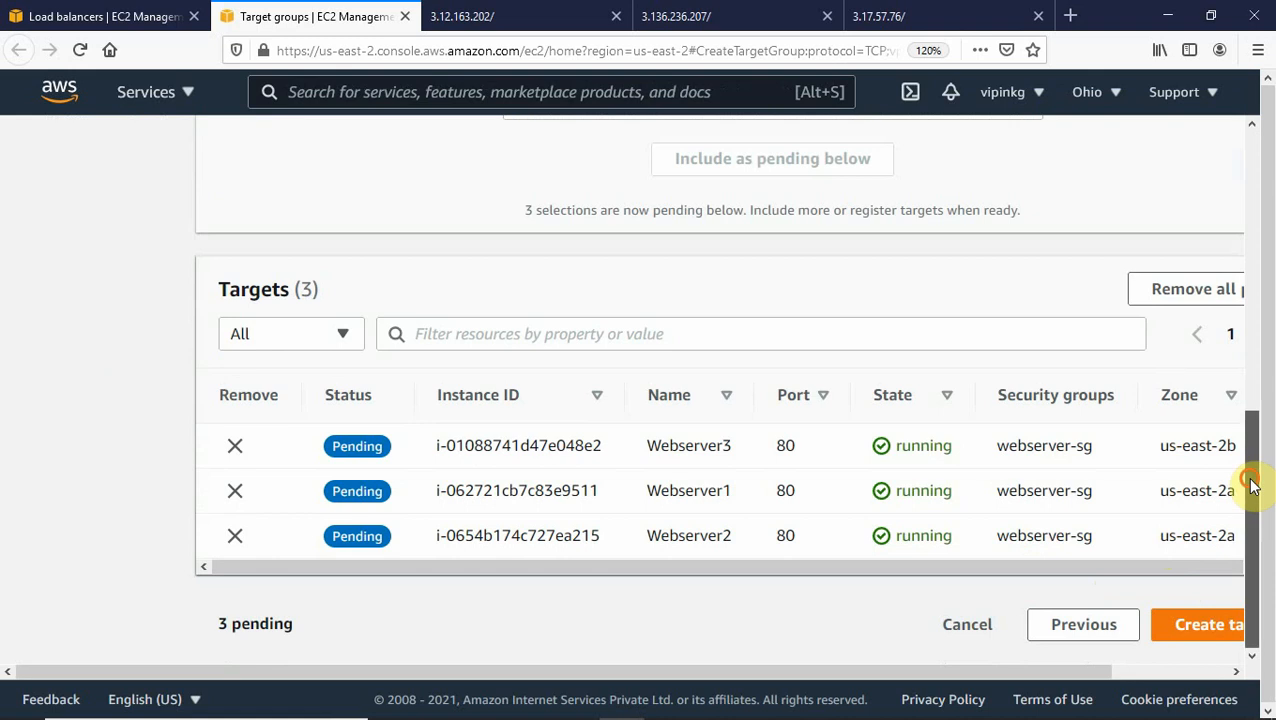
left_click(1195, 624)
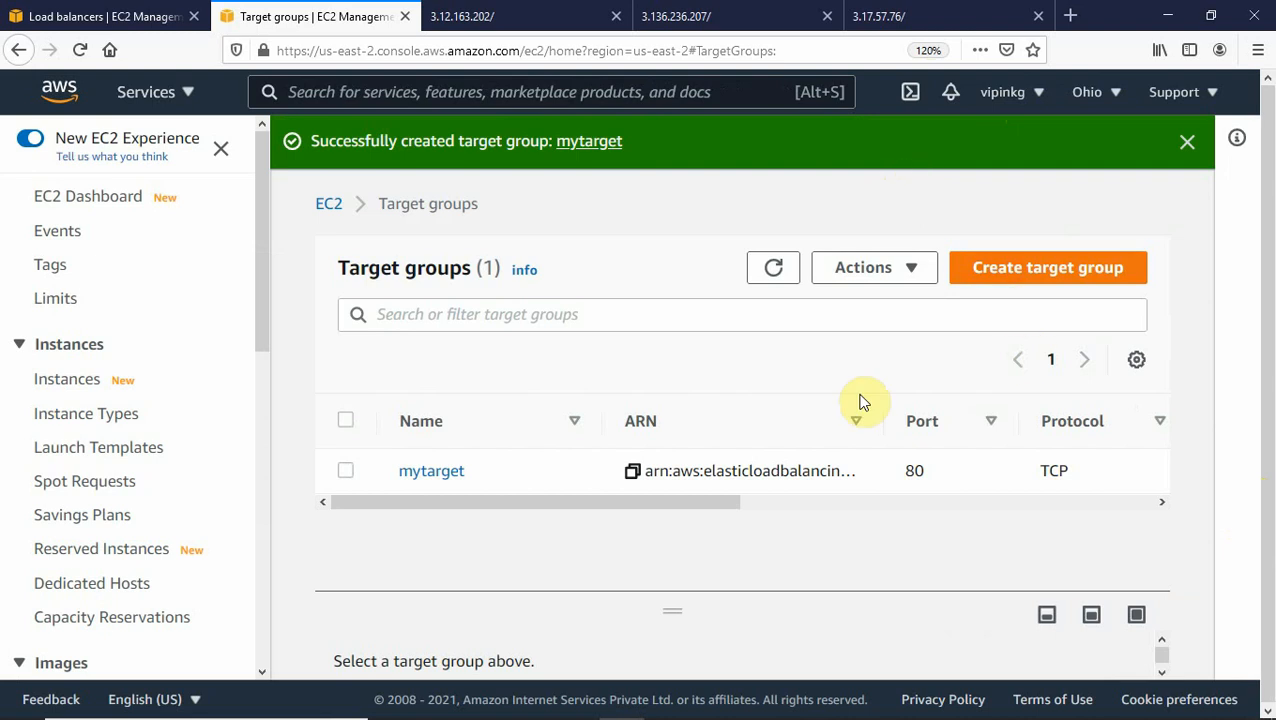
left_click(432, 474)
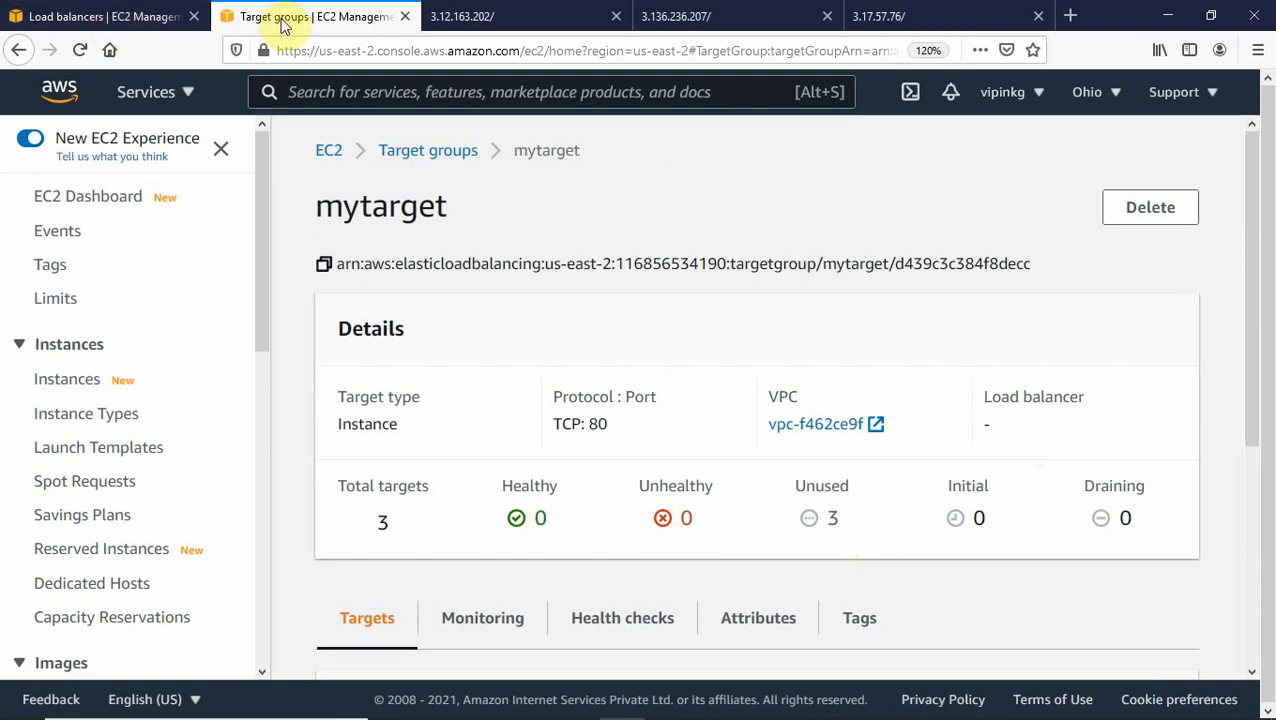
left_click(83, 53)
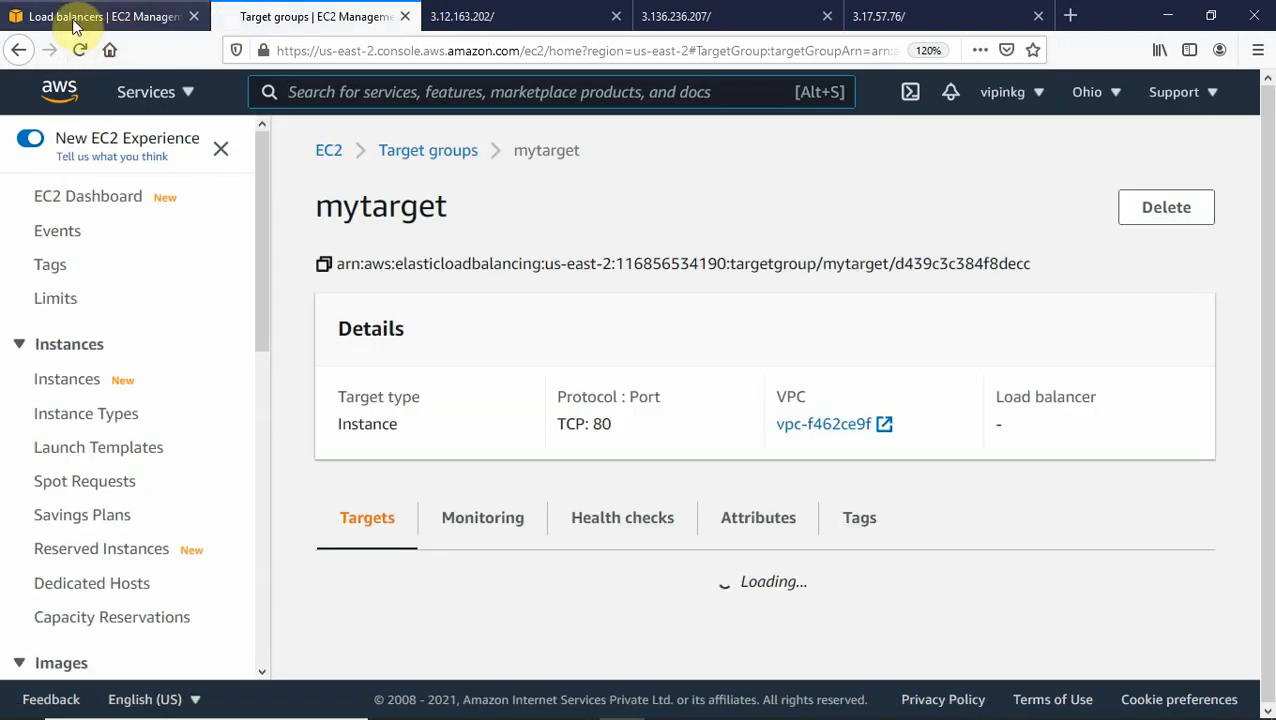
- Return to the load balancer setup, refresh the target group list, and forward the TCP:80 listener to mytarget
left_click(77, 26)
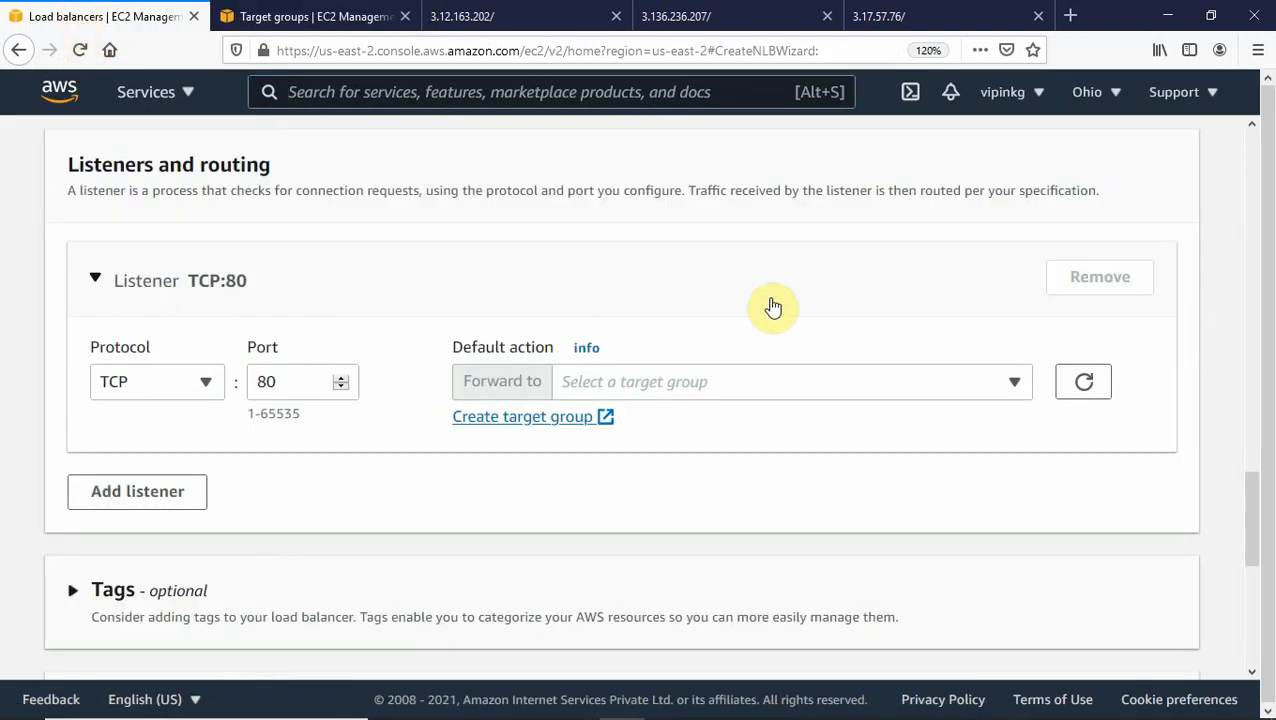
left_click(753, 385)
left_click(753, 385)
left_click(1085, 390)
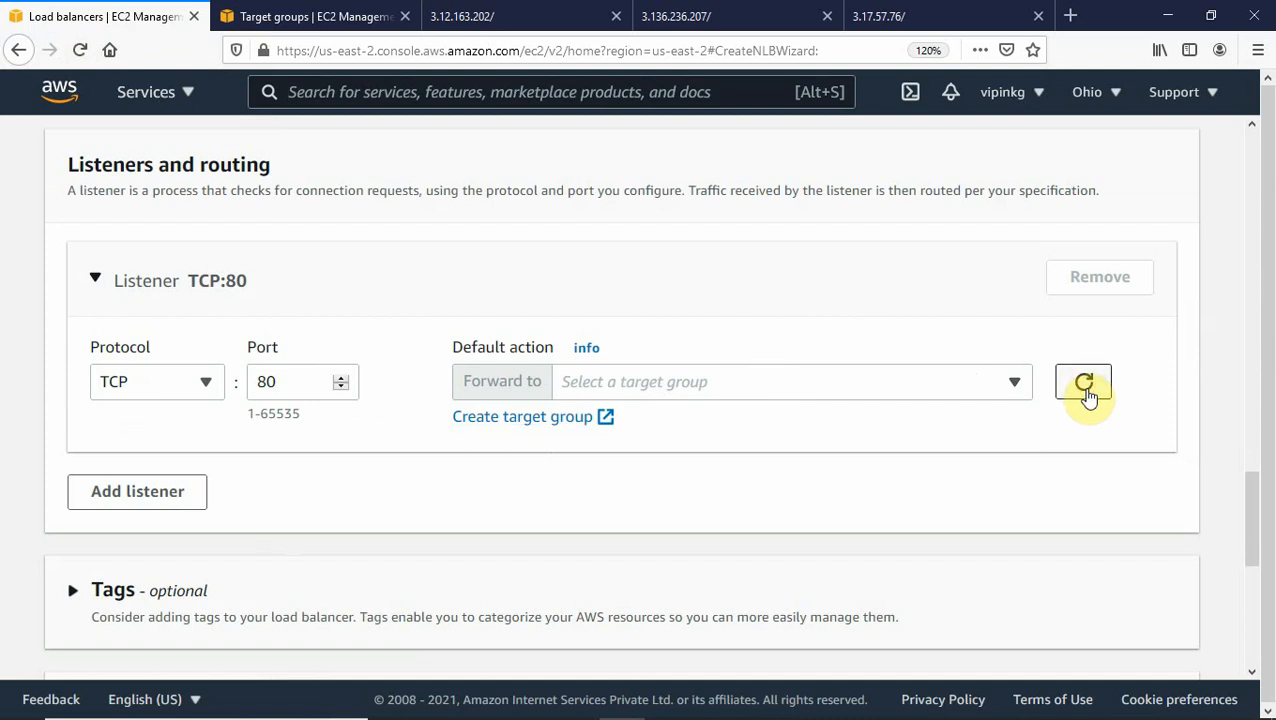
left_click(1086, 390)
left_click(1015, 386)
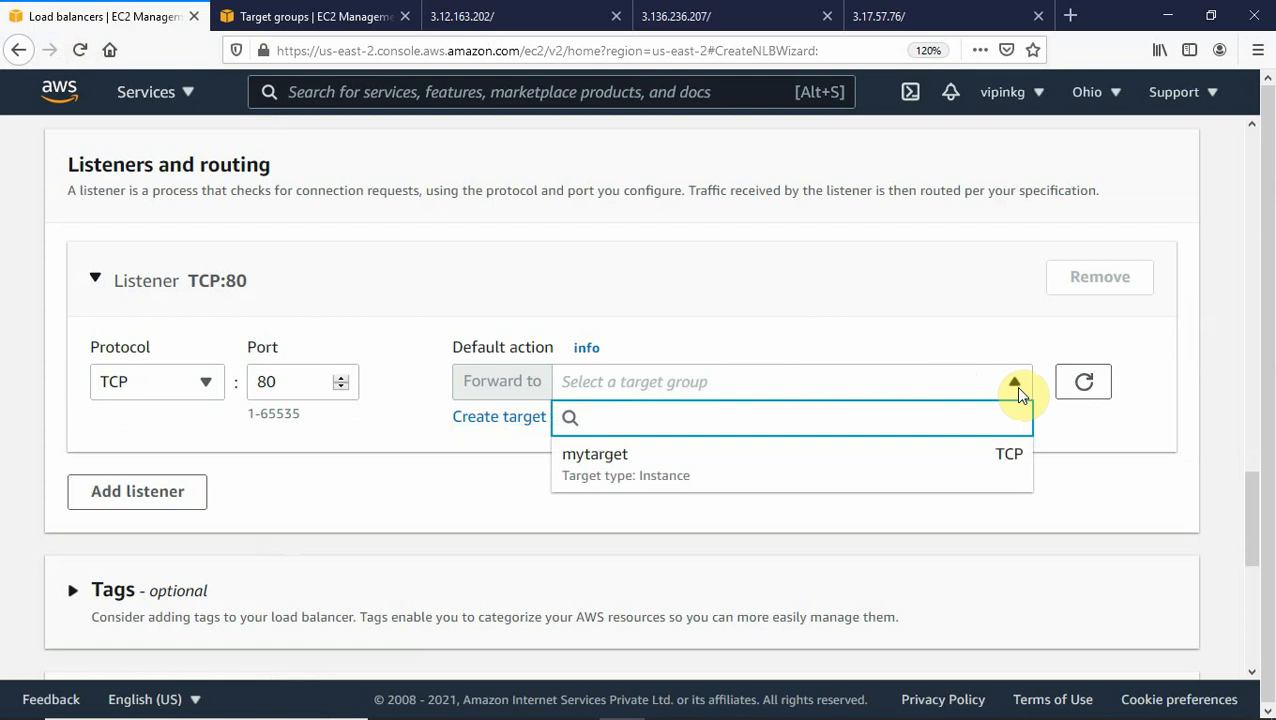
left_click(624, 471)
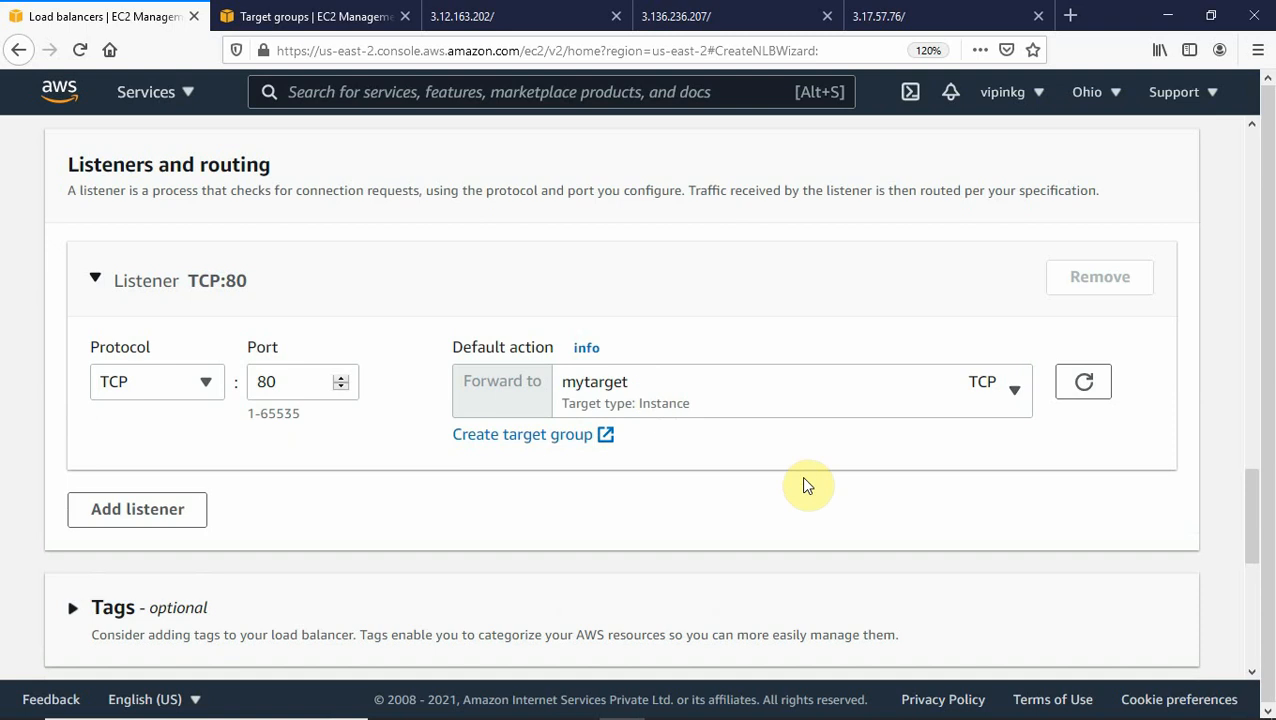
- Create the network load balancer mynlb and view it in the load balancer list
left_click_drag(1253, 515, 1250, 636)
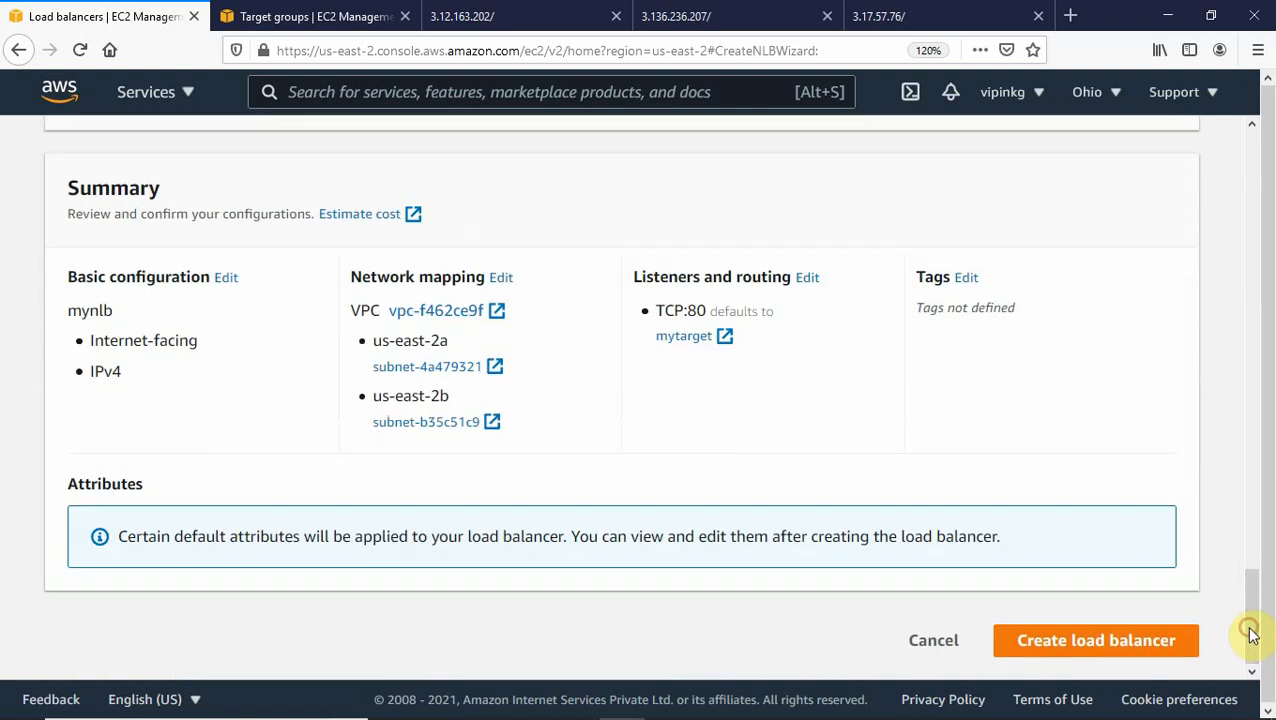
left_click(1074, 652)
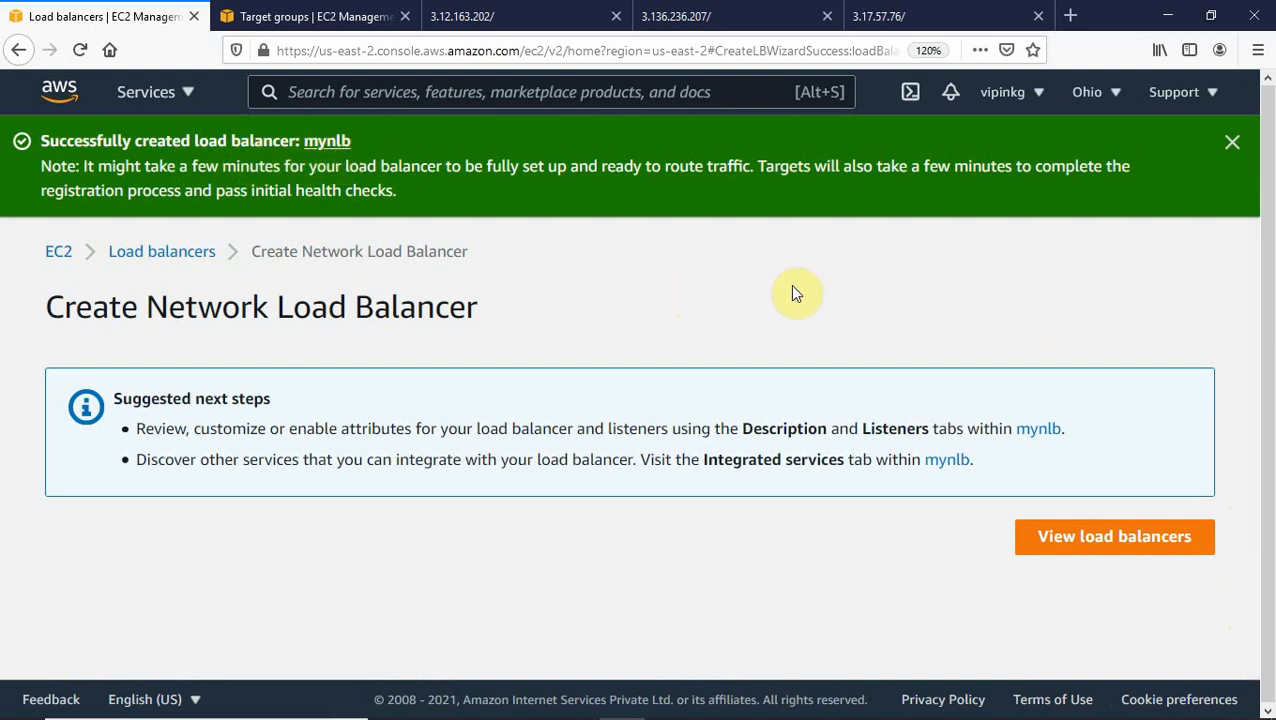
left_click(1113, 544)
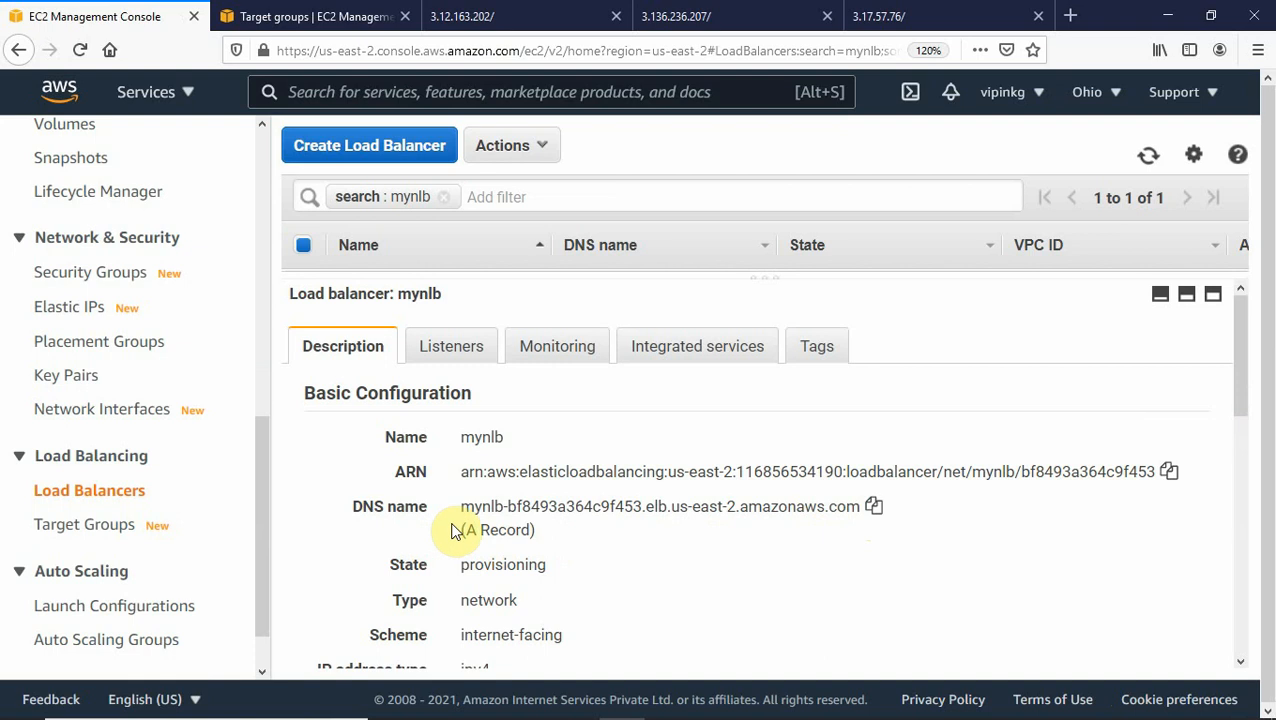
- Copy the DNS name of mynlb, and view the settings of its TCP:80 listener before returning to the load balancer list
left_click(871, 510)
mouse_move(1243, 393)
left_mouse_down()
mouse_move(1243, 430)
mouse_move(1243, 408)
left_mouse_up()
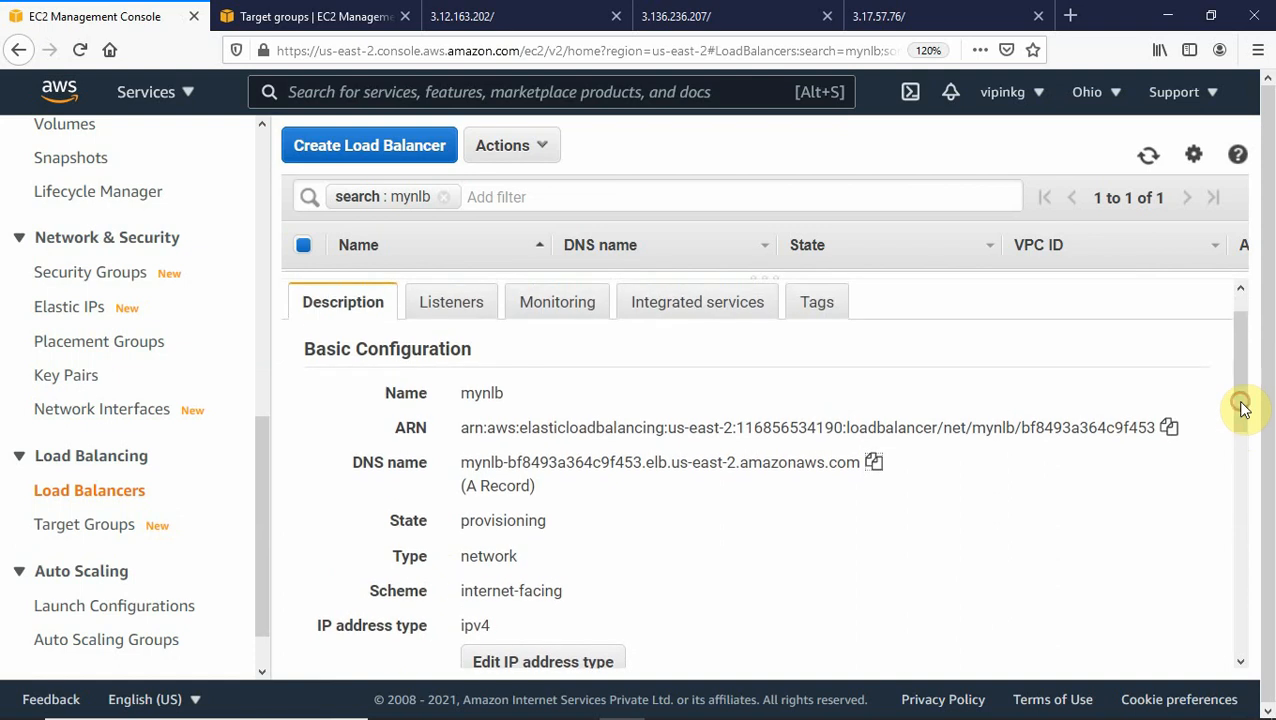
left_click(451, 304)
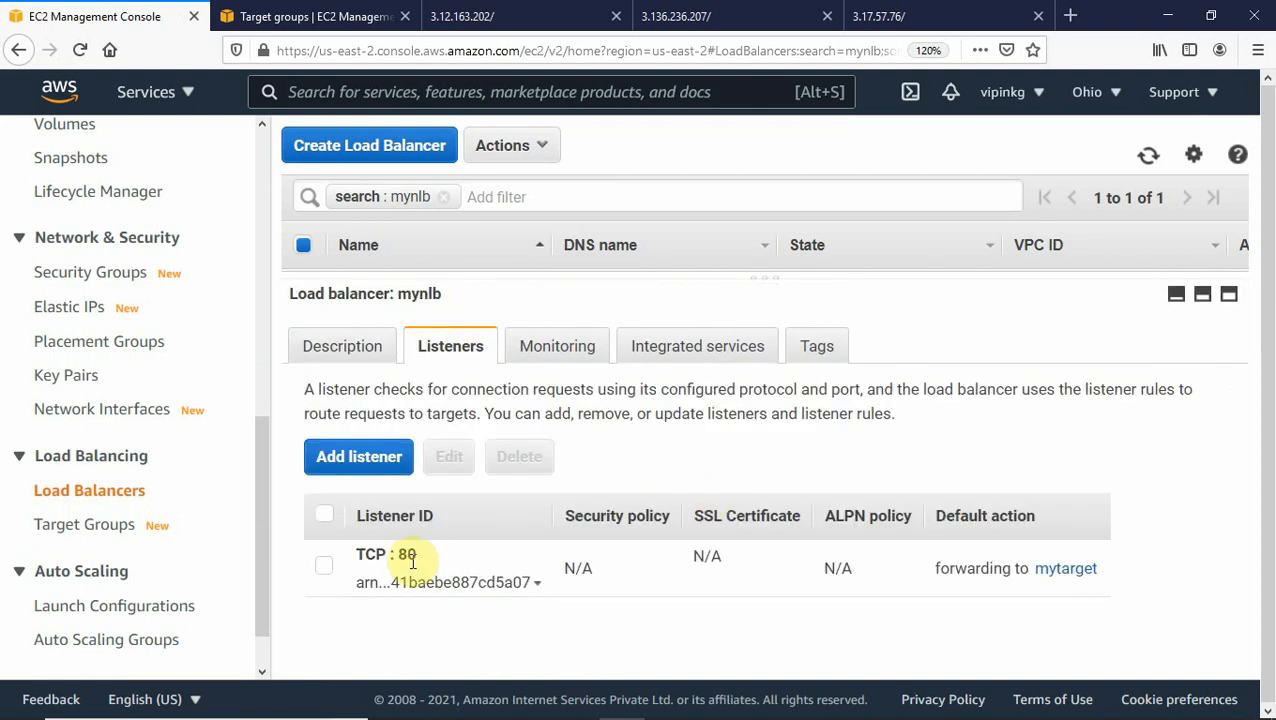
left_click(324, 567)
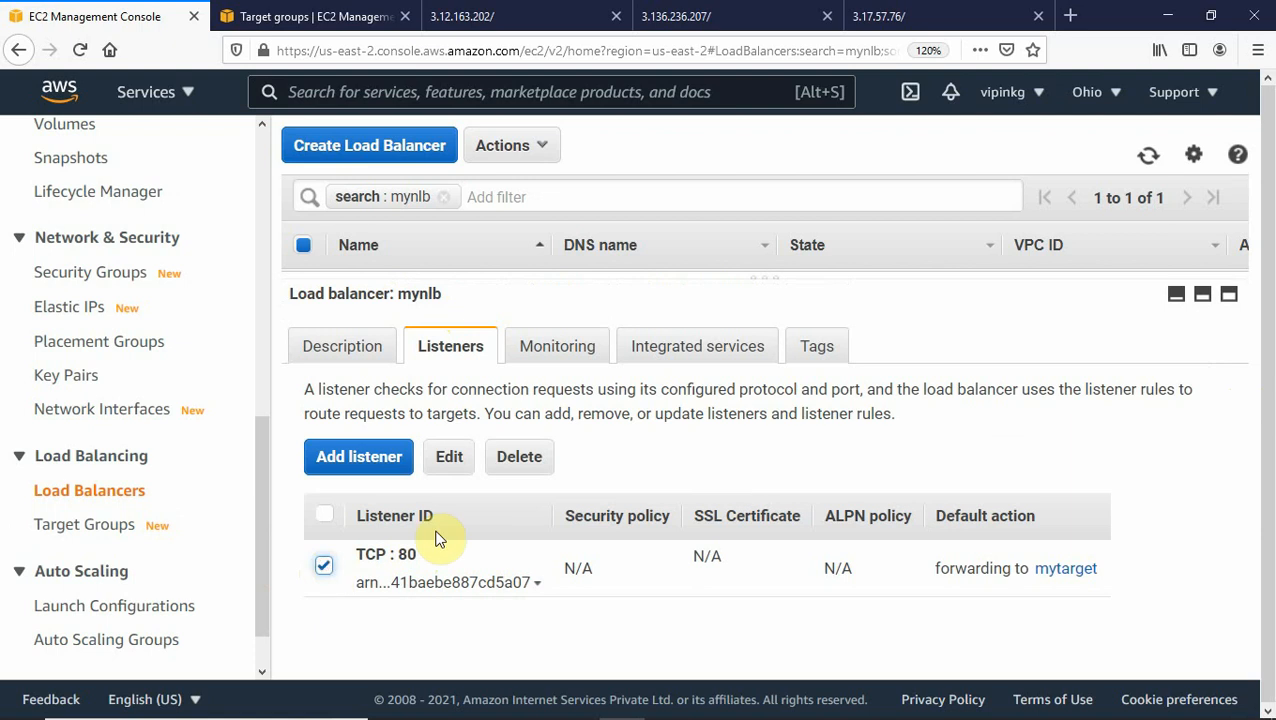
left_click(447, 459)
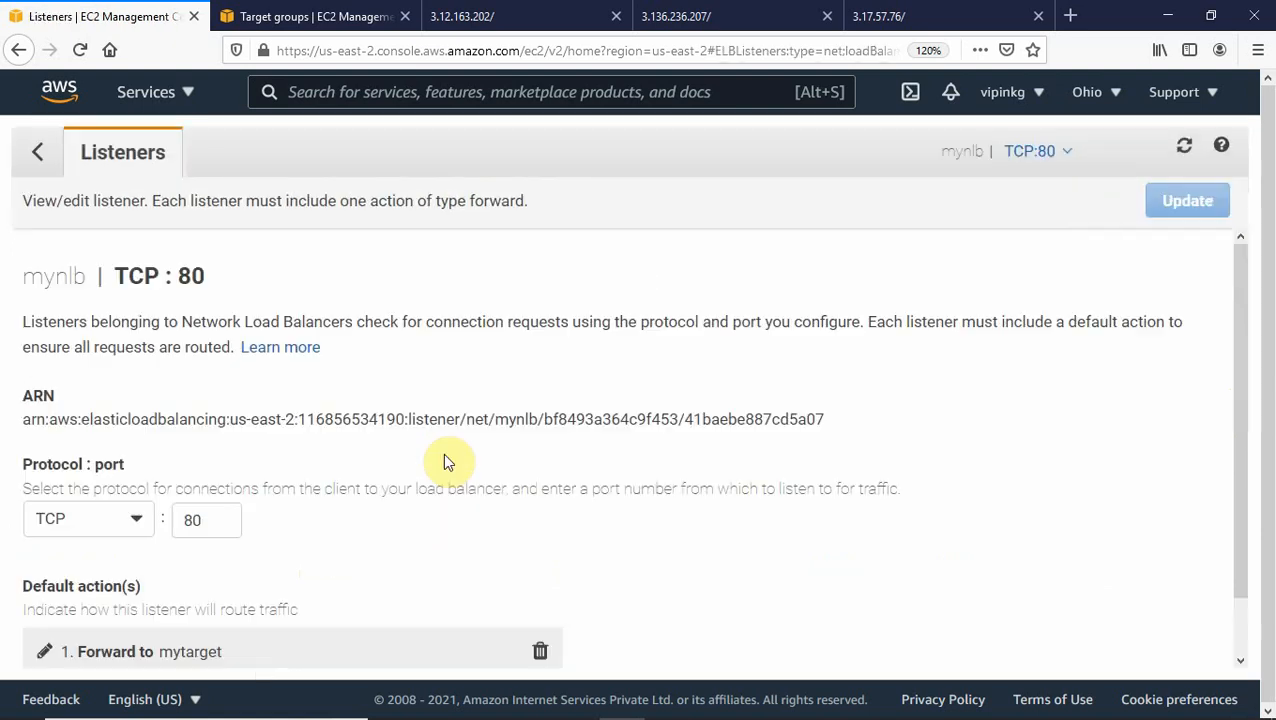
left_click(1243, 340)
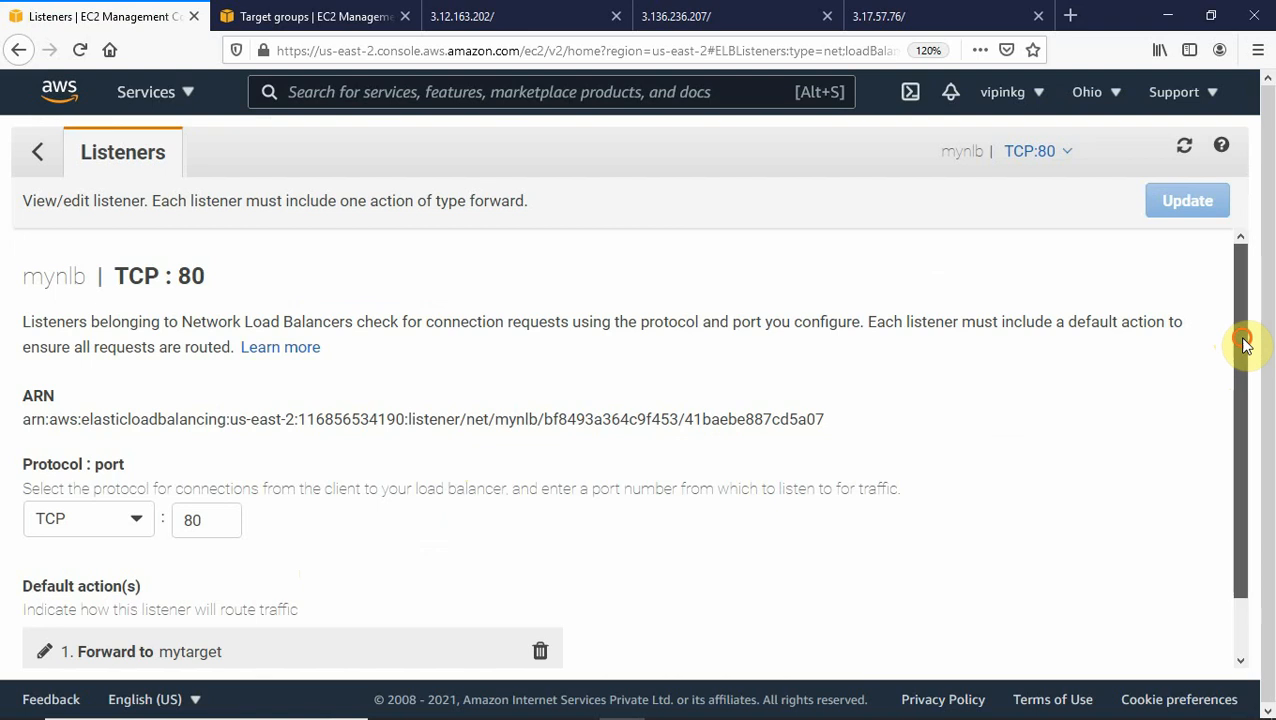
left_click_drag(1243, 340, 1237, 290)
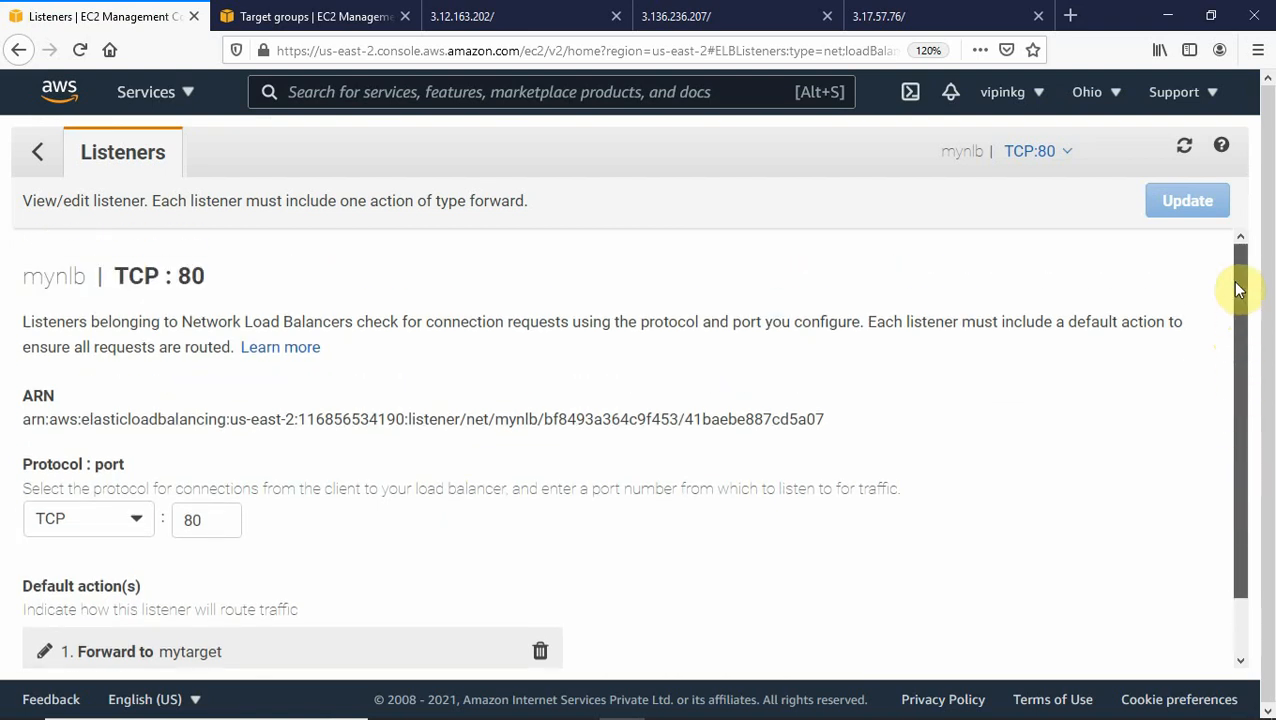
left_click(33, 158)
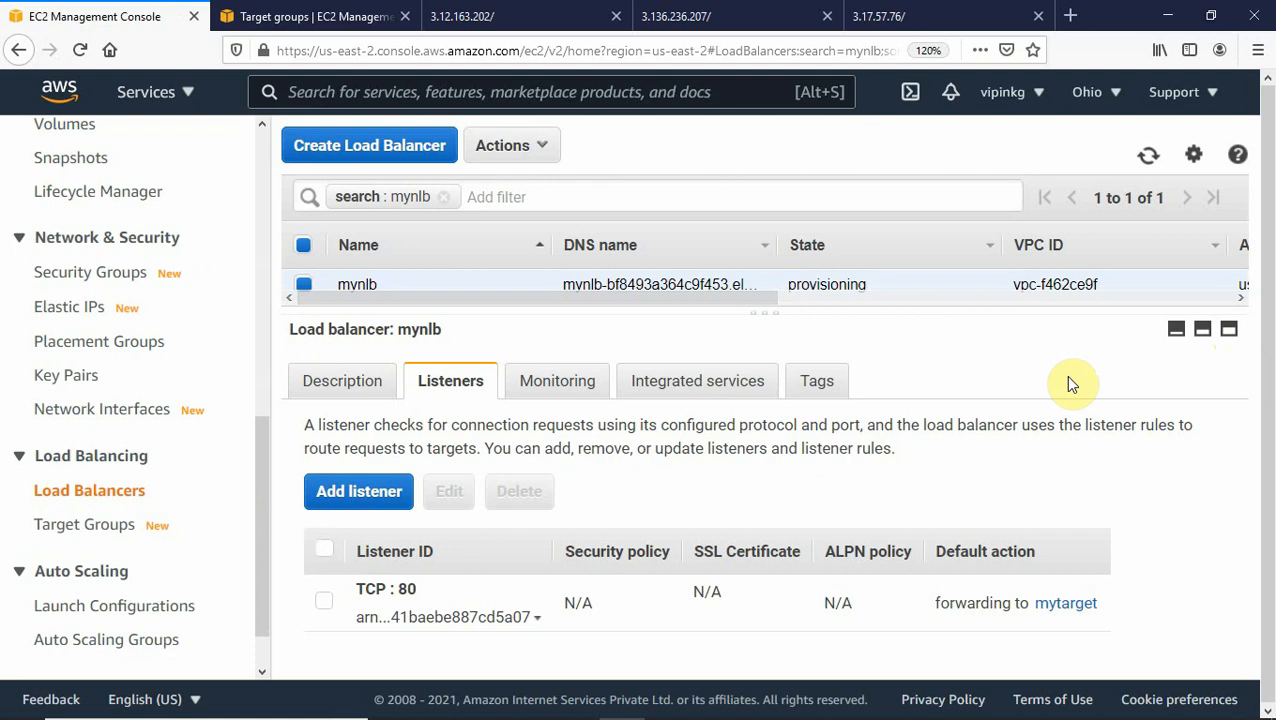
- View the CloudWatch monitoring metrics of mynlb and review its basic configuration
left_click(555, 390)
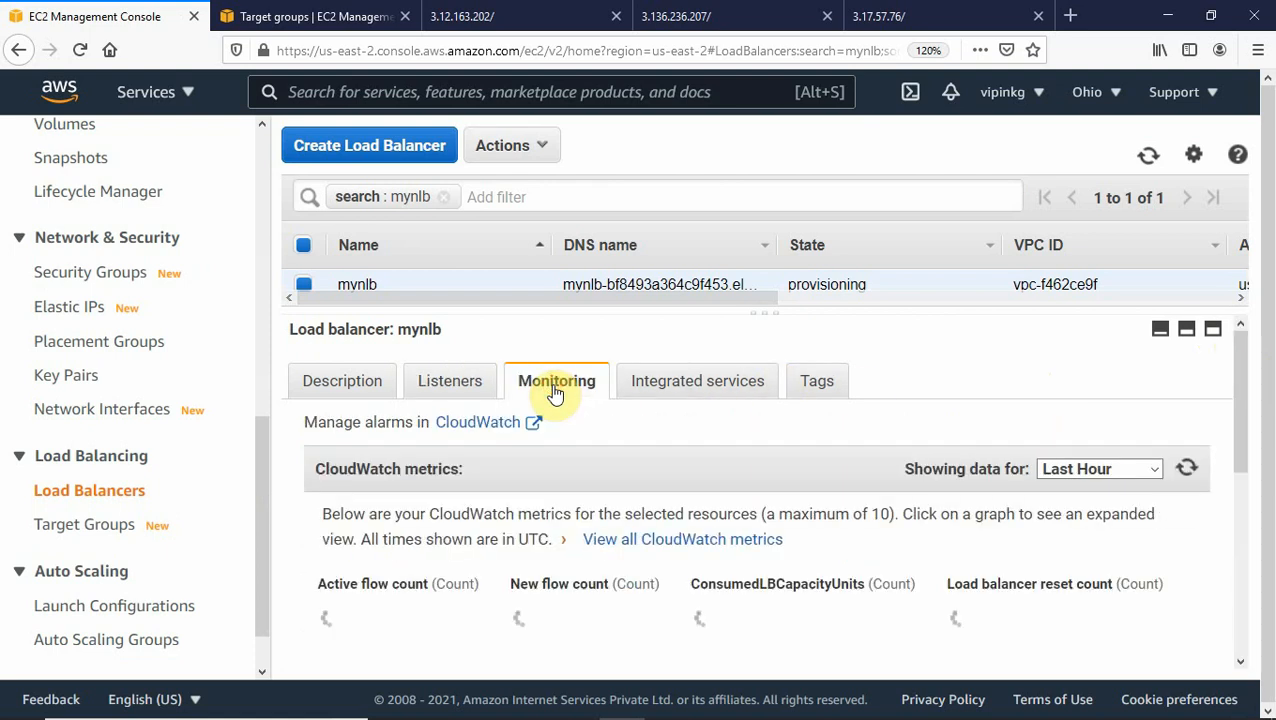
left_click(340, 380)
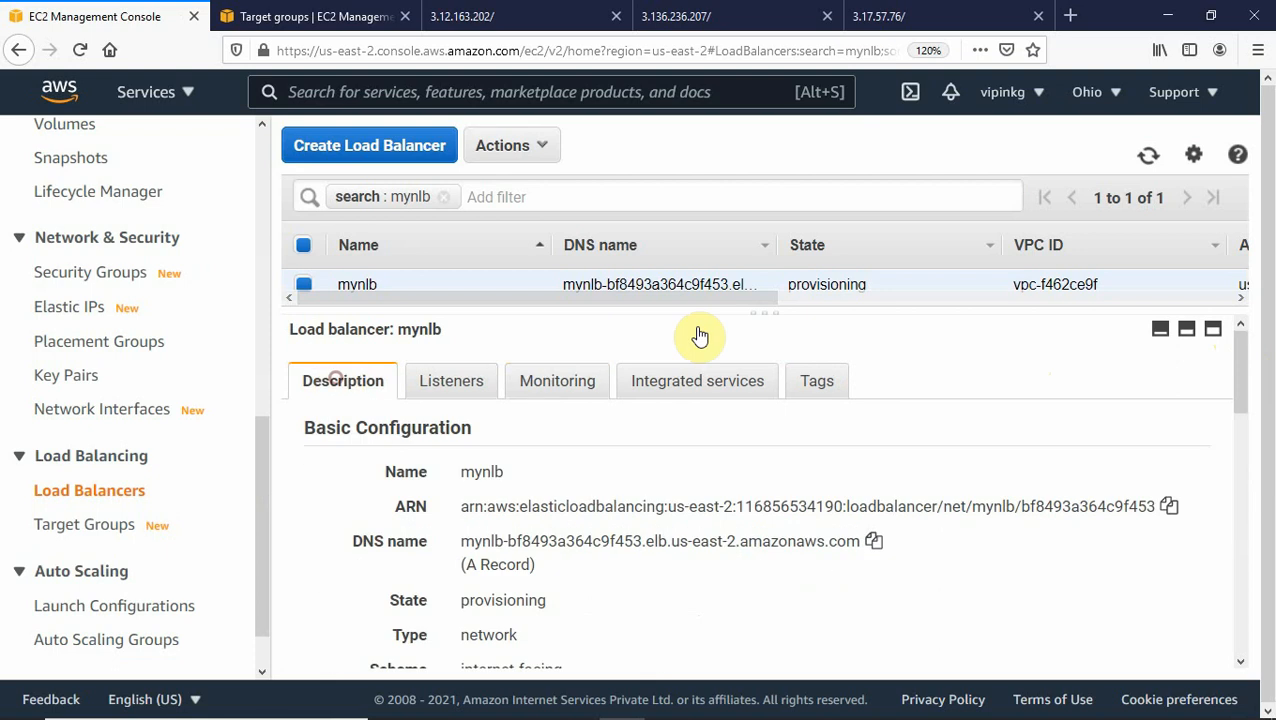
left_click_drag(1240, 390, 1247, 433)
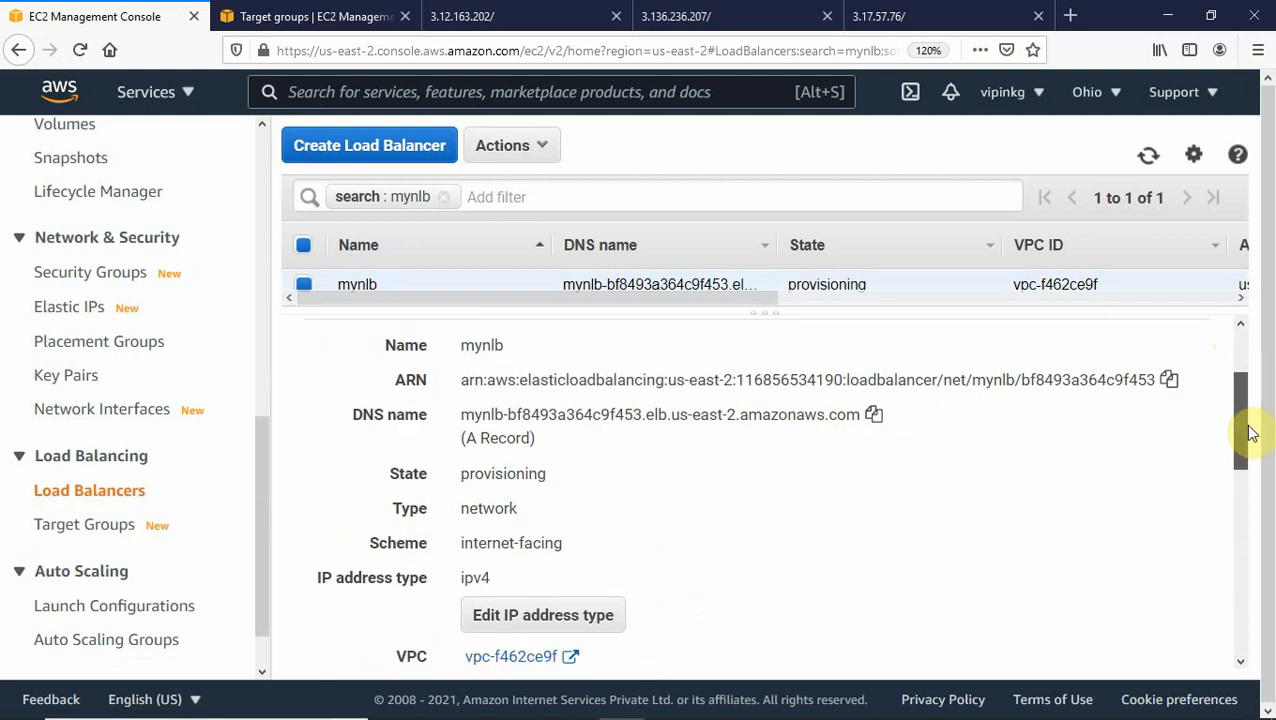
- Open the mytarget target group and review the status of its registered targets and its health check settings
left_click(95, 527)
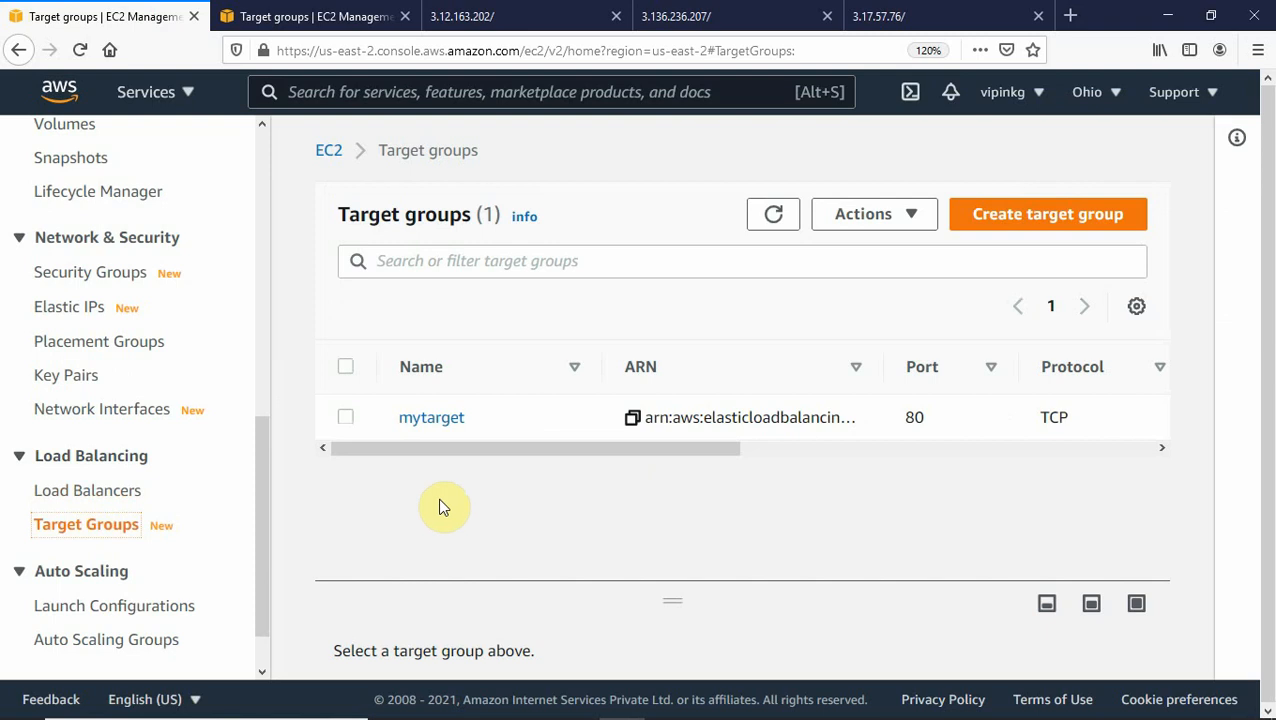
left_click(428, 419)
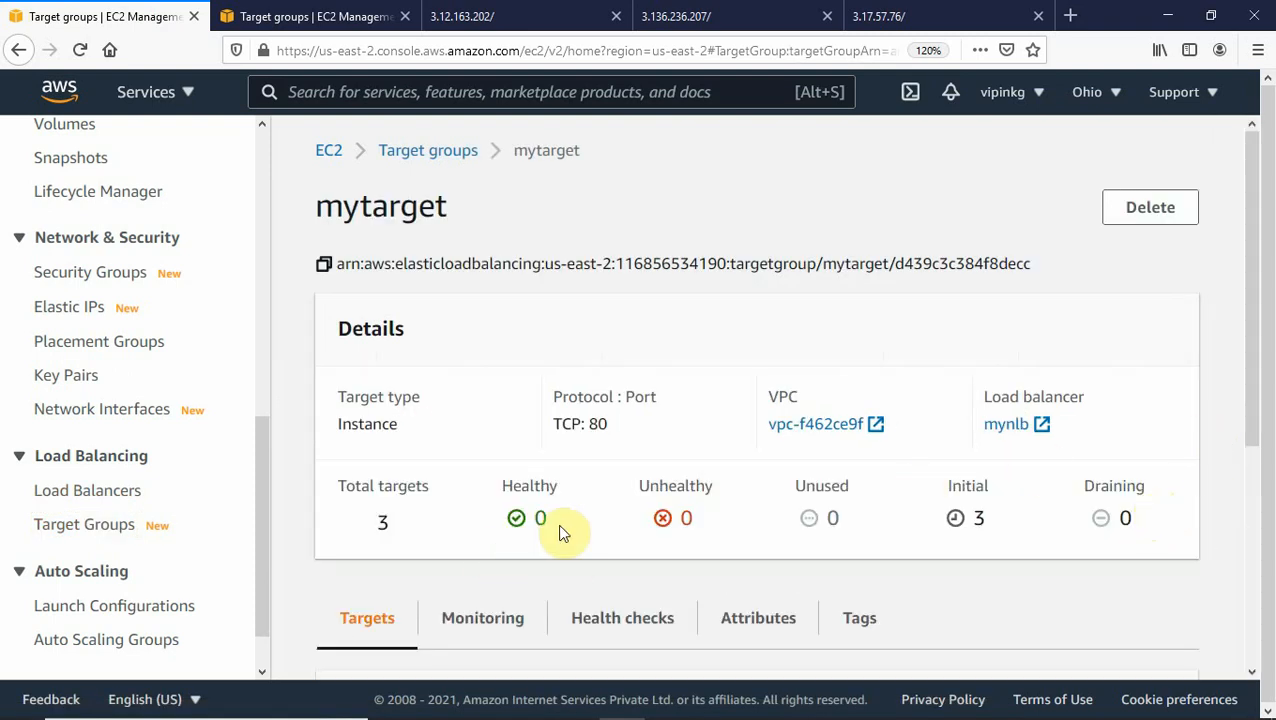
left_click_drag(1254, 362, 1262, 592)
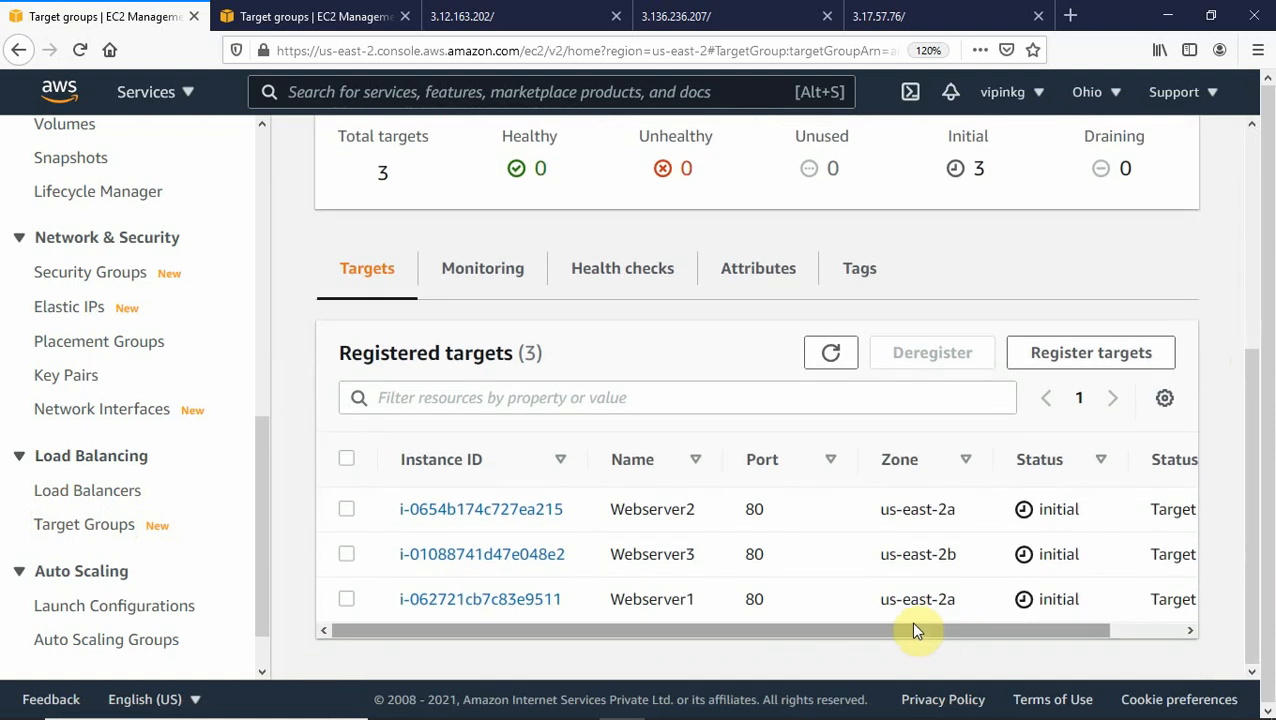
left_click_drag(910, 632, 1076, 630)
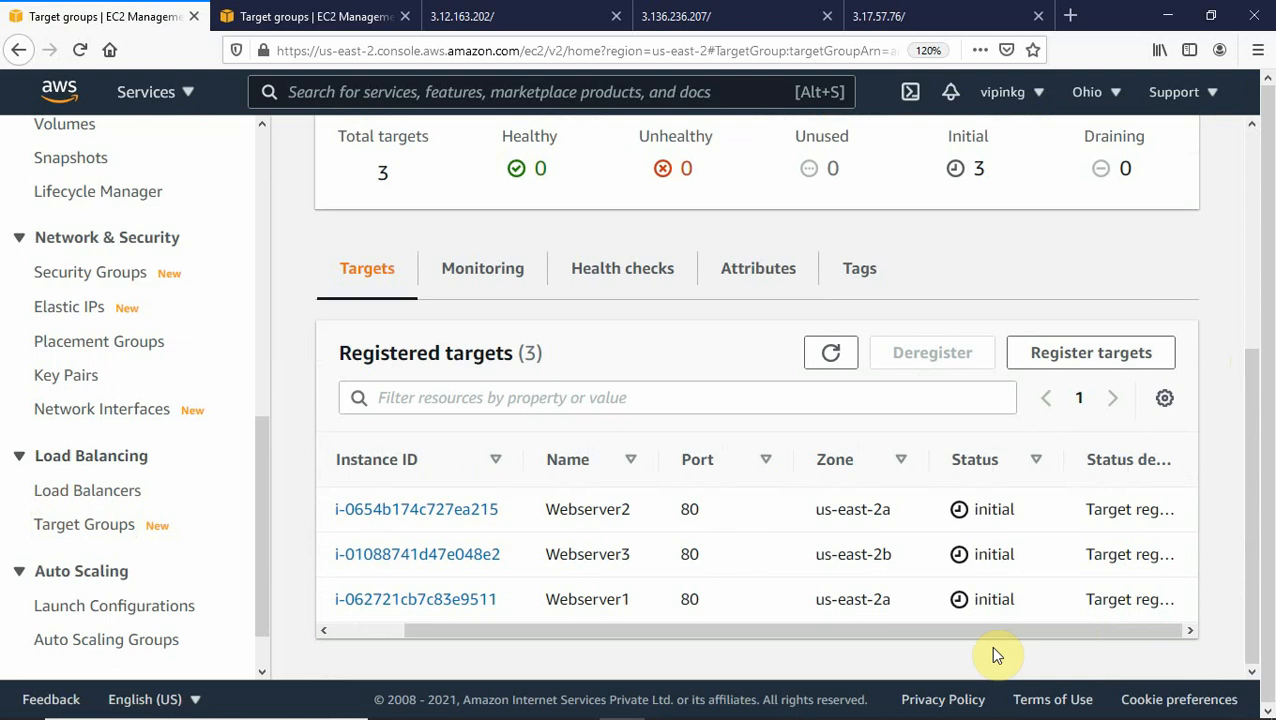
left_click(607, 275)
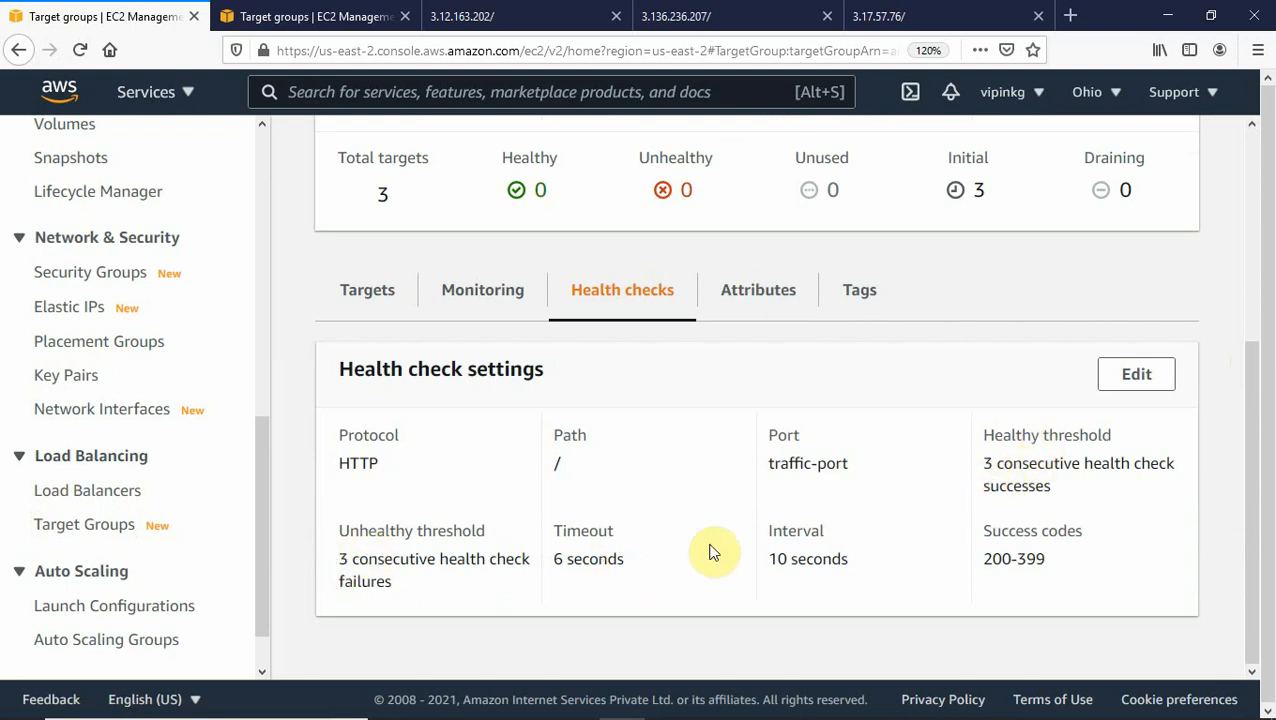
left_click(372, 290)
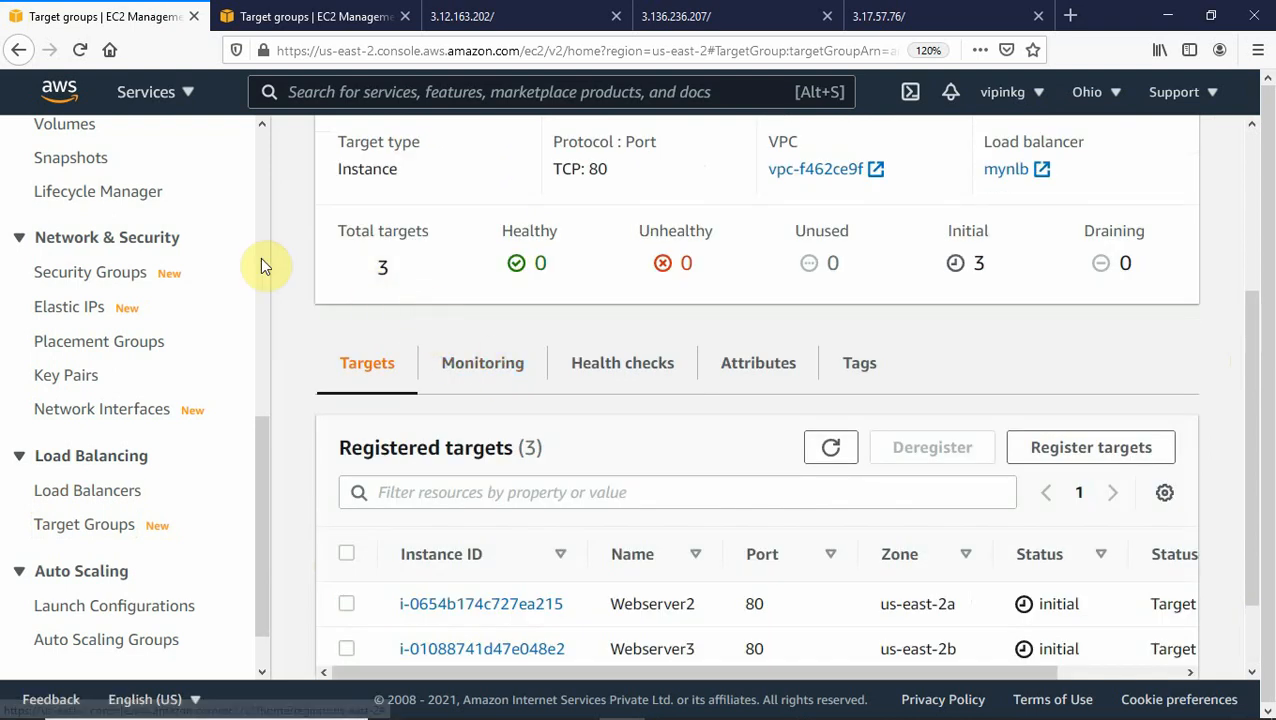
- Reload the mytarget details page and recheck the status of the registered targets
left_click(81, 50)
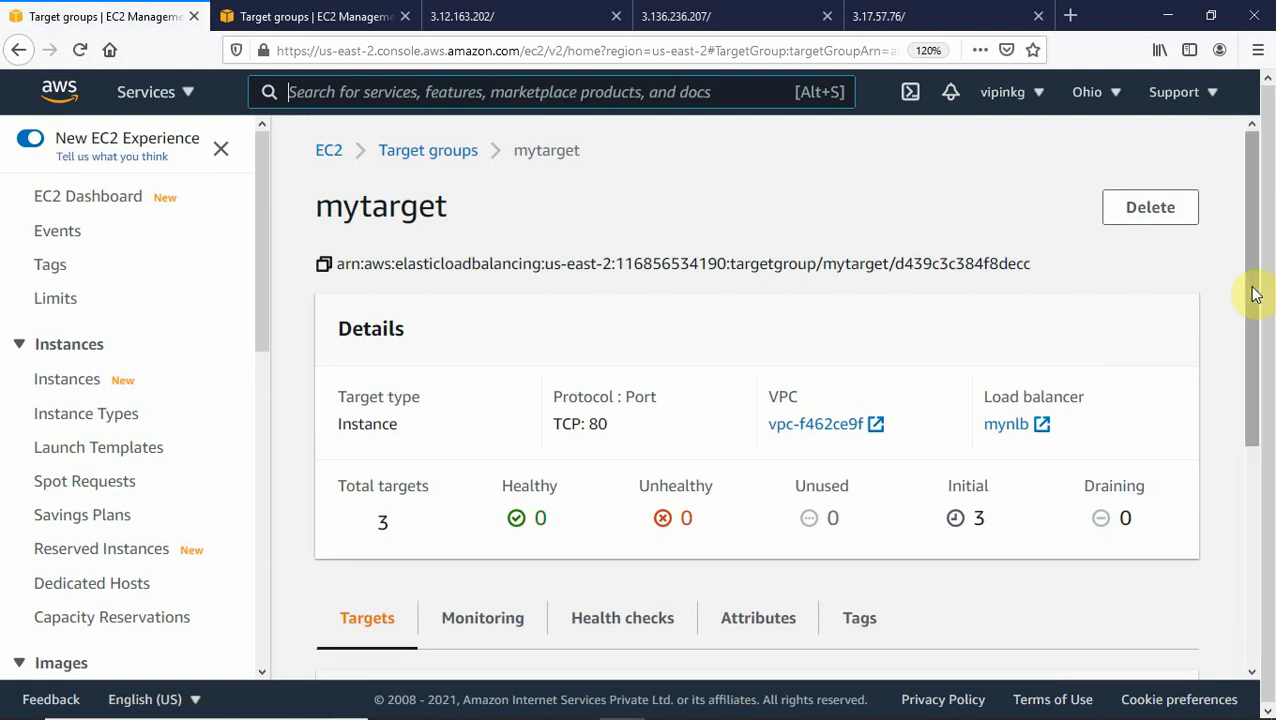
left_click_drag(1253, 288, 1267, 493)
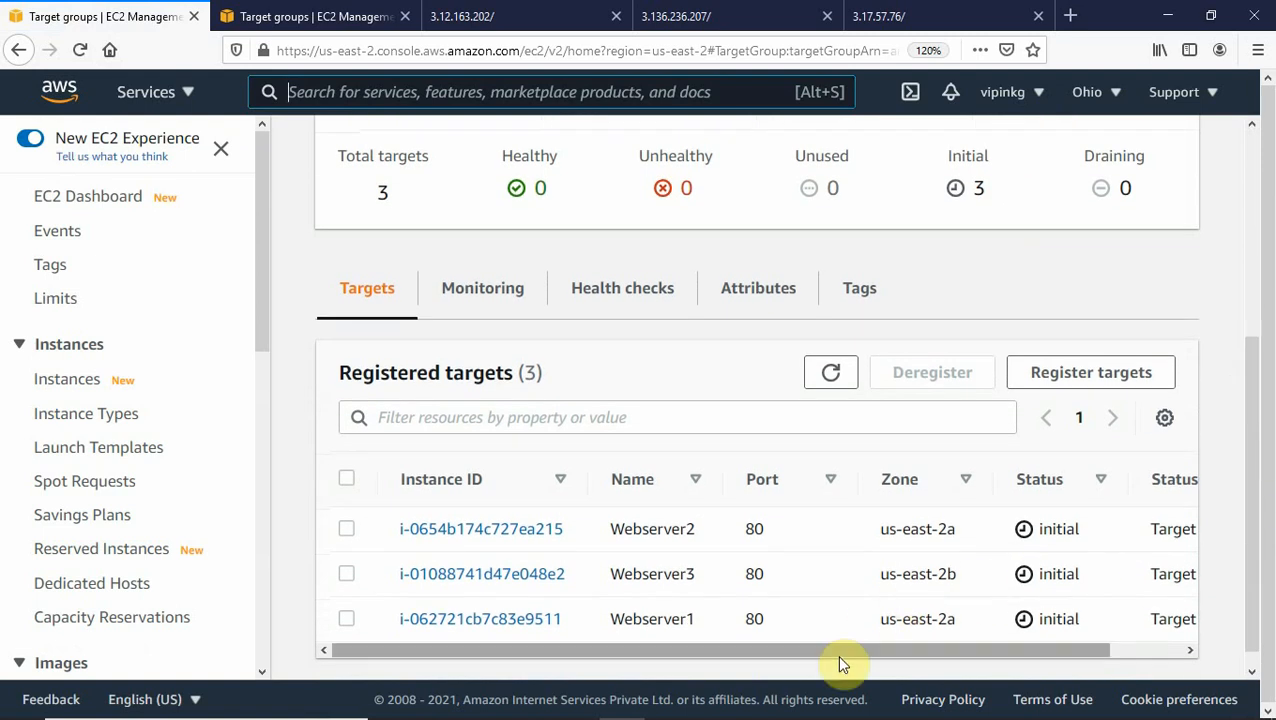
left_click_drag(836, 651, 955, 643)
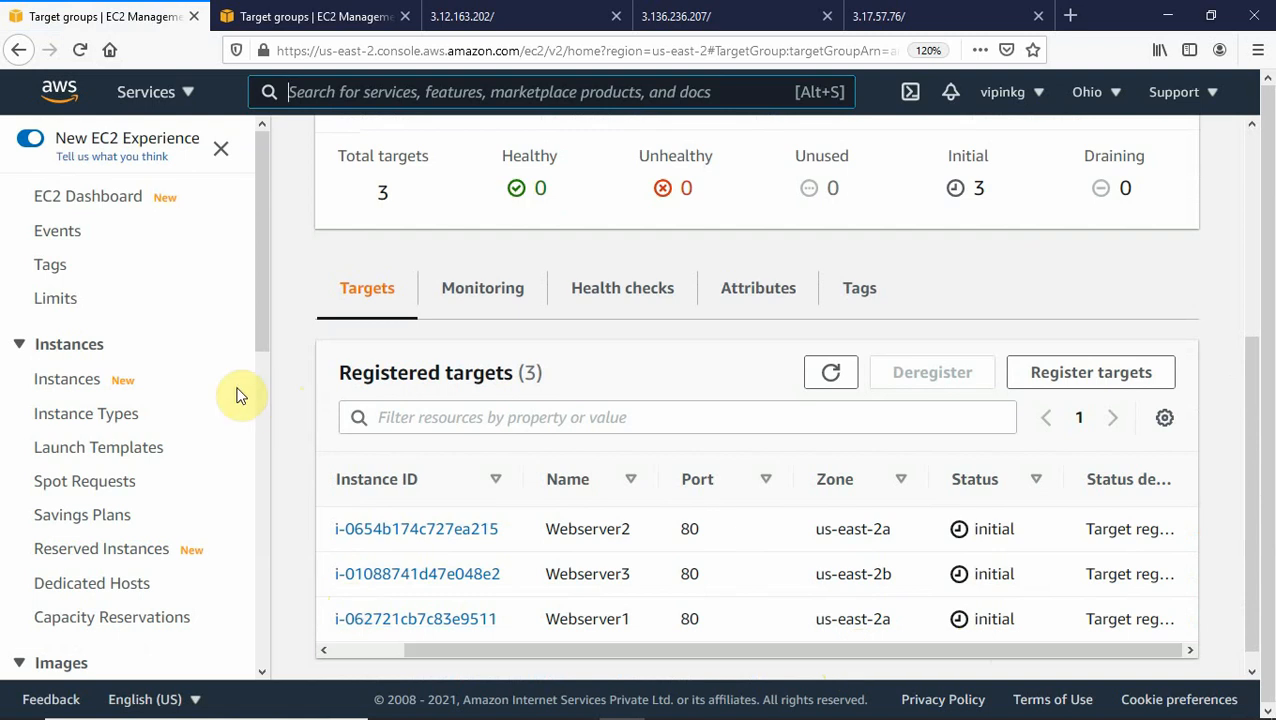
- Return to the load balancer list, review the description of mynlb, and reload the page to check its state
left_click_drag(258, 301, 250, 569)
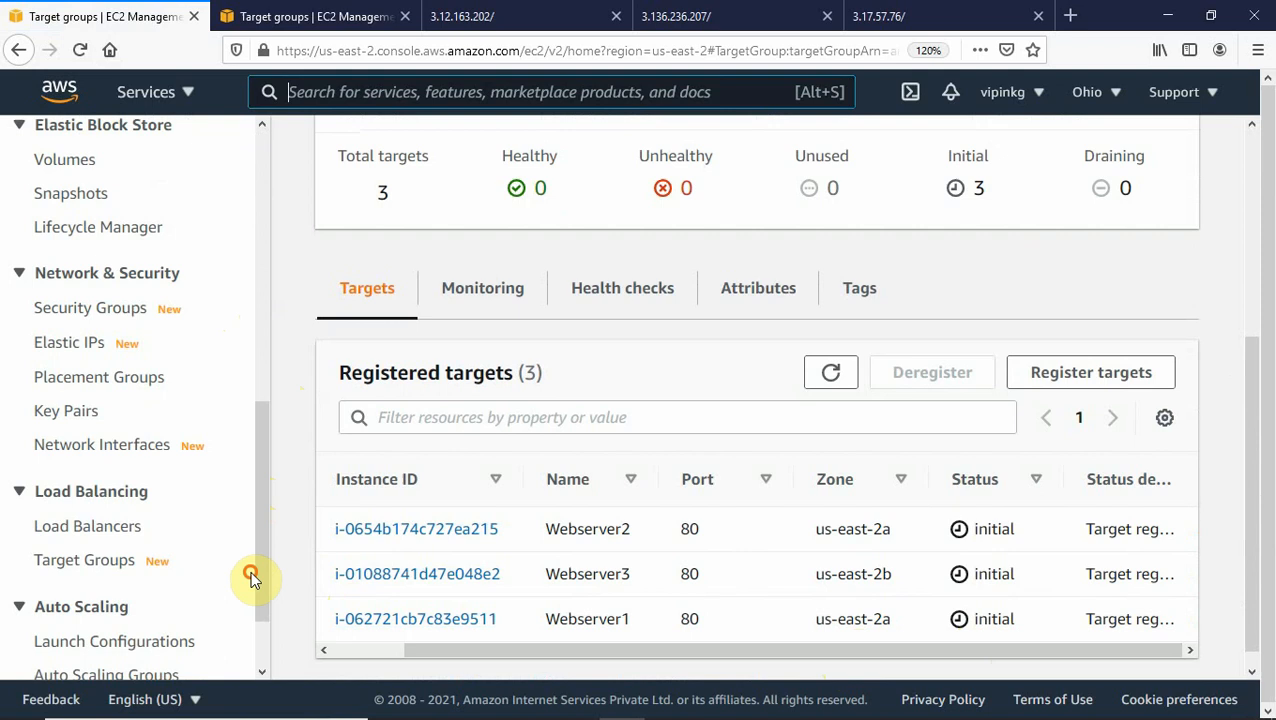
left_click(100, 526)
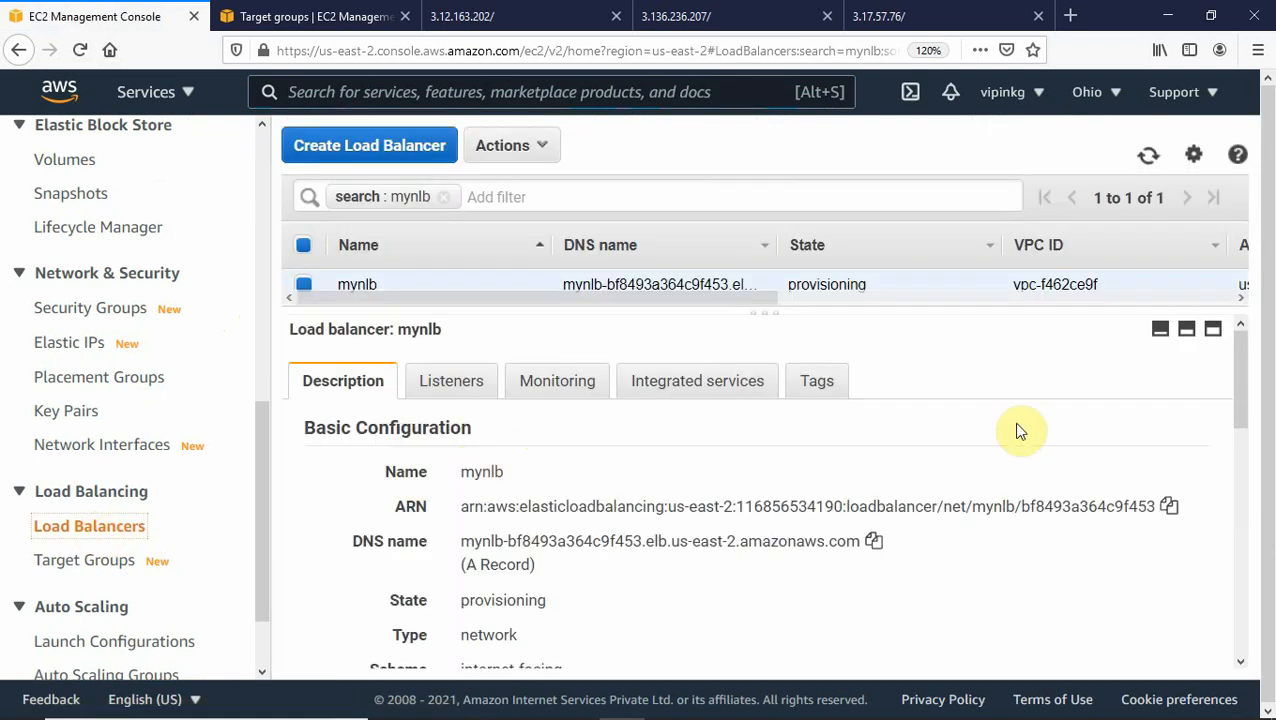
key("ctrl+minus")
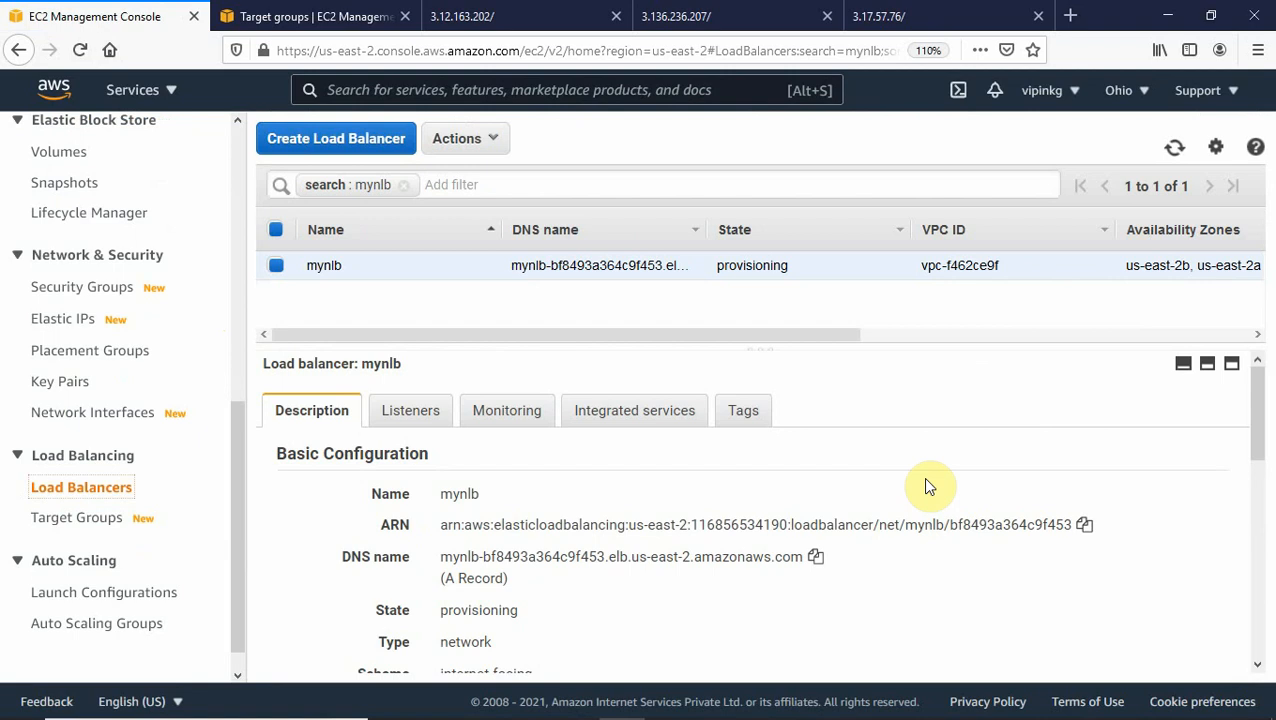
key("ctrl+plus")
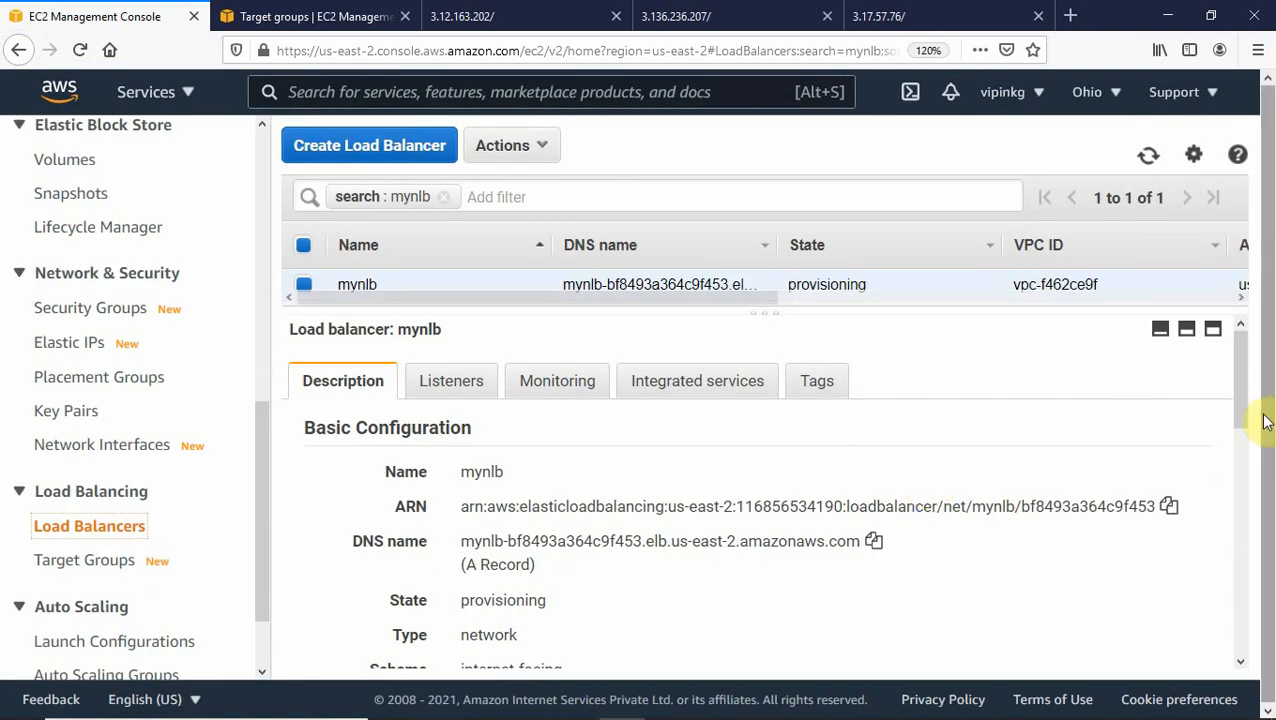
left_click_drag(1245, 416, 1243, 450)
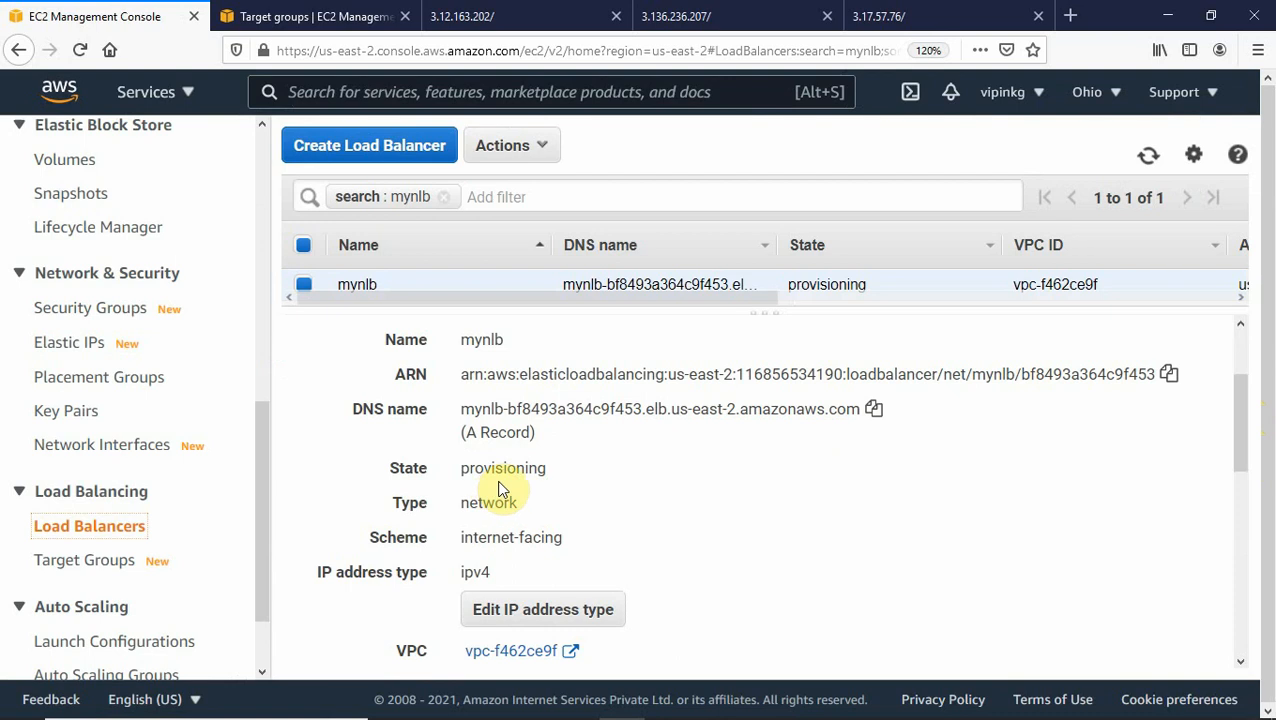
left_click(78, 52)
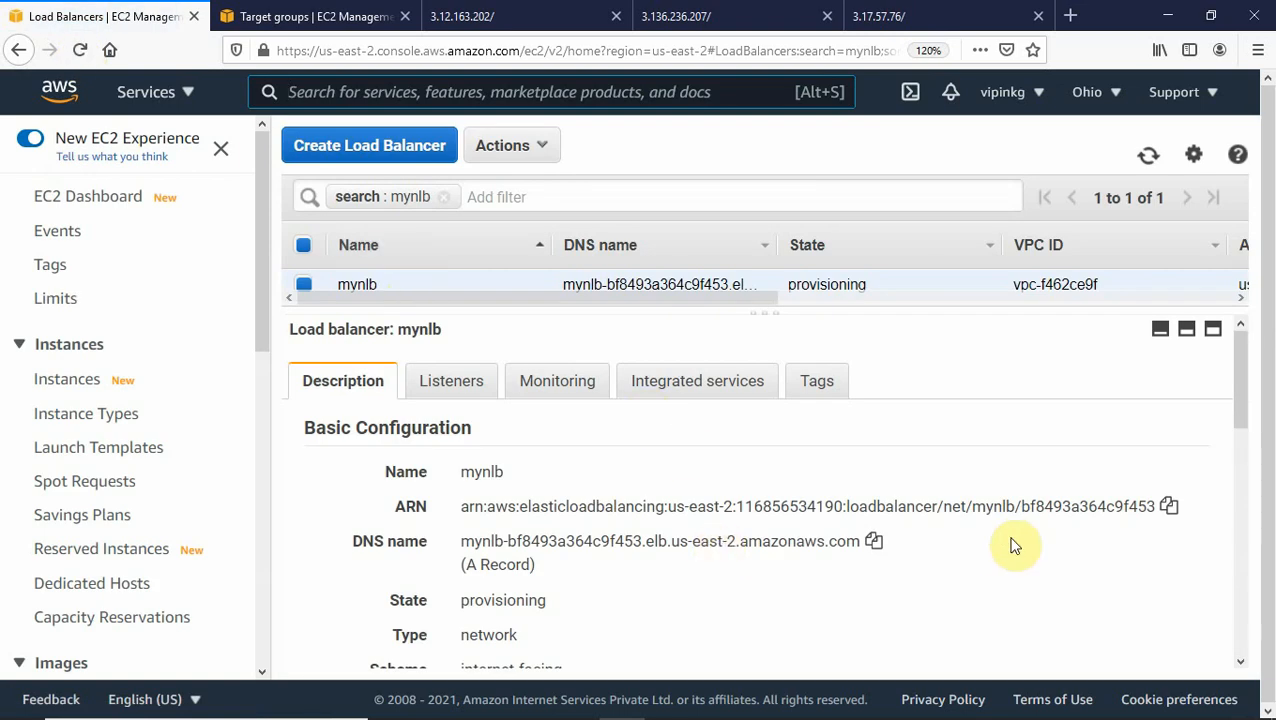
left_click_drag(1238, 391, 1241, 283)
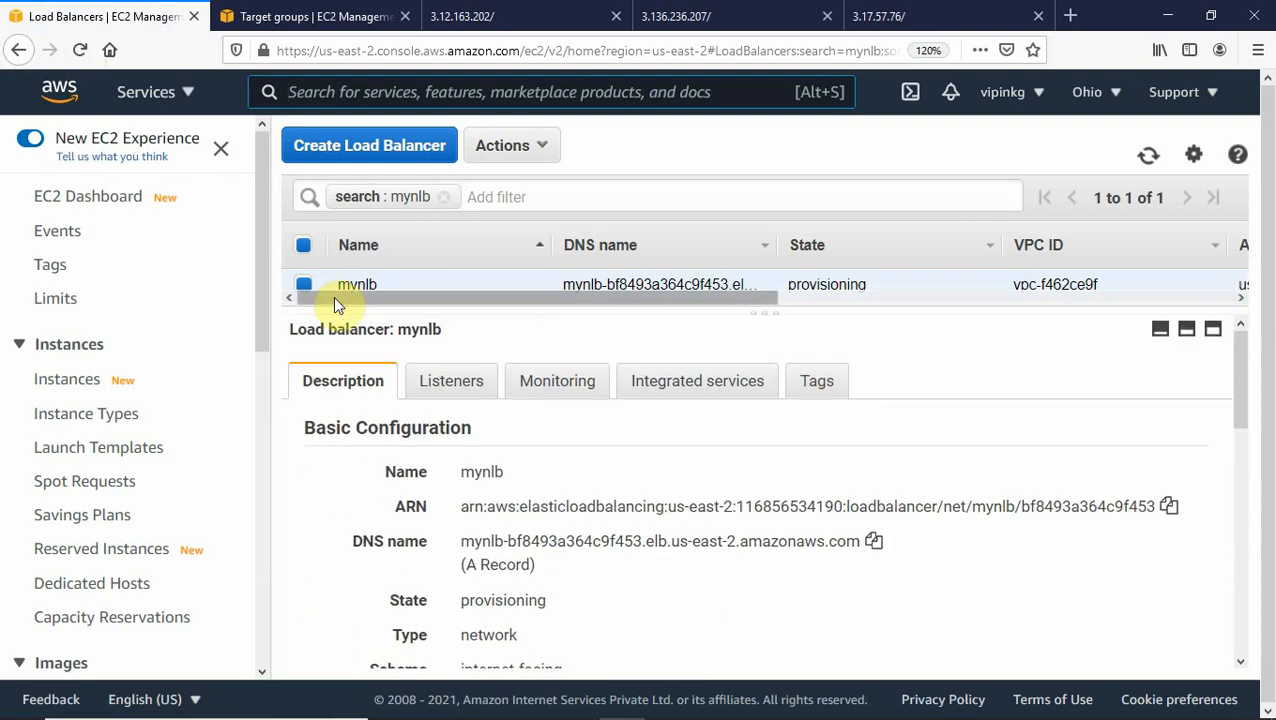
- View the available IP address type options for mynlb and close the dialog without saving
left_click(541, 156)
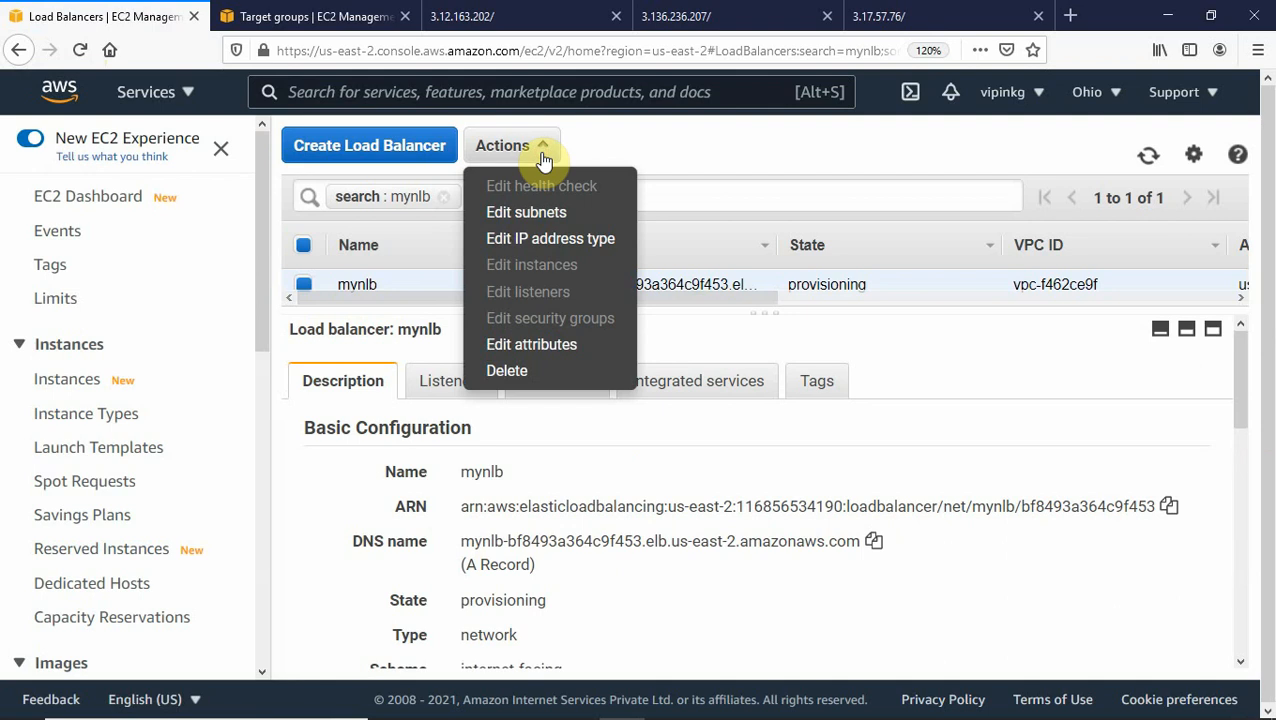
left_click(538, 246)
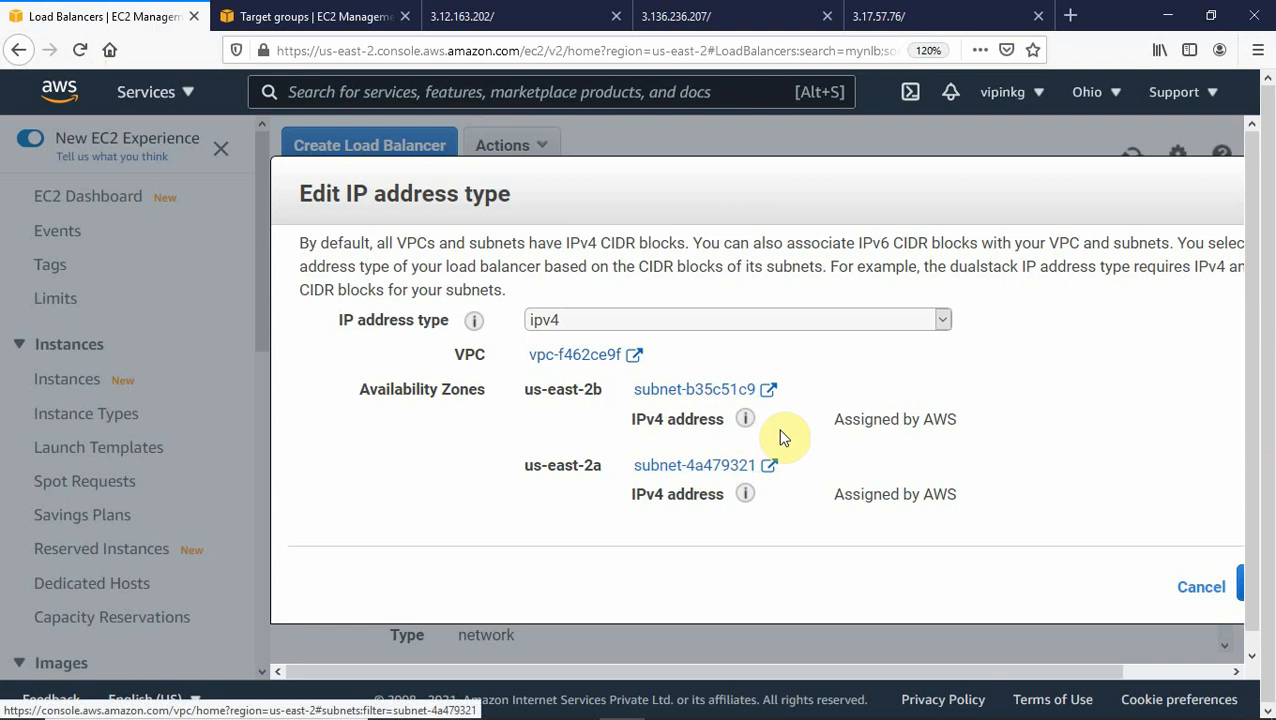
left_click(664, 322)
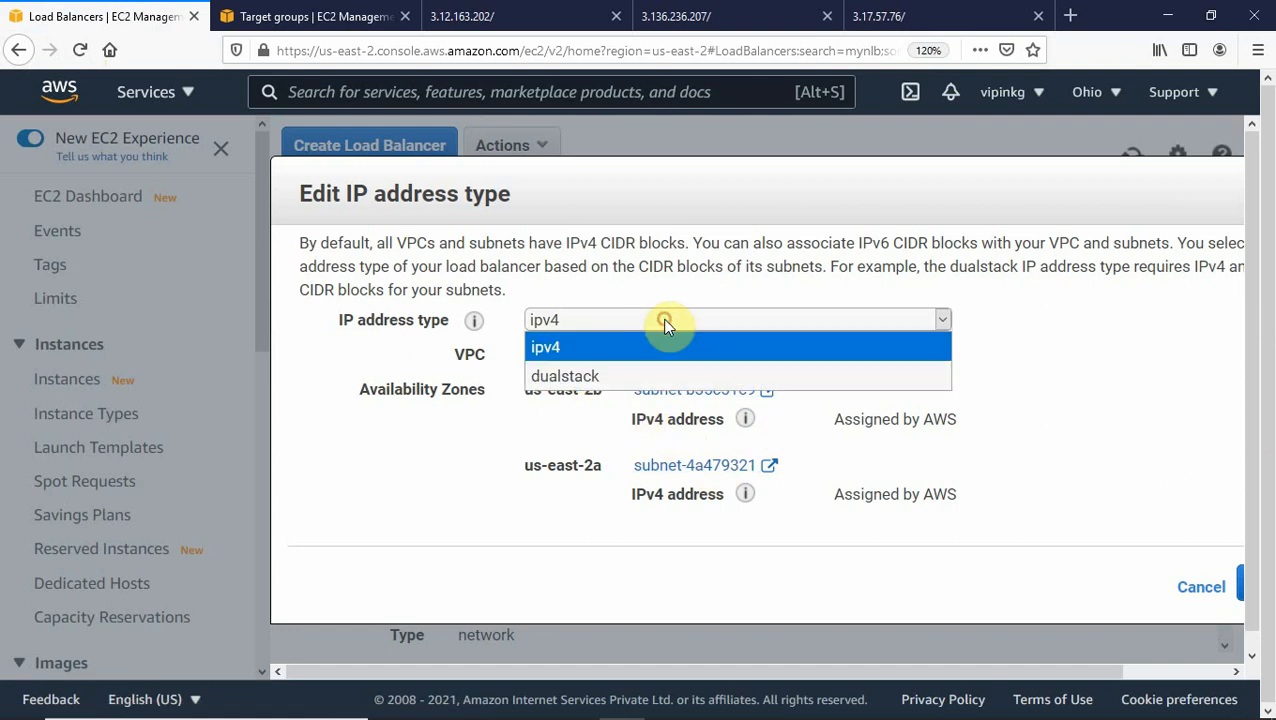
left_click(664, 322)
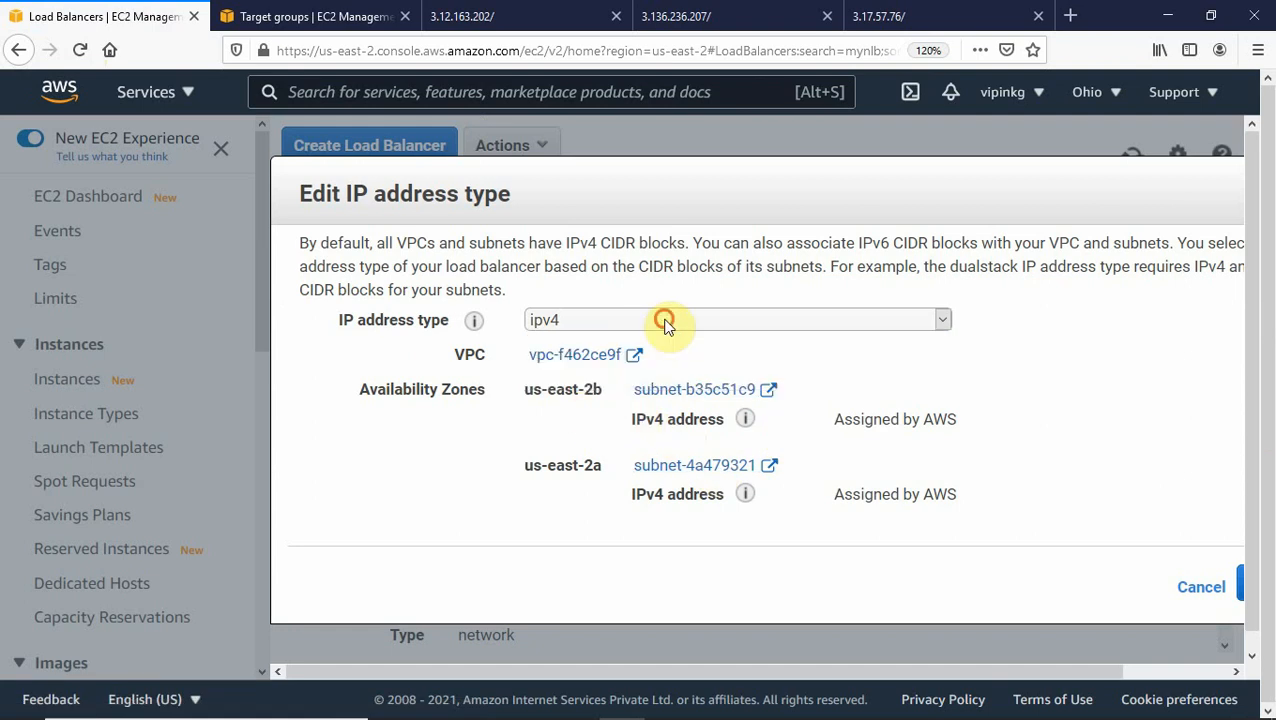
left_click(1192, 590)
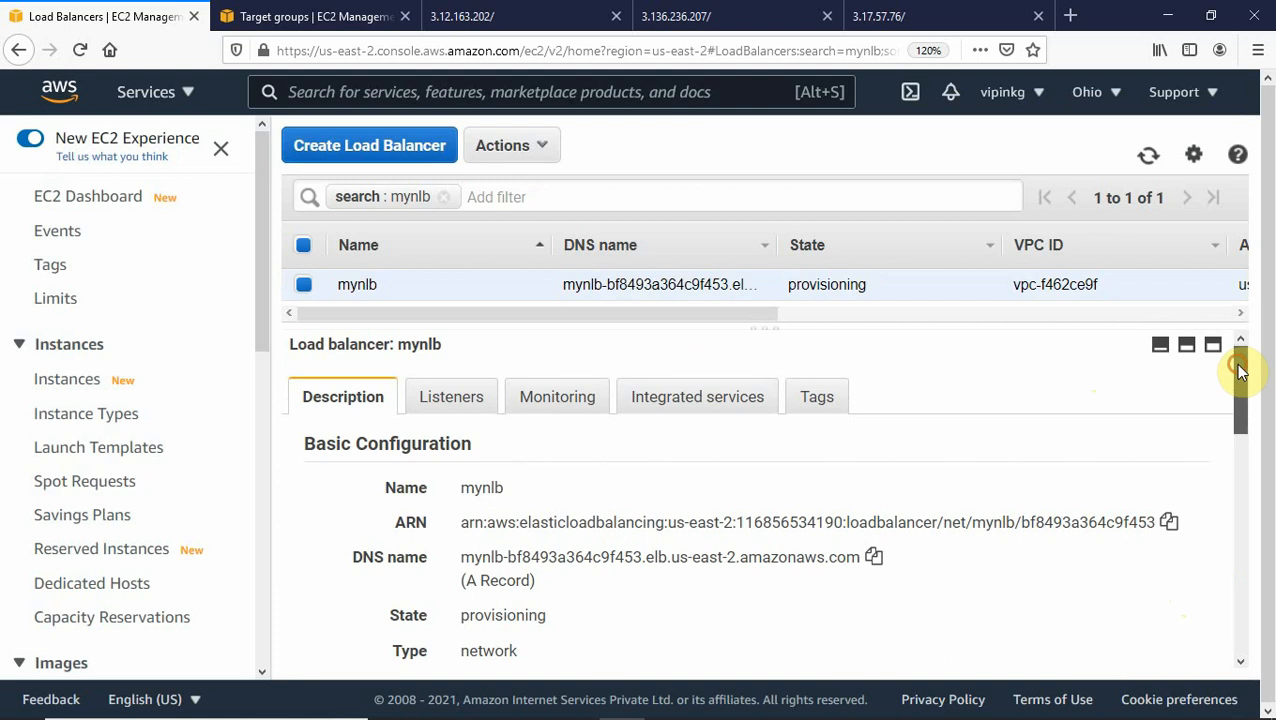
- Reload the load balancer page to recheck the state of mynlb, and go back to the target group list
left_click_drag(1242, 370, 1196, 367)
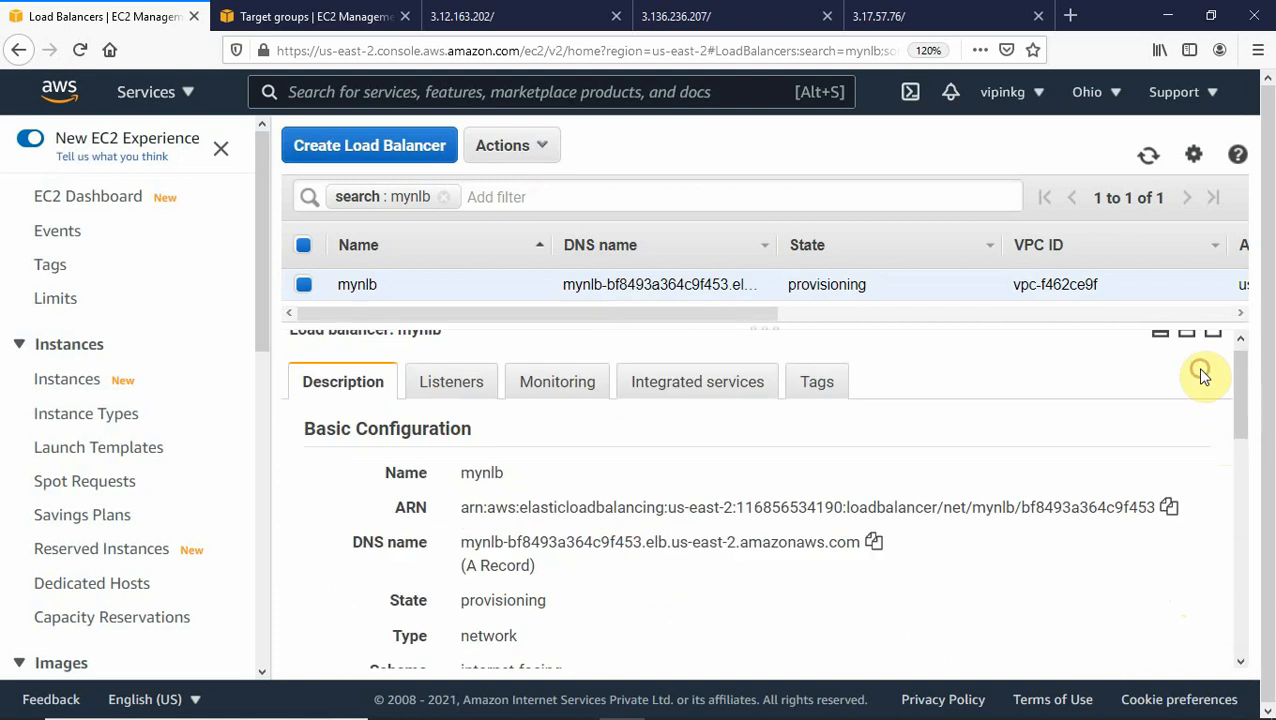
left_click(80, 52)
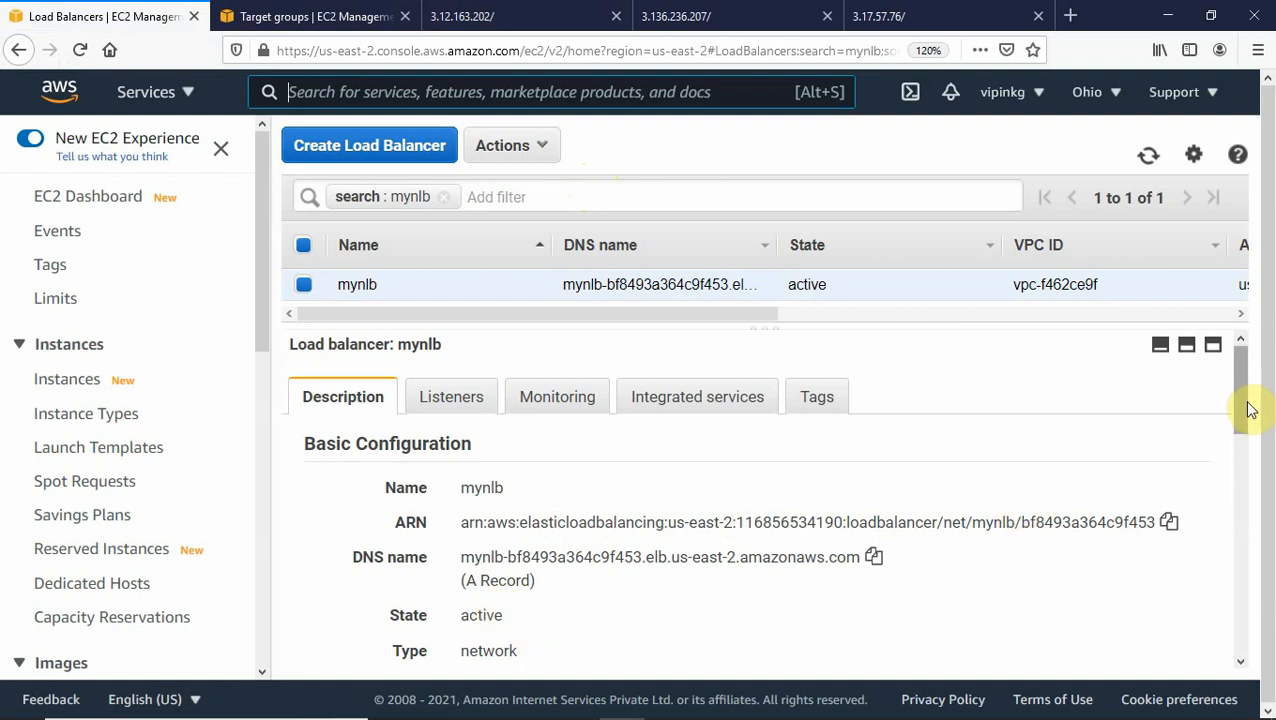
mouse_move(1245, 407)
left_mouse_down()
mouse_move(1245, 447)
mouse_move(1243, 400)
left_mouse_up()
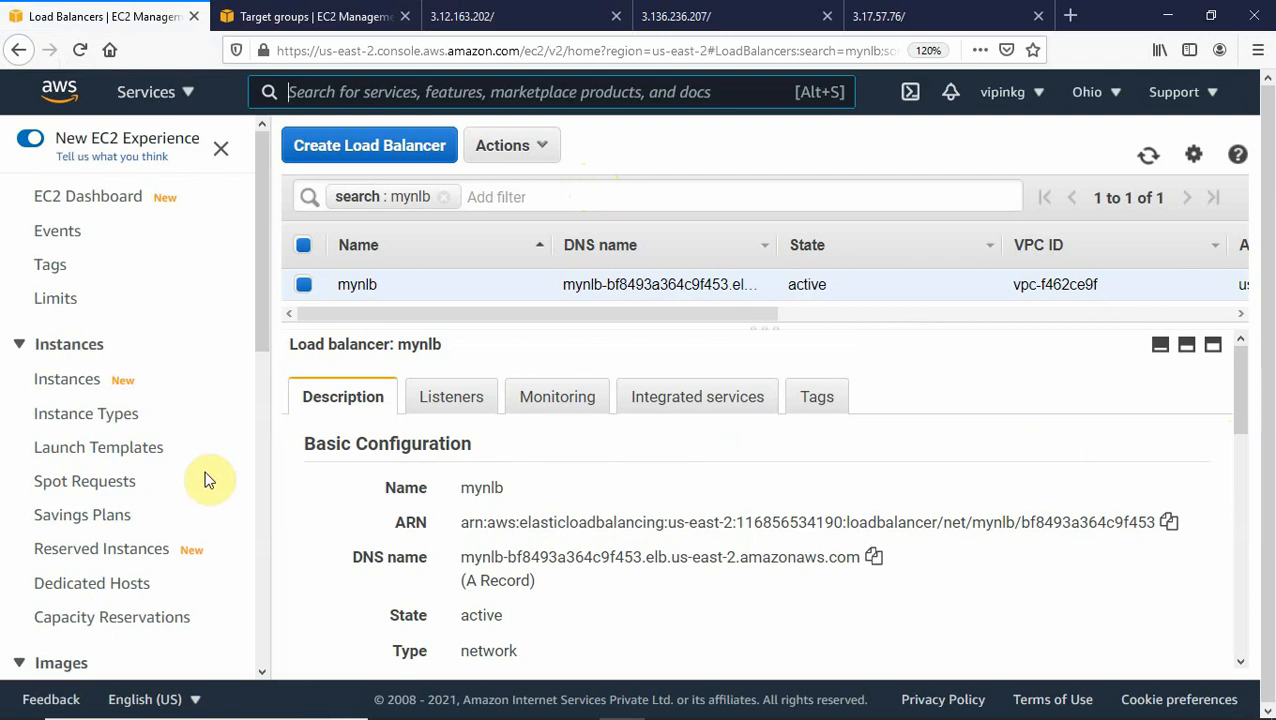
left_click_drag(255, 333, 253, 591)
left_click(80, 561)
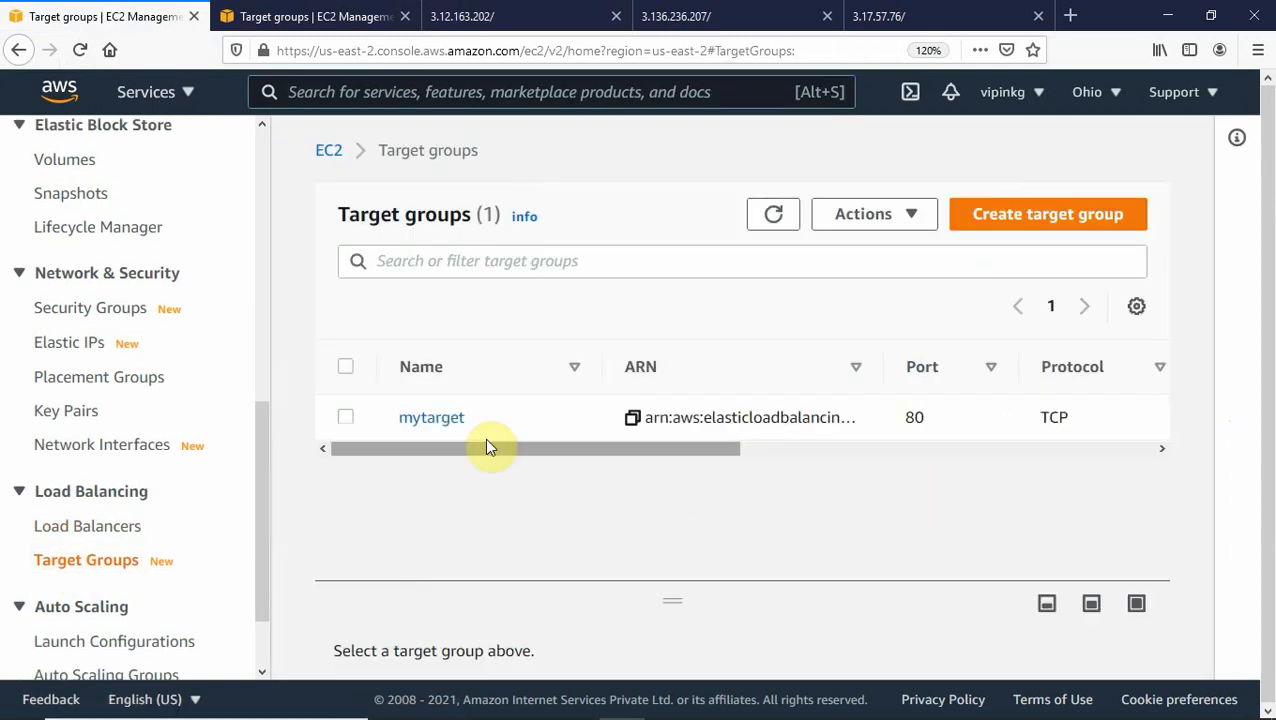
- Open the mytarget target group details and check the health status of its registered targets
left_click(436, 421)
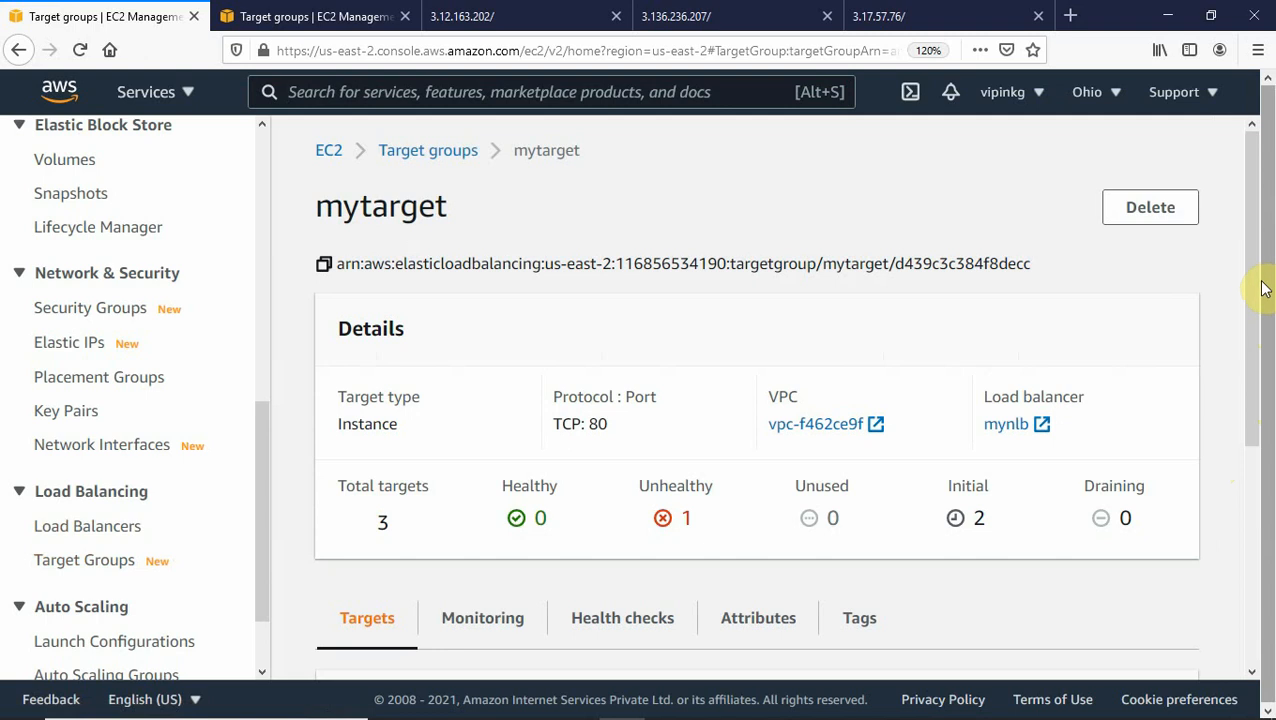
left_click_drag(1263, 288, 1240, 524)
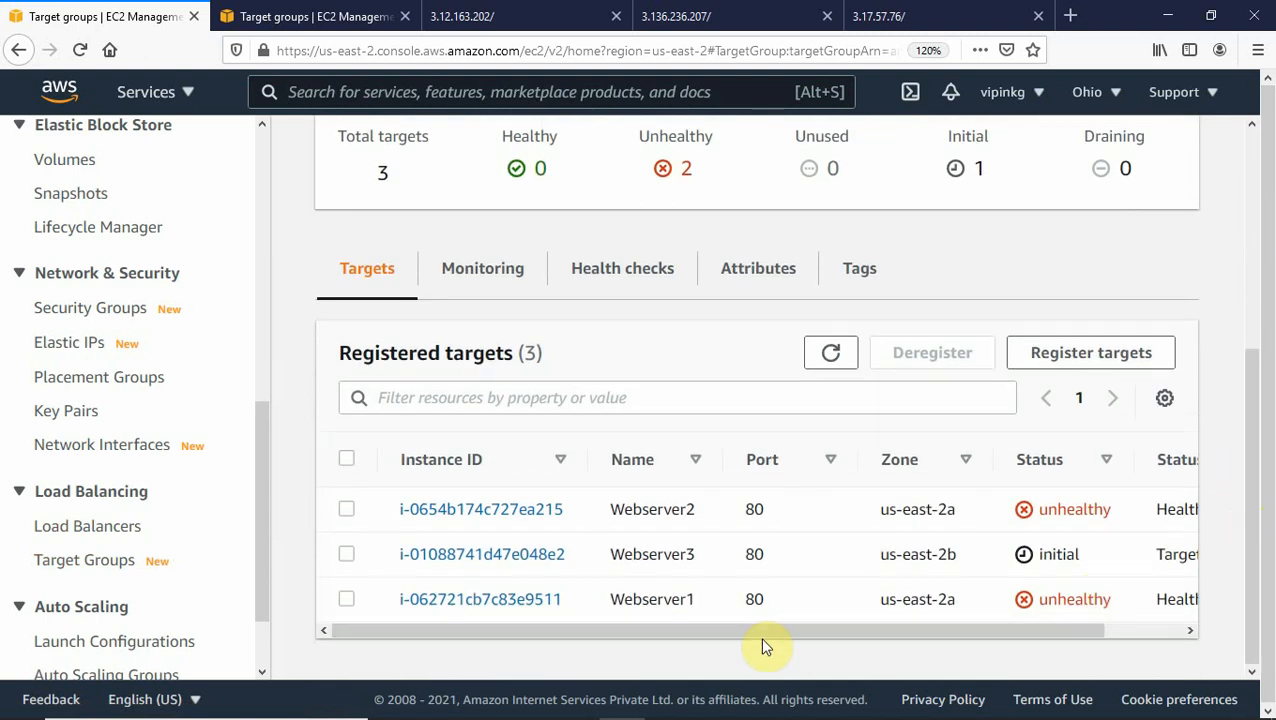
left_click_drag(778, 632, 908, 633)
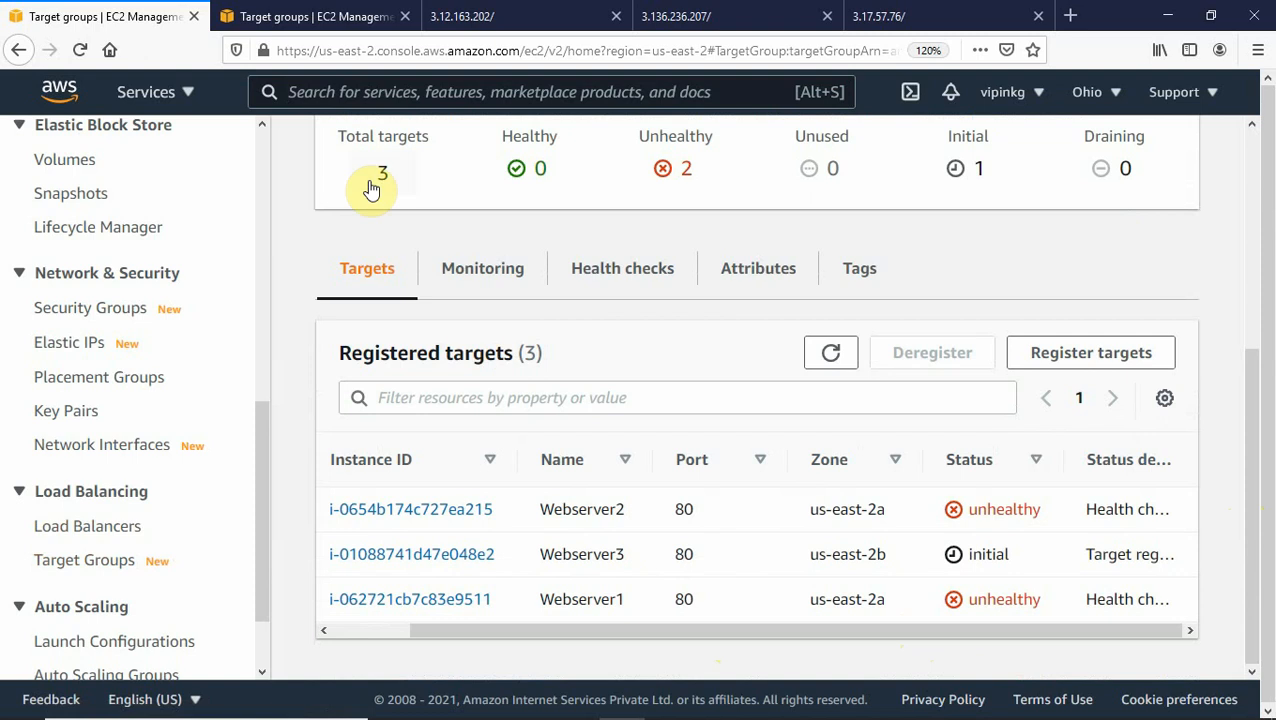
- Reload the mytarget details page and review the status columns of the registered targets
left_click(84, 55)
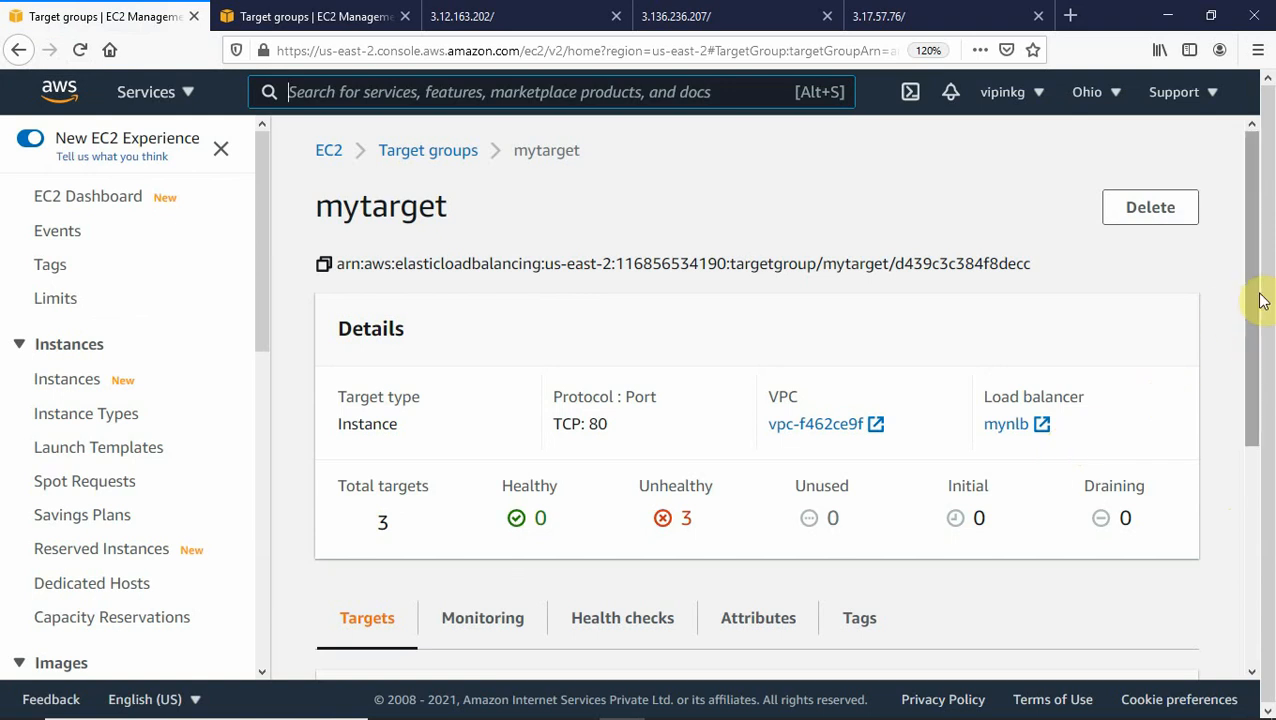
left_click_drag(1256, 307, 1270, 530)
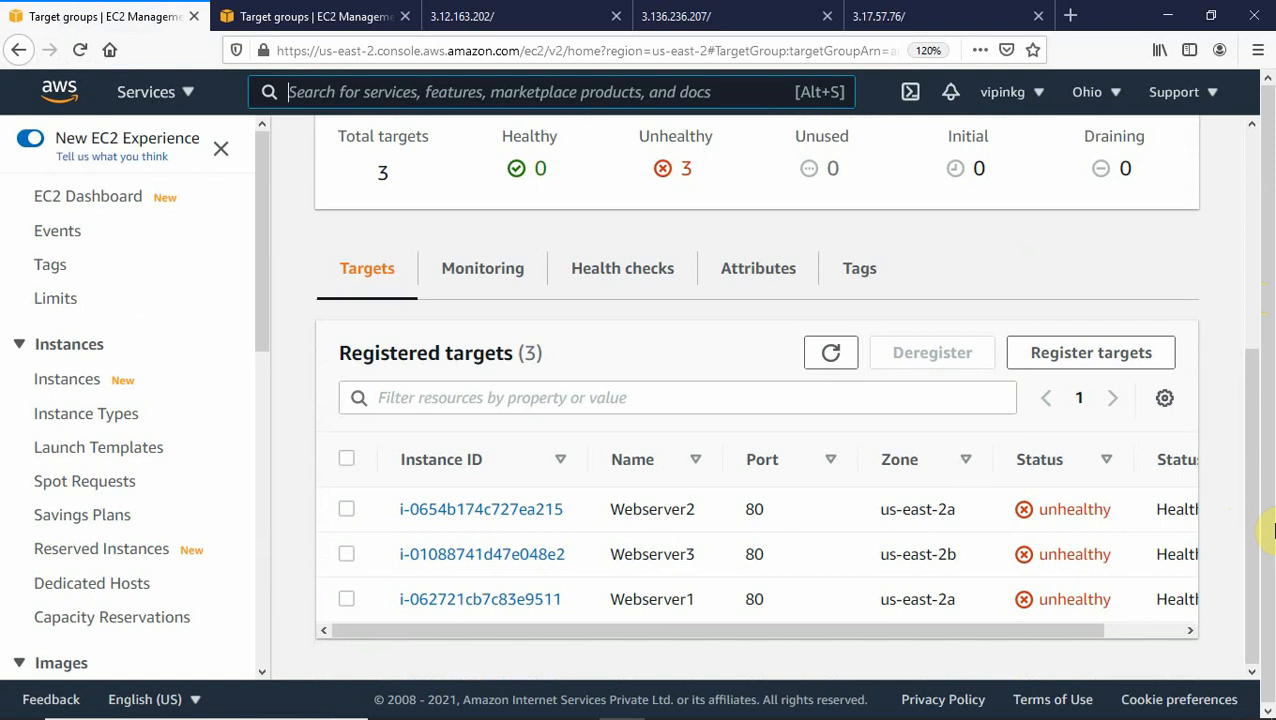
left_click(1041, 637)
left_click_drag(1010, 633, 1137, 644)
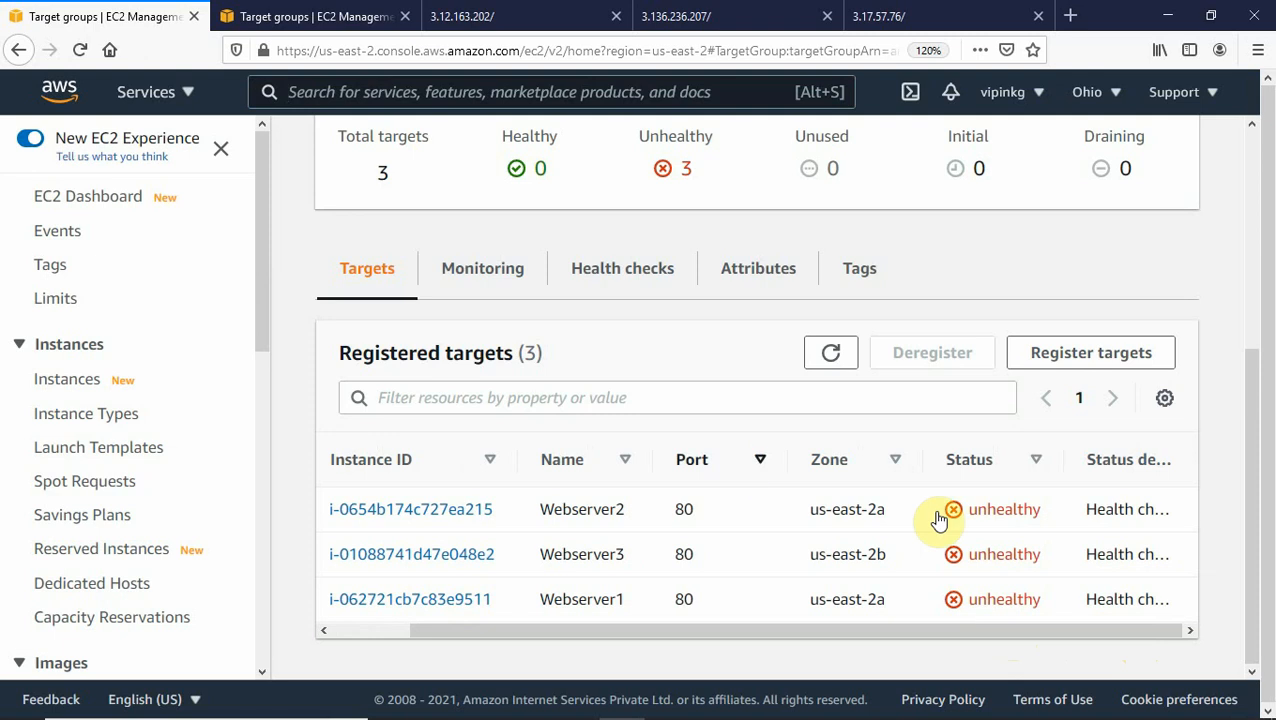
- Review the health check settings of mytarget, and return to its registered targets to recheck their status
left_click(594, 270)
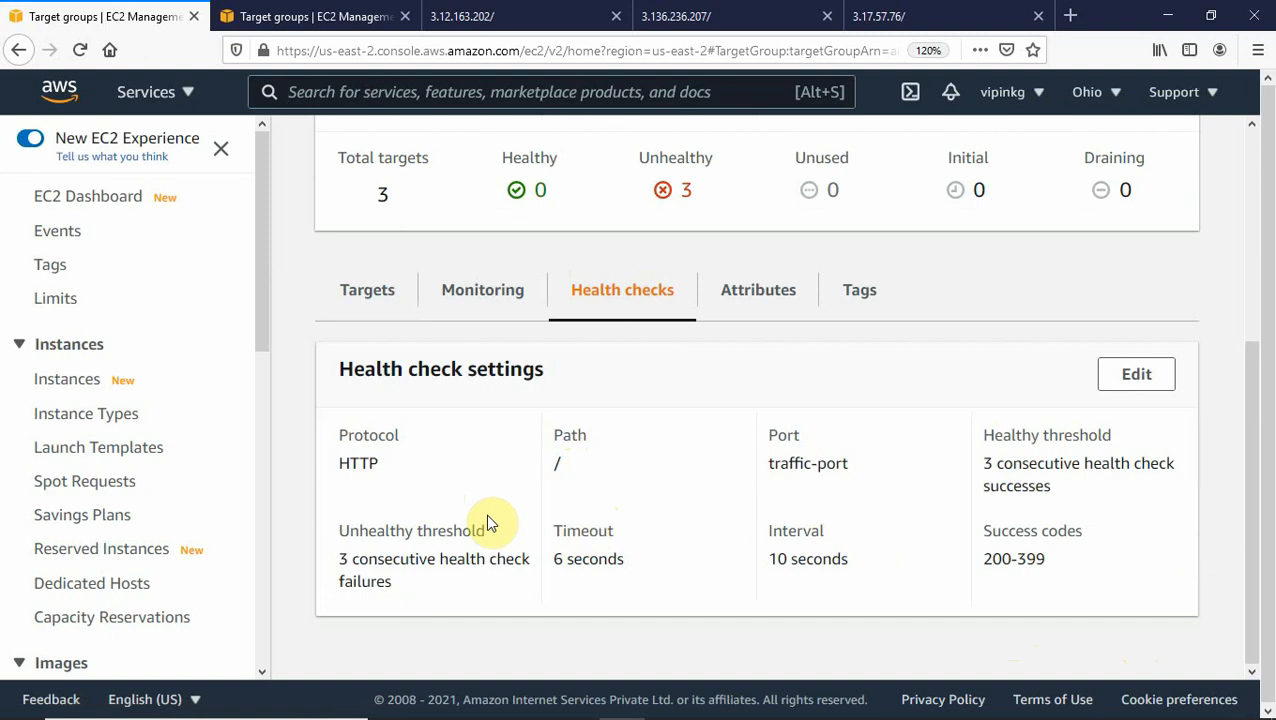
left_click(379, 298)
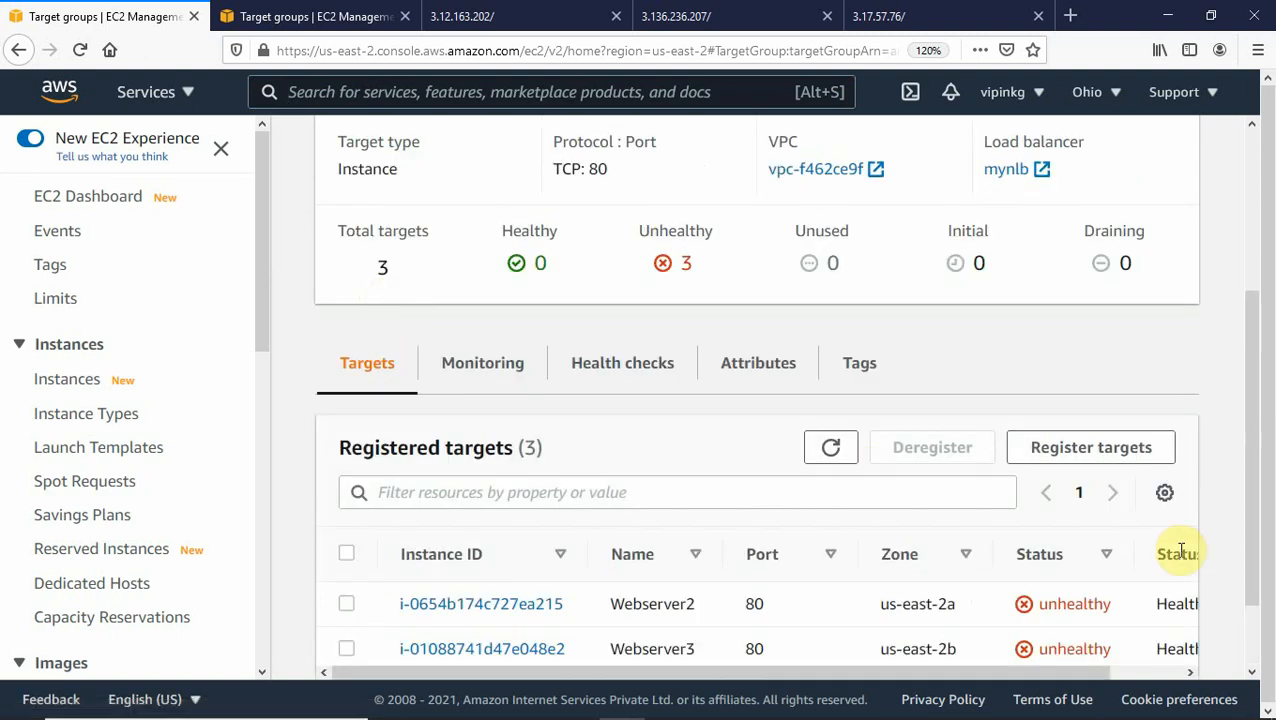
left_click_drag(843, 674, 980, 680)
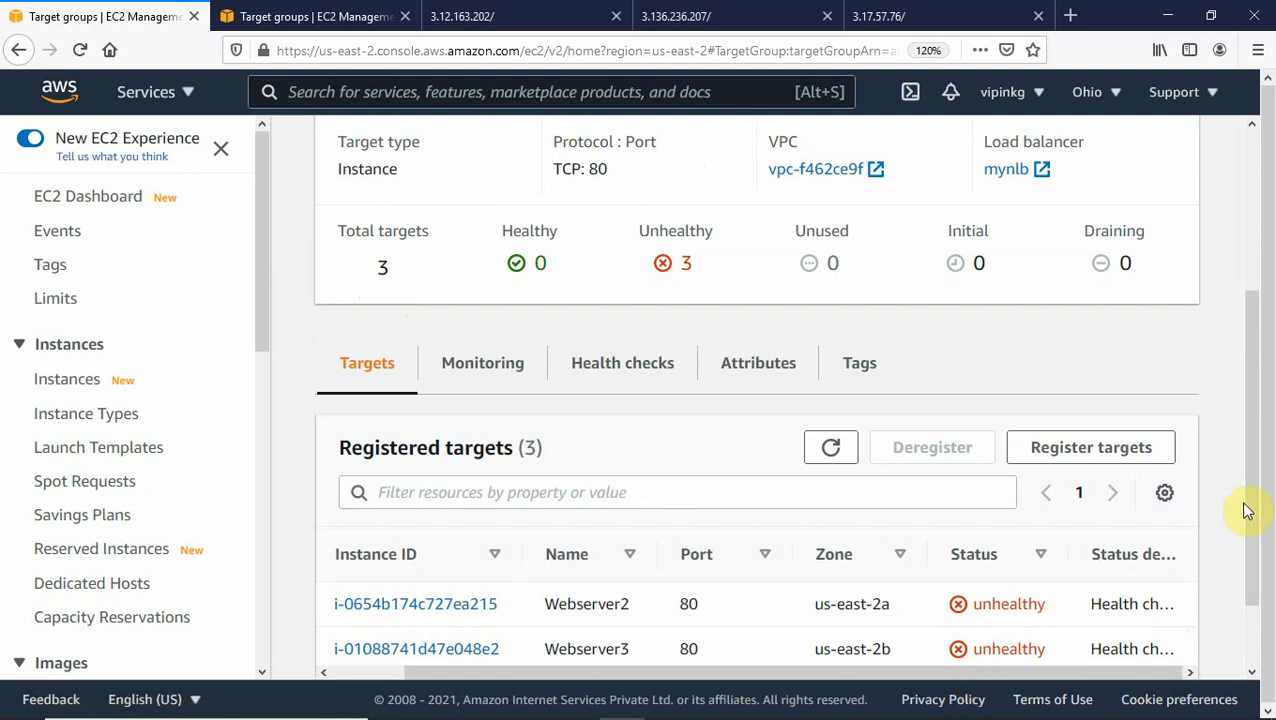
mouse_move(1253, 507)
left_mouse_down()
mouse_move(1262, 597)
mouse_move(1244, 480)
left_mouse_up()
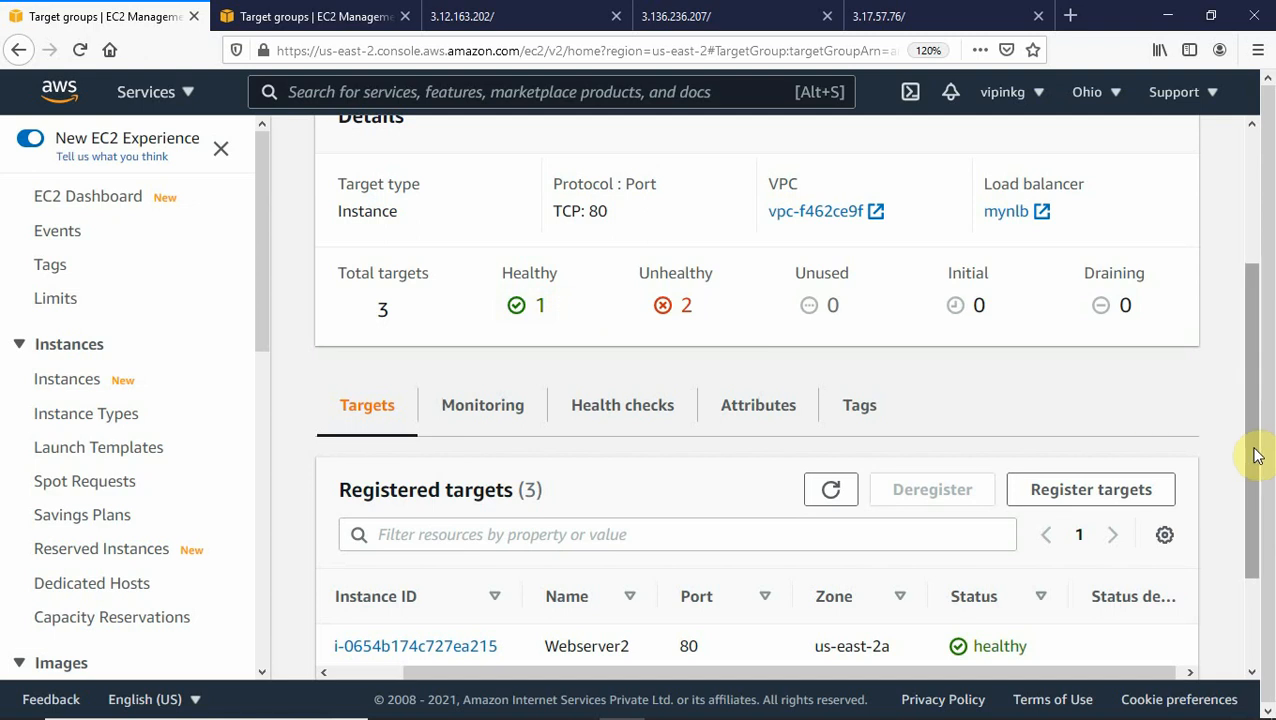
left_click_drag(1255, 470, 1250, 569)
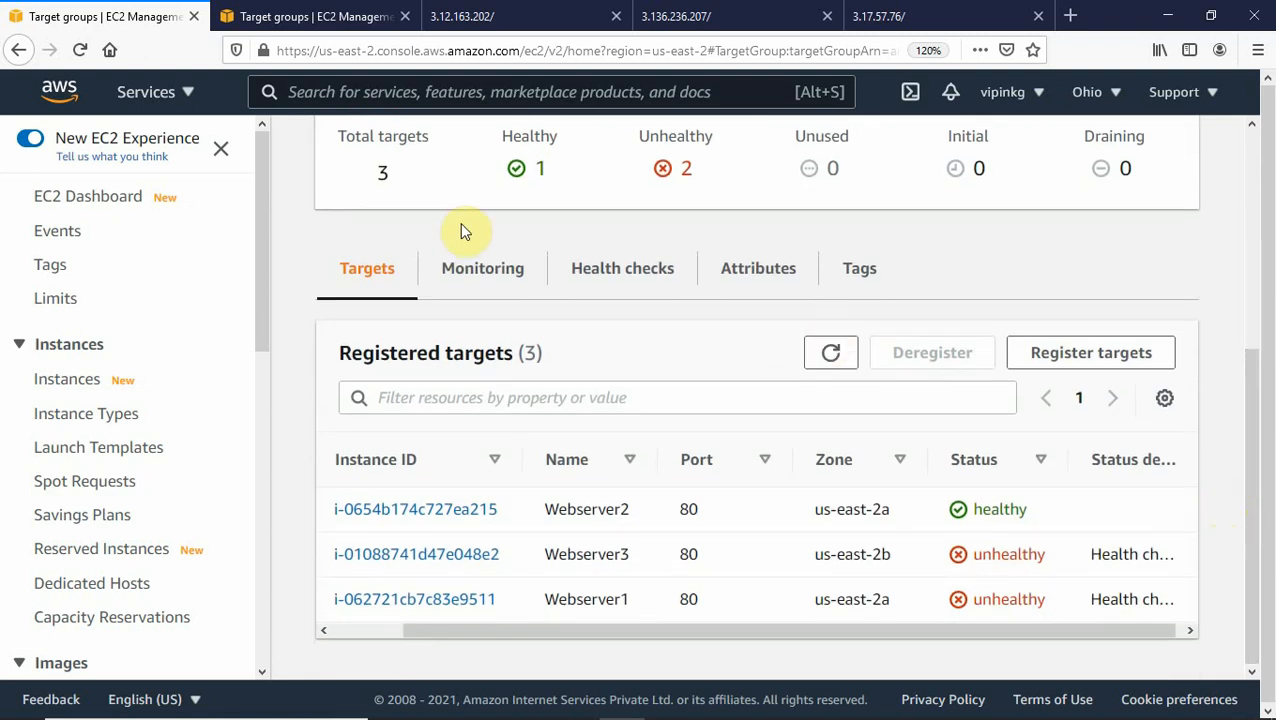
- Refresh the mytarget page once more and verify the health of all three web servers
left_click(79, 50)
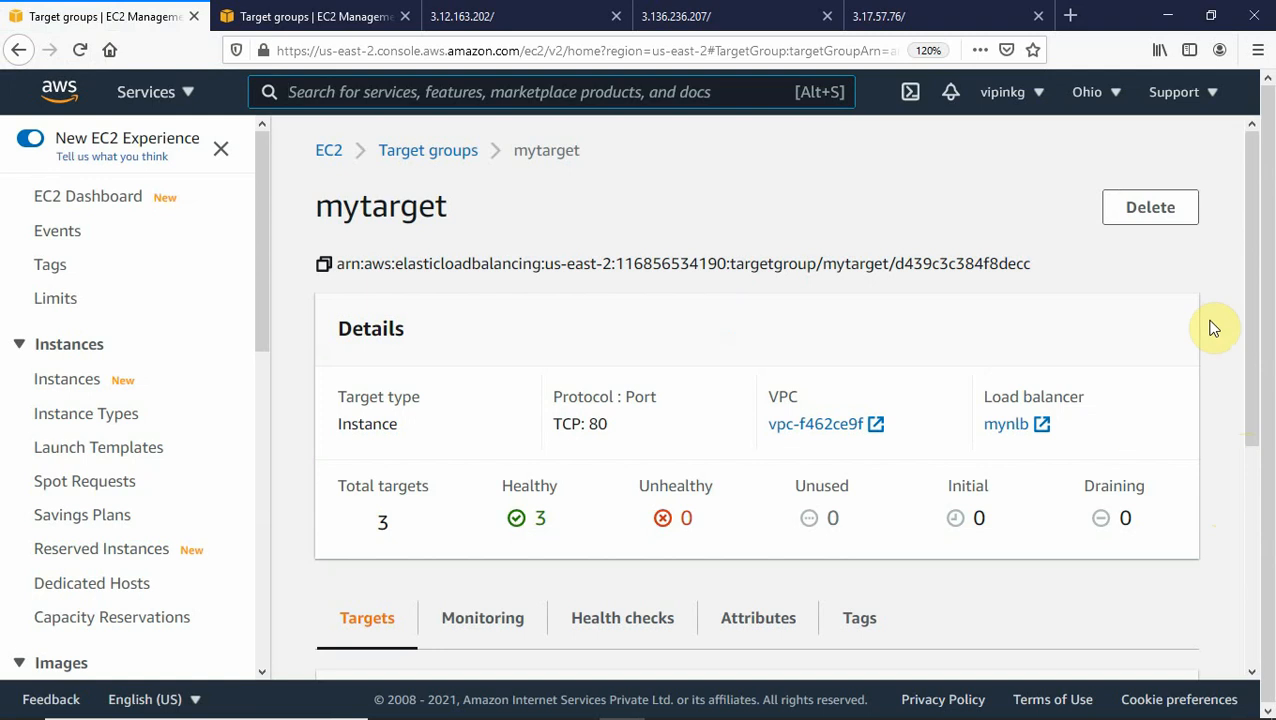
left_click_drag(1250, 325, 1268, 555)
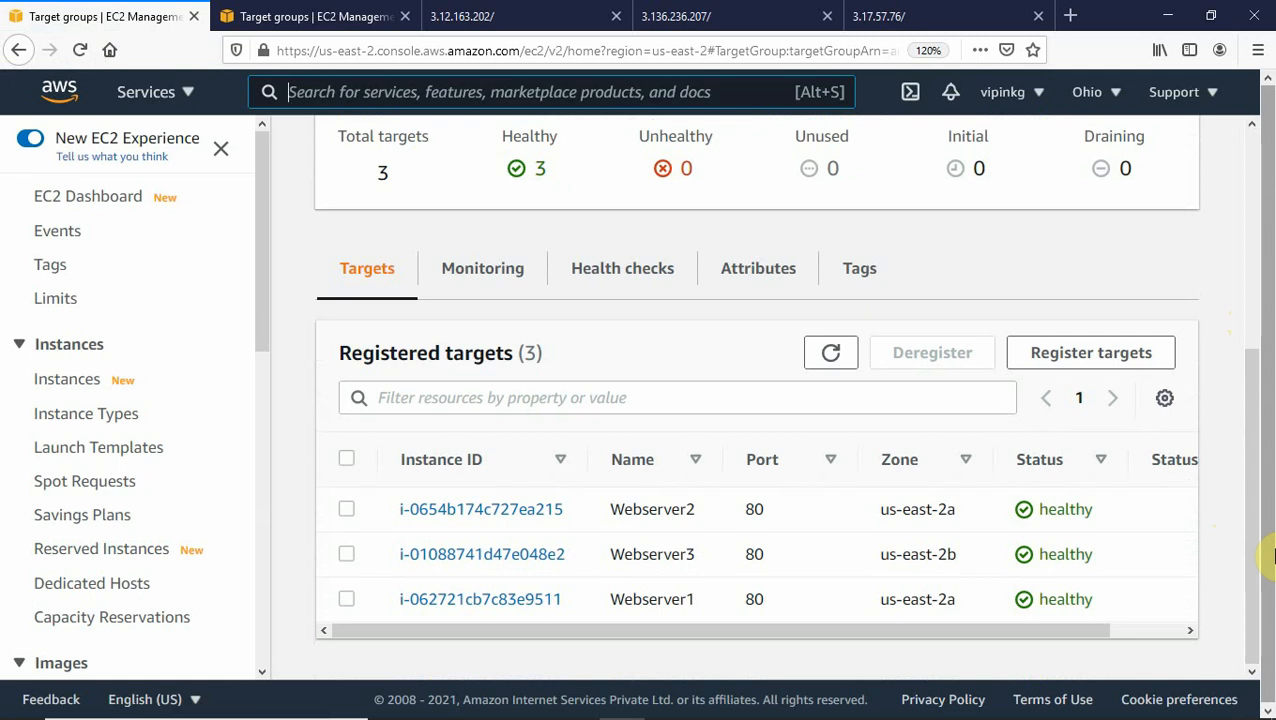
left_click_drag(1256, 561, 1233, 387)
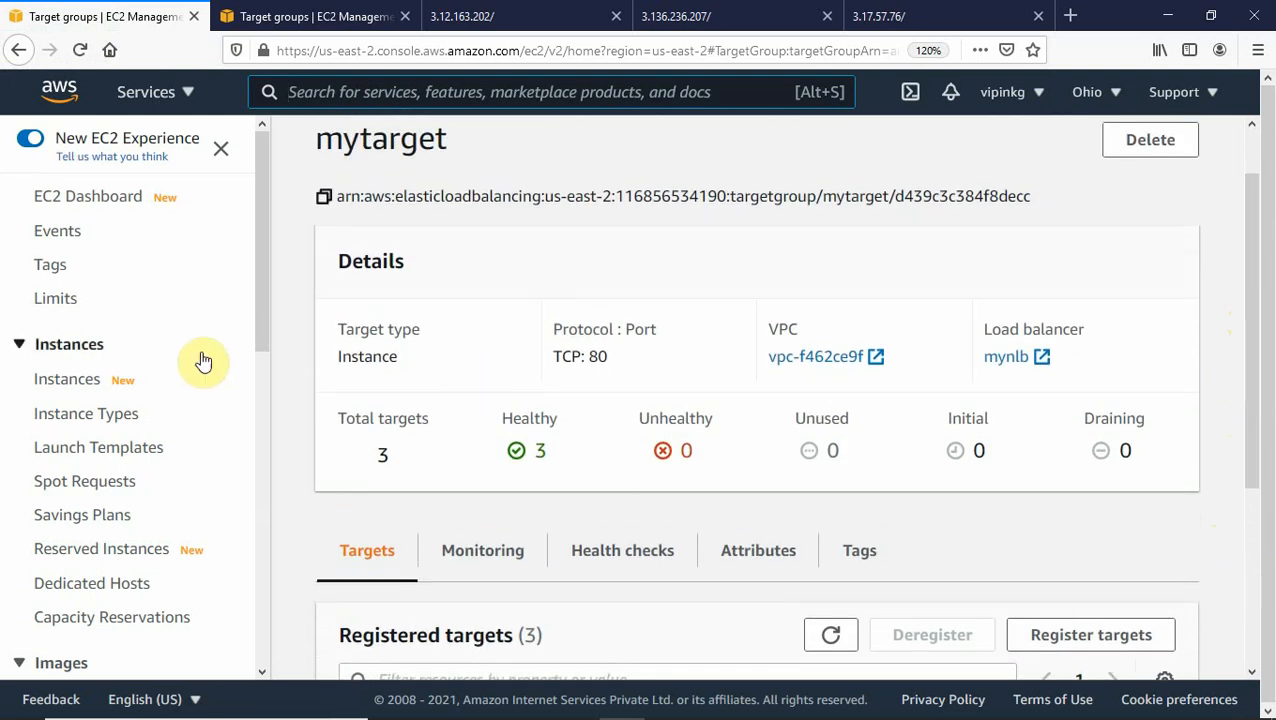
- Copy the DNS name of load balancer mynlb and open it in the second browser tab in place of the mytarget page
left_click_drag(257, 338, 270, 615)
left_click(128, 499)
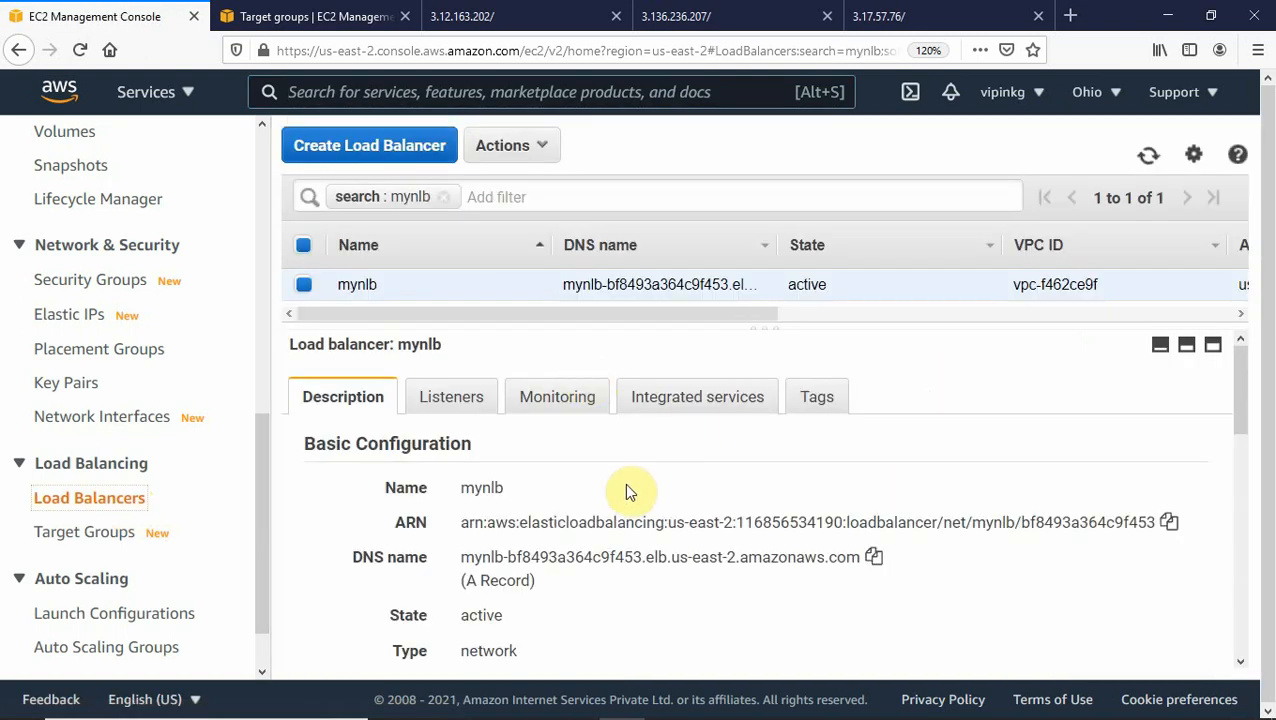
left_click(874, 558)
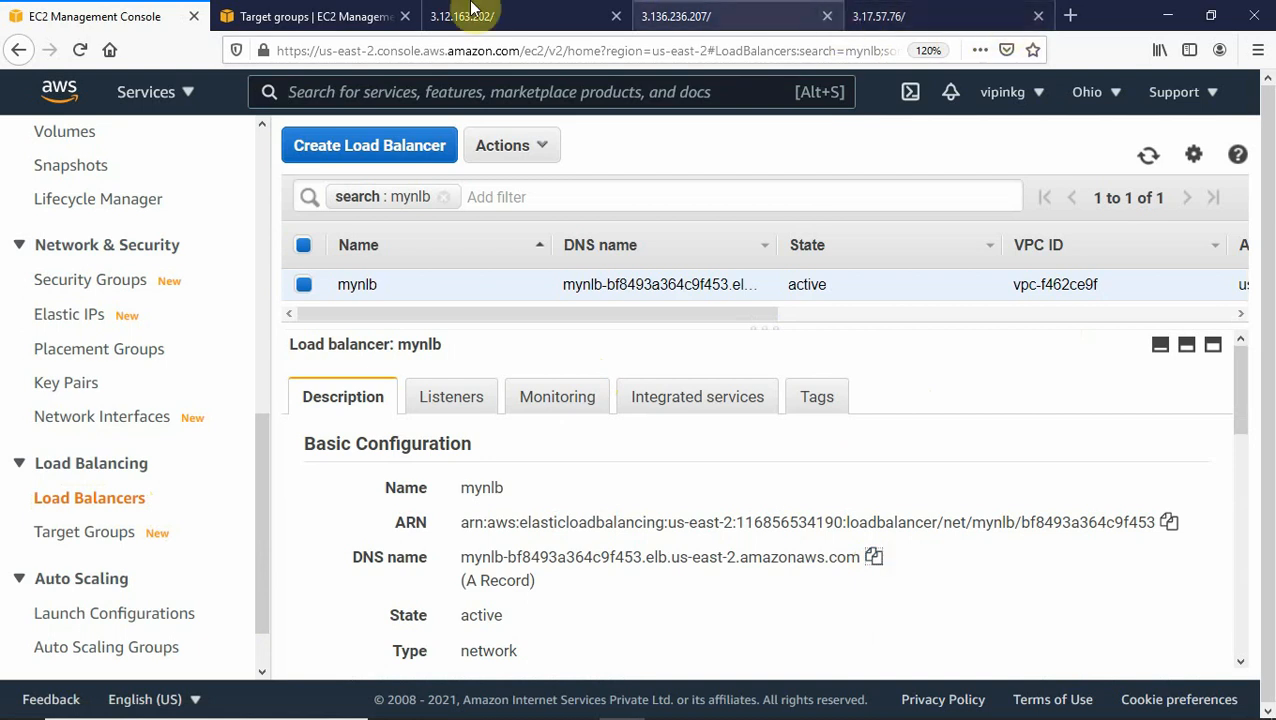
left_click(330, 17)
left_click(540, 48)
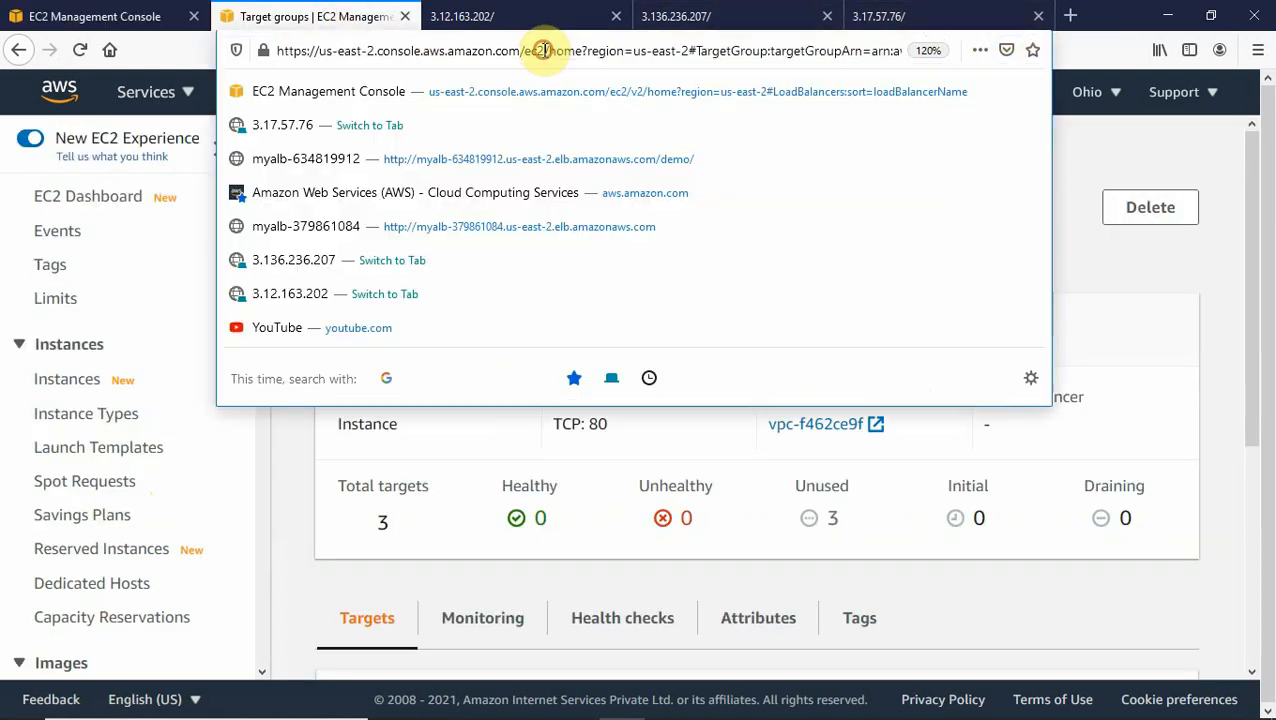
key("ctrl+v")
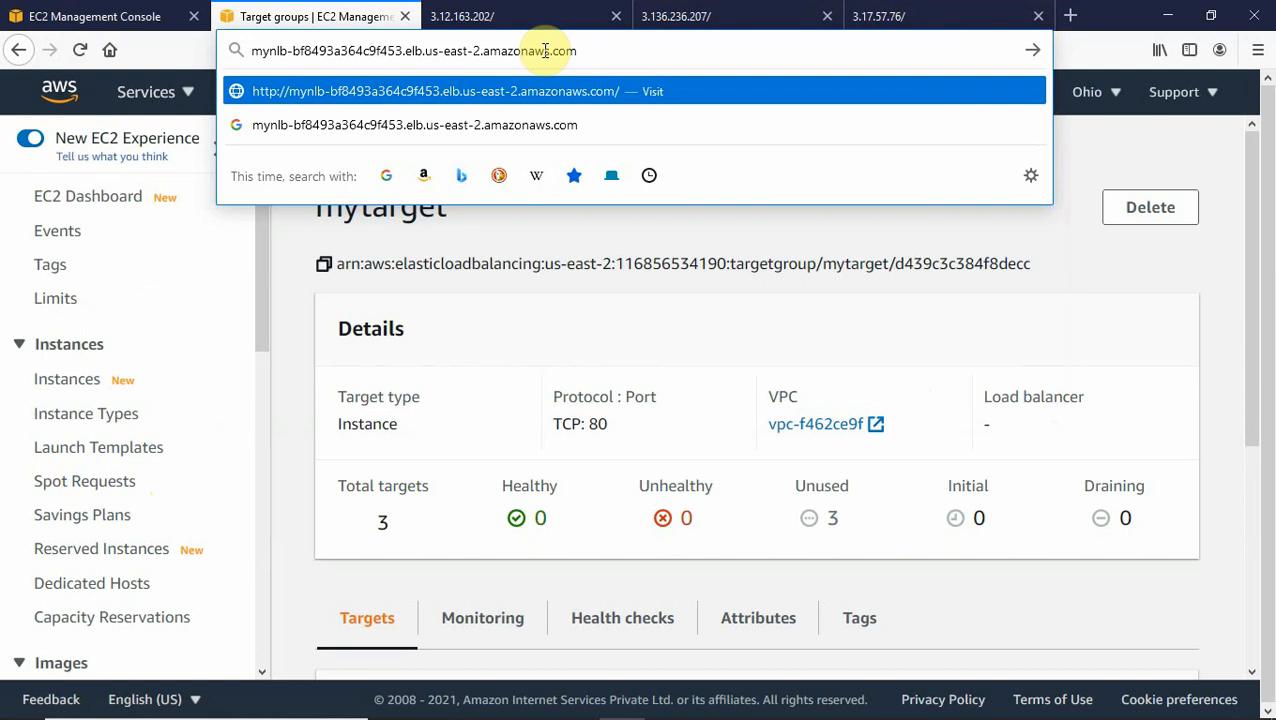
key("Return")
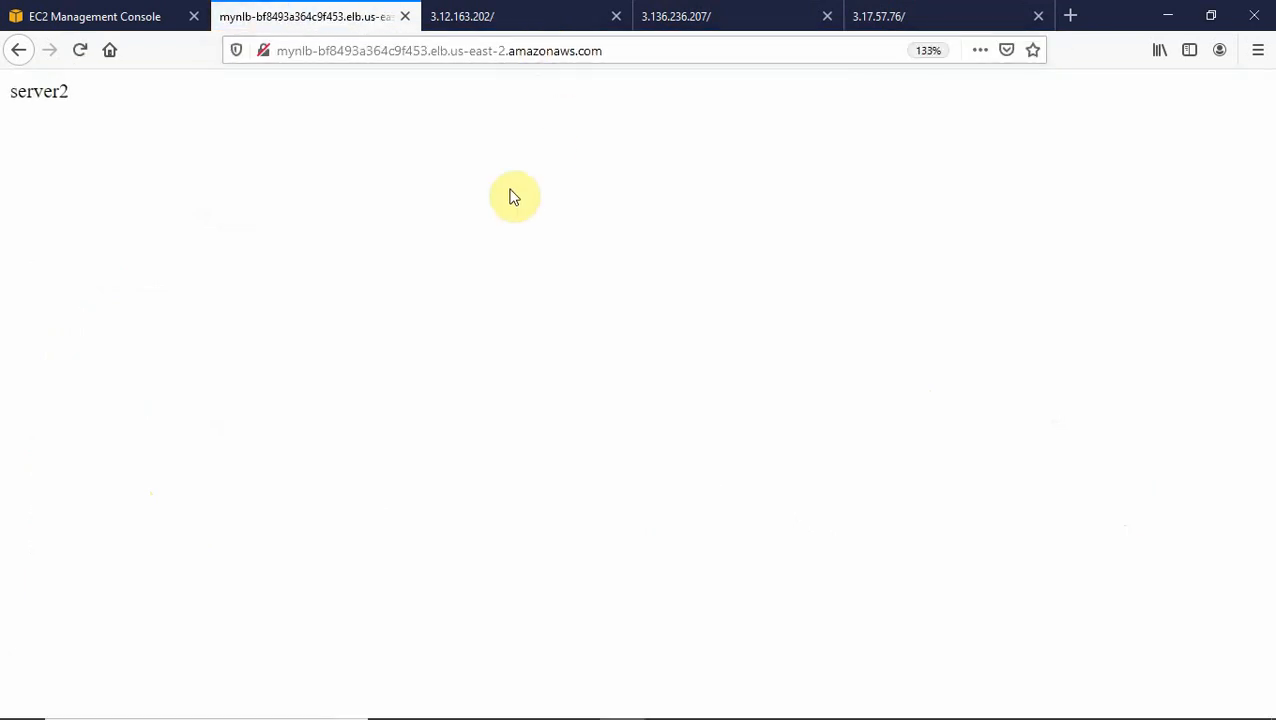
- Enlarge the mynlb web page to 240% and reload it several times to check which server responds
key("ctrl+plus")
key("ctrl+plus")
key("ctrl+plus")
key("ctrl+plus")
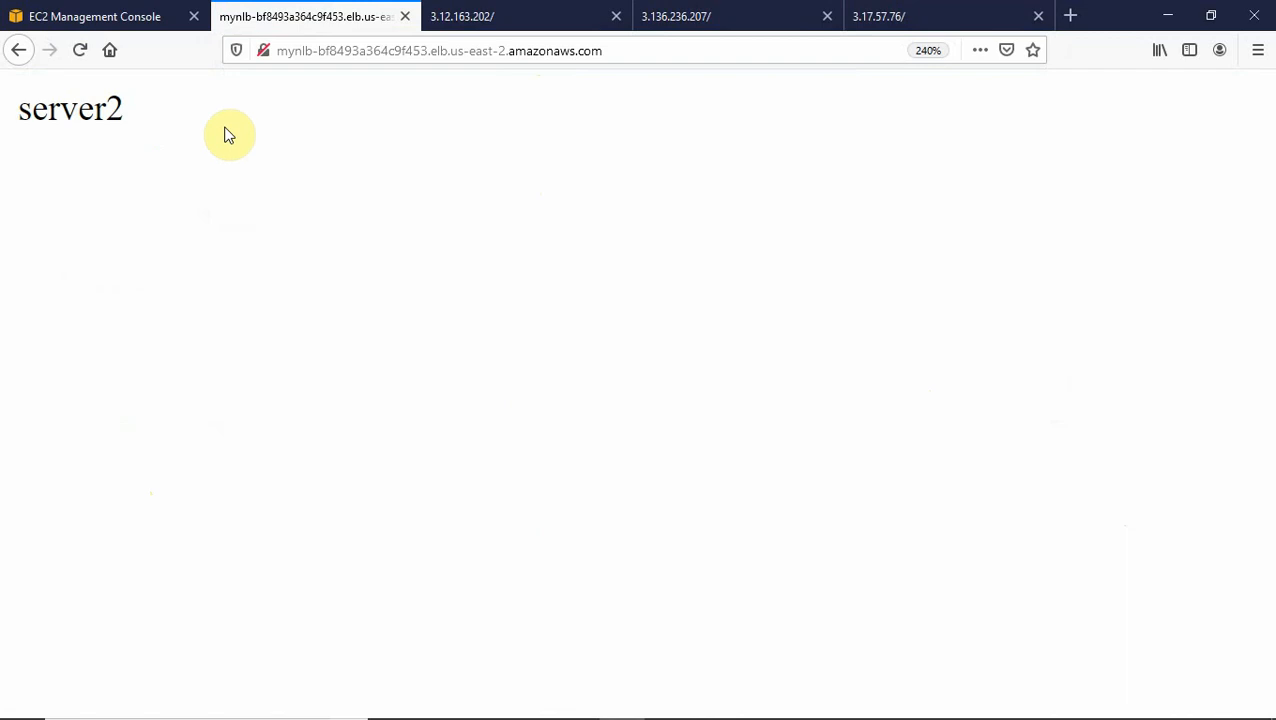
left_click(77, 51)
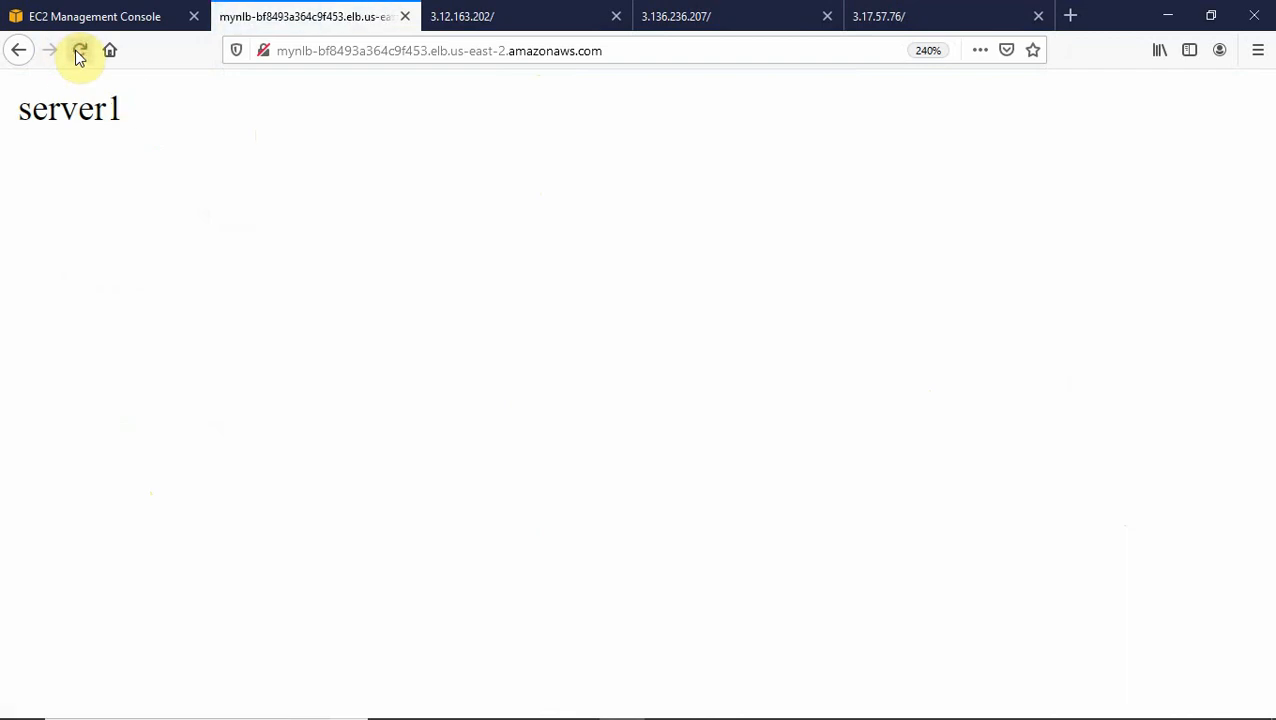
left_click(77, 54)
left_click(77, 52)
left_click(77, 52)
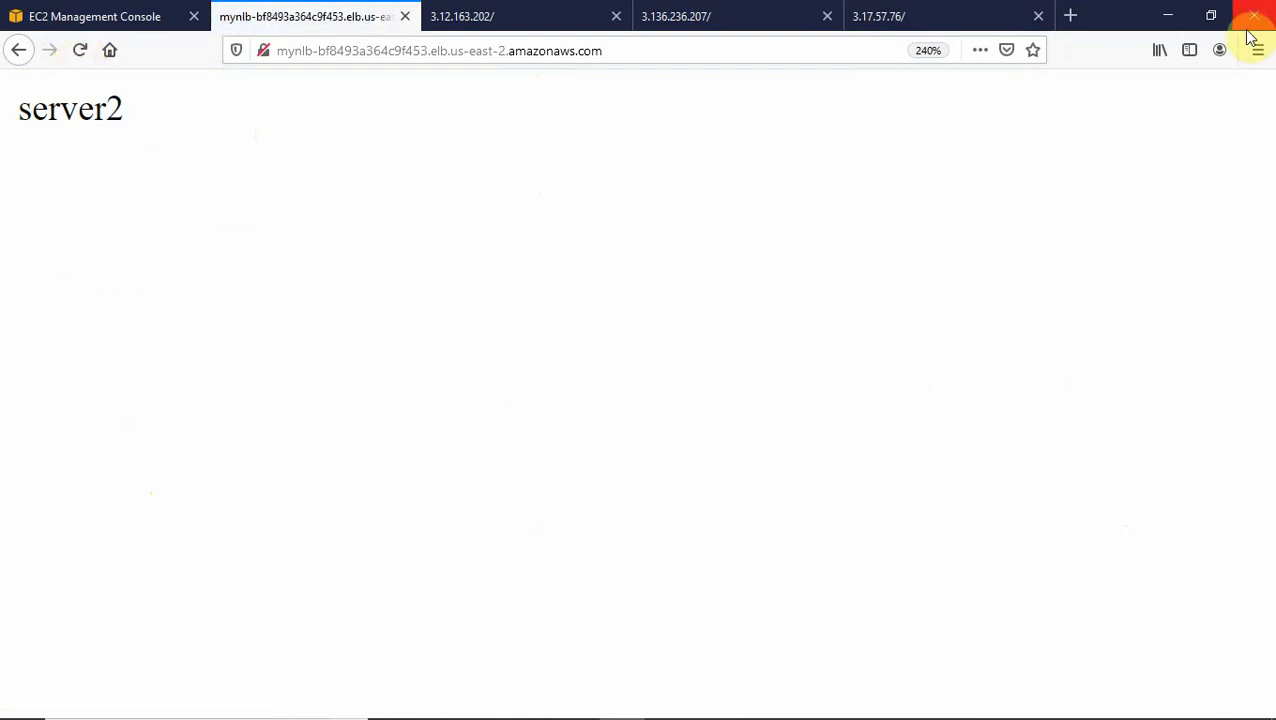
- Copy the mynlb web address and load it in a new private browser window
left_click(632, 52)
key("ctrl+c")
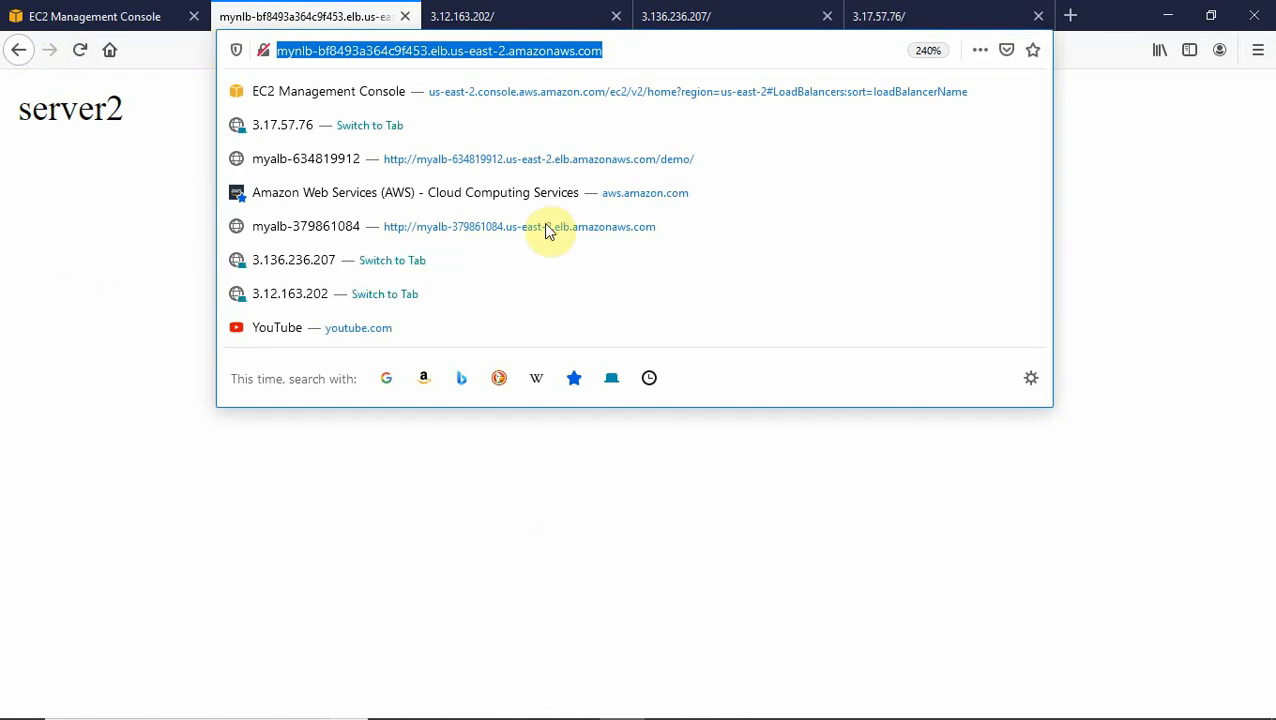
left_click(1257, 52)
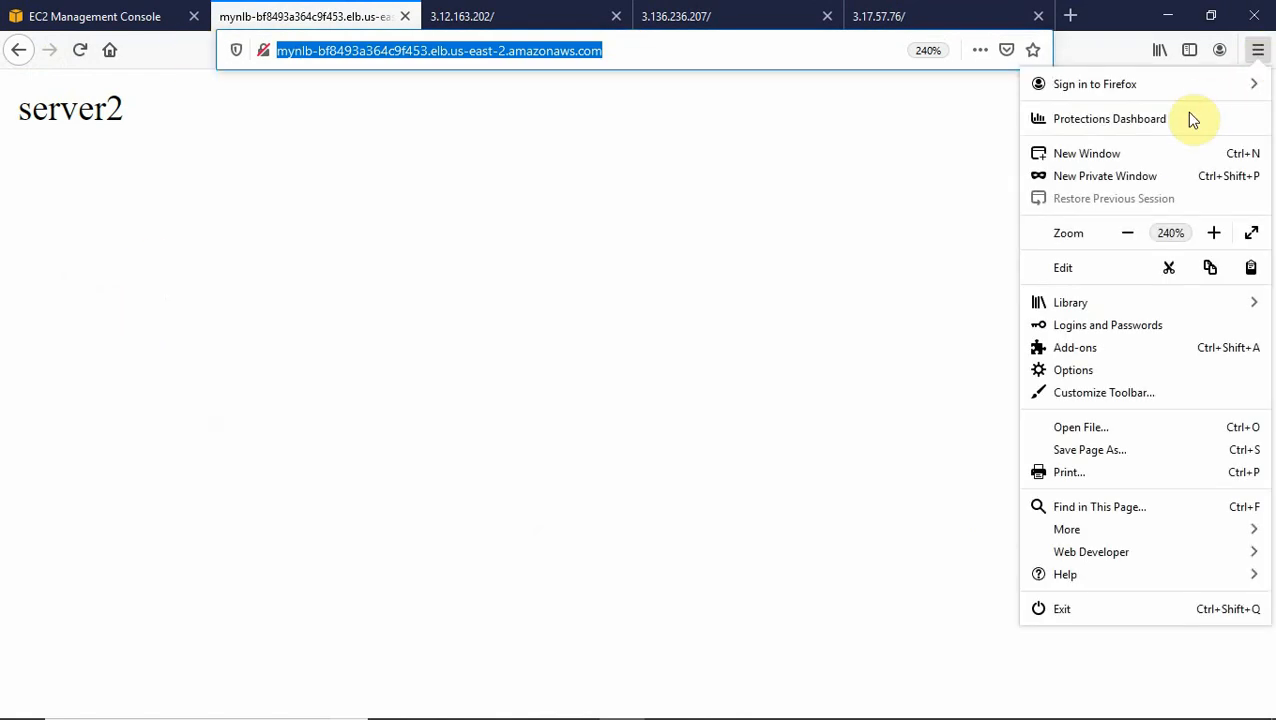
left_click(1100, 177)
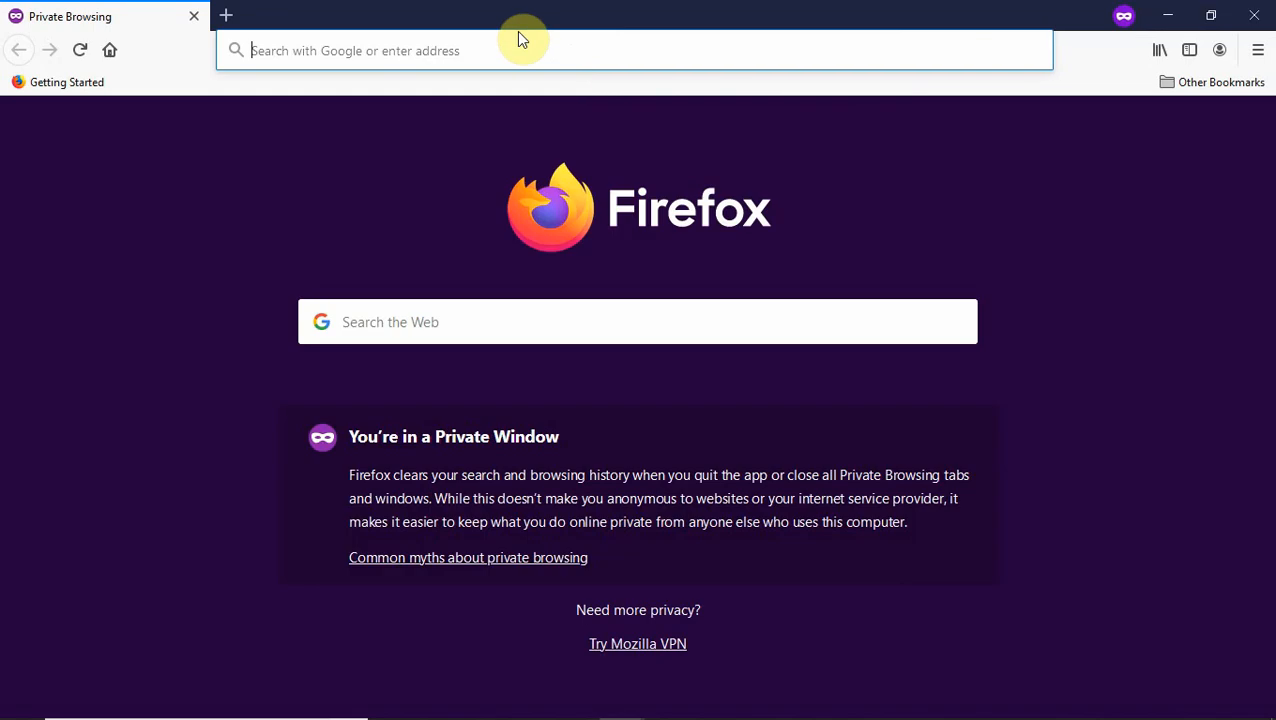
left_click(511, 52)
key("ctrl+v")
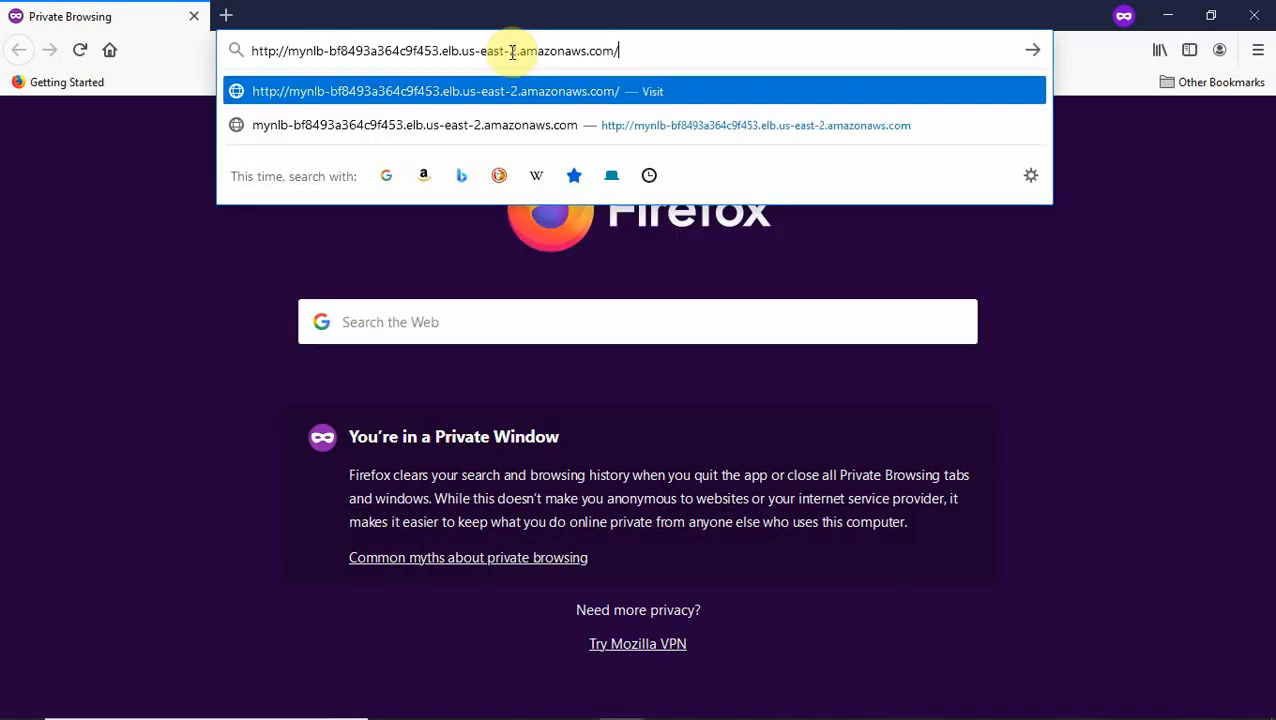
key("Return")
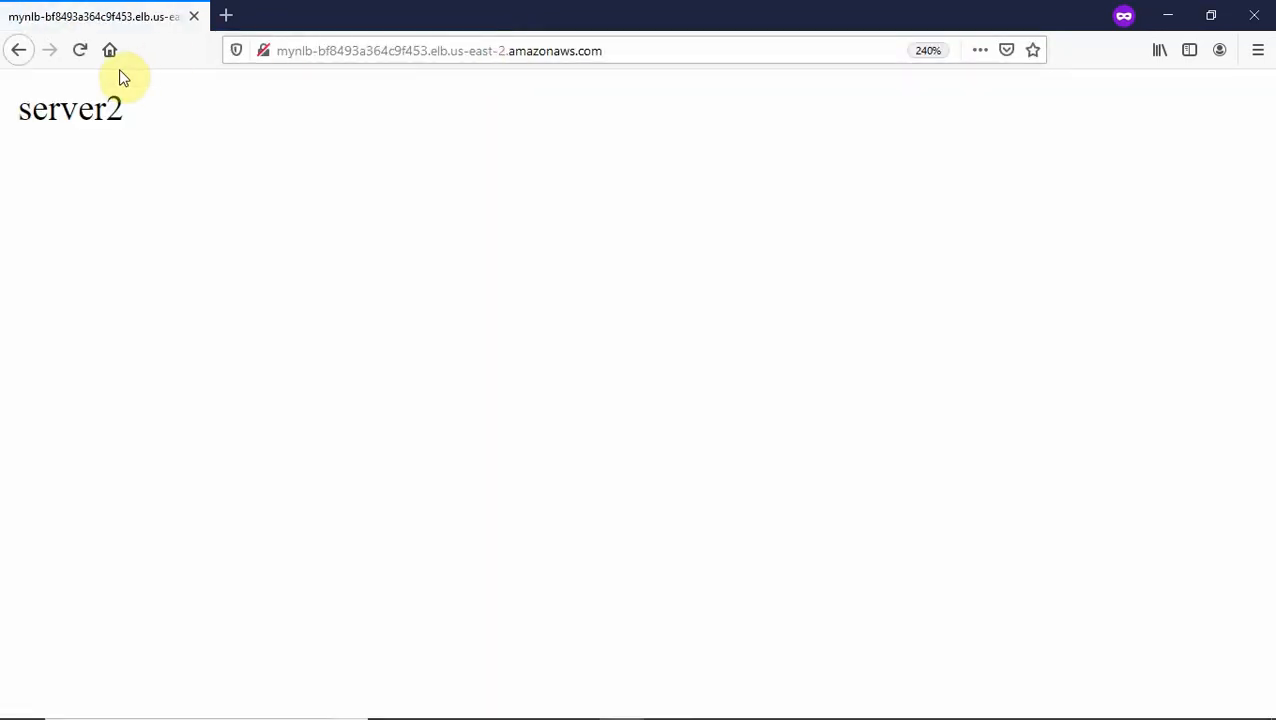
- Reload the mynlb page in the private window several times to check which server responds
left_click(78, 53)
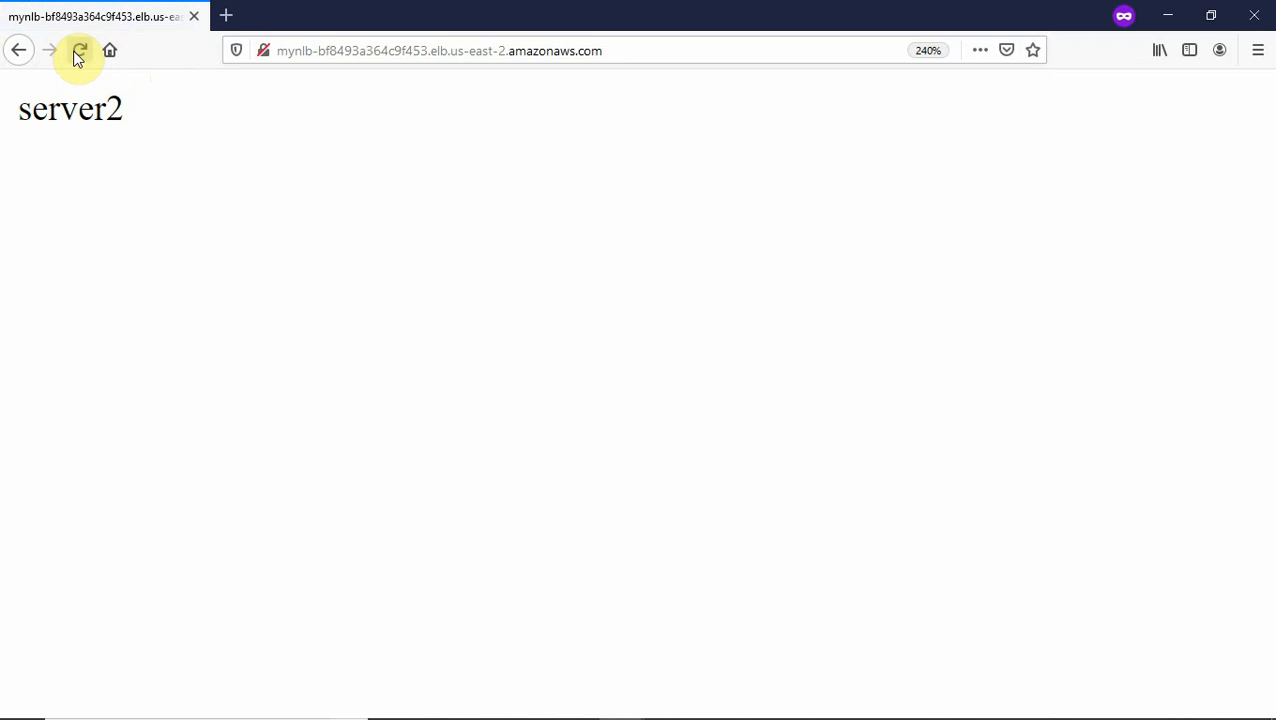
left_click(79, 57)
left_click(80, 55)
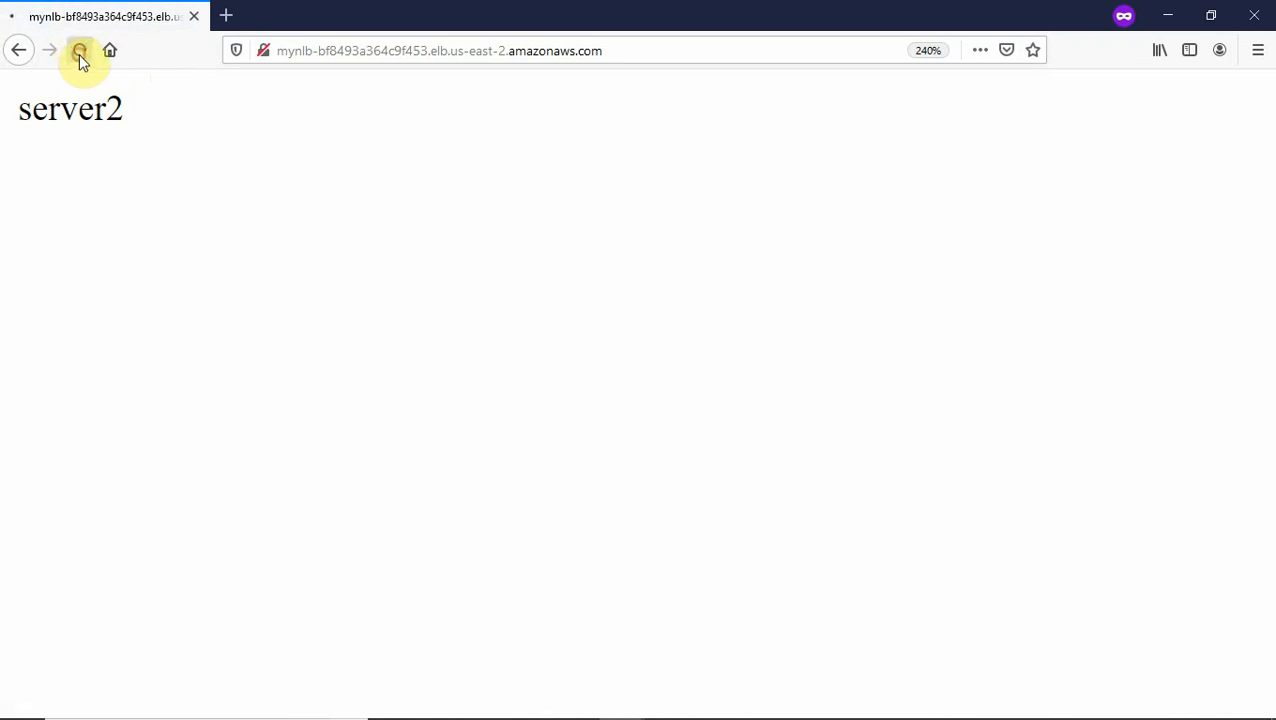
- Load the copied mynlb address in a second tab of the private window
left_click(225, 17)
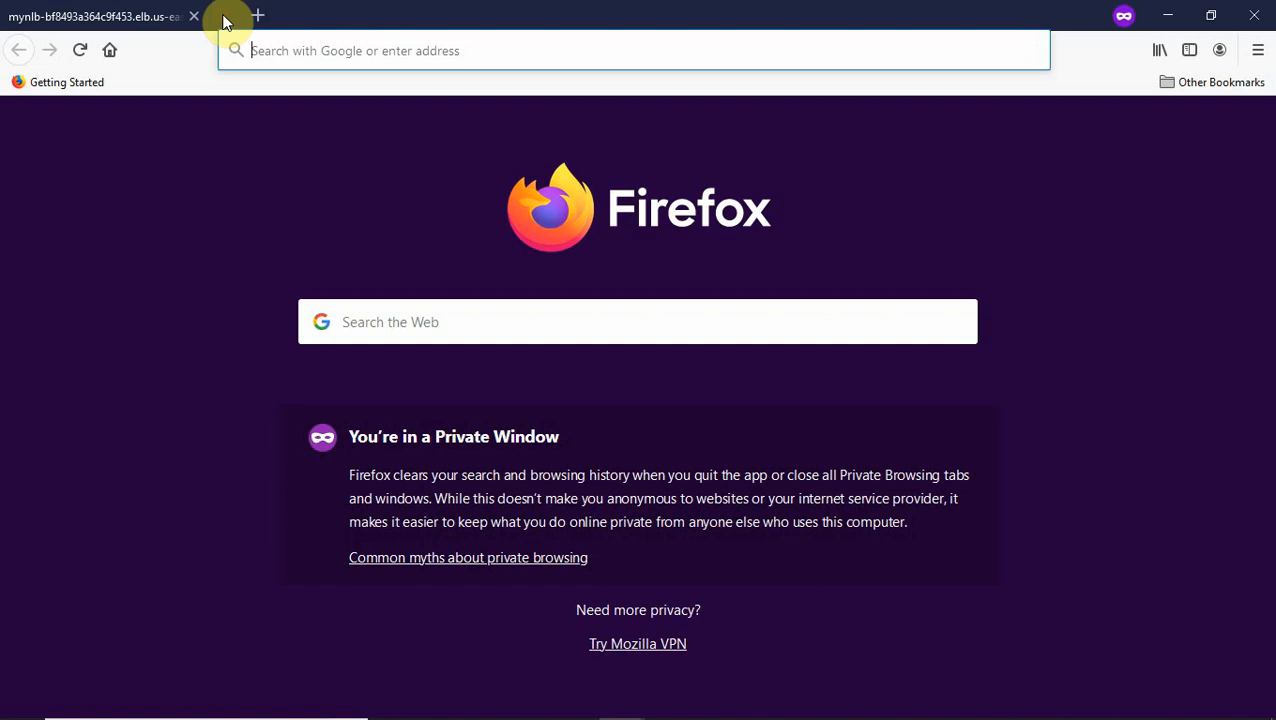
left_click(320, 52)
key("ctrl+v")
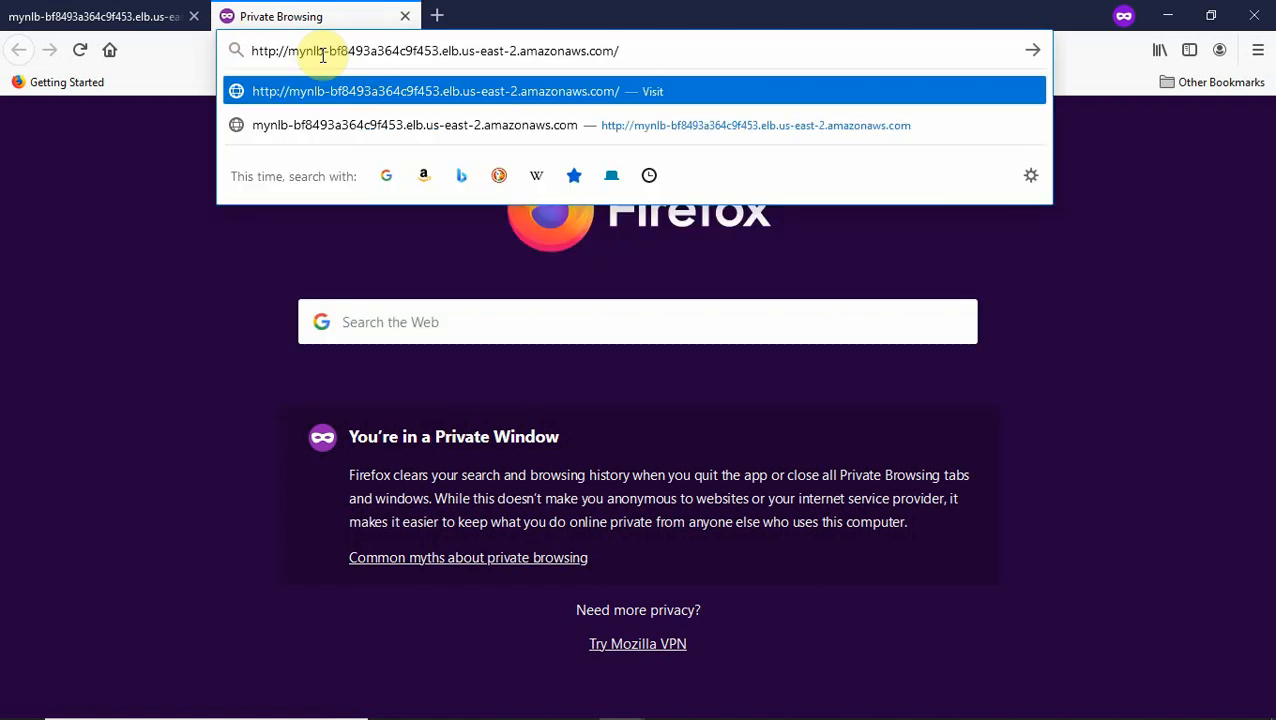
key("Return")
- Reload the second private tab repeatedly to compare server responses with the first tab, and minimize the private window
left_click(80, 50)
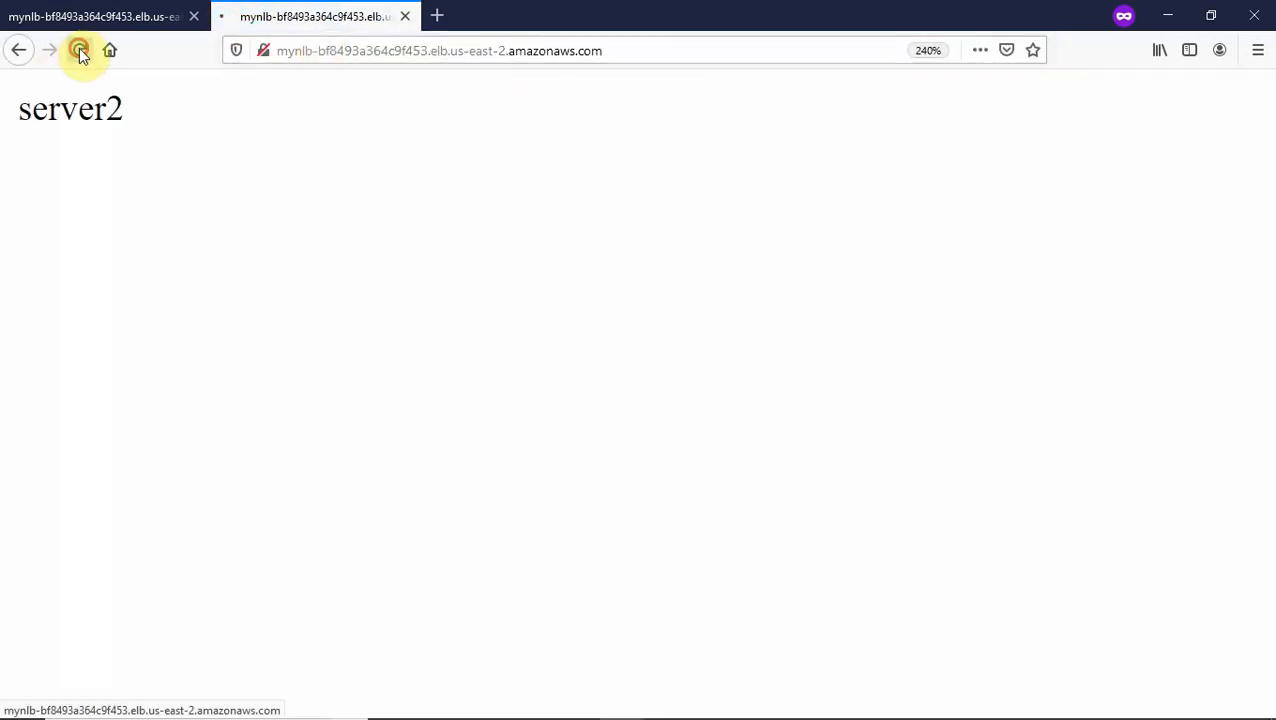
left_click(80, 50)
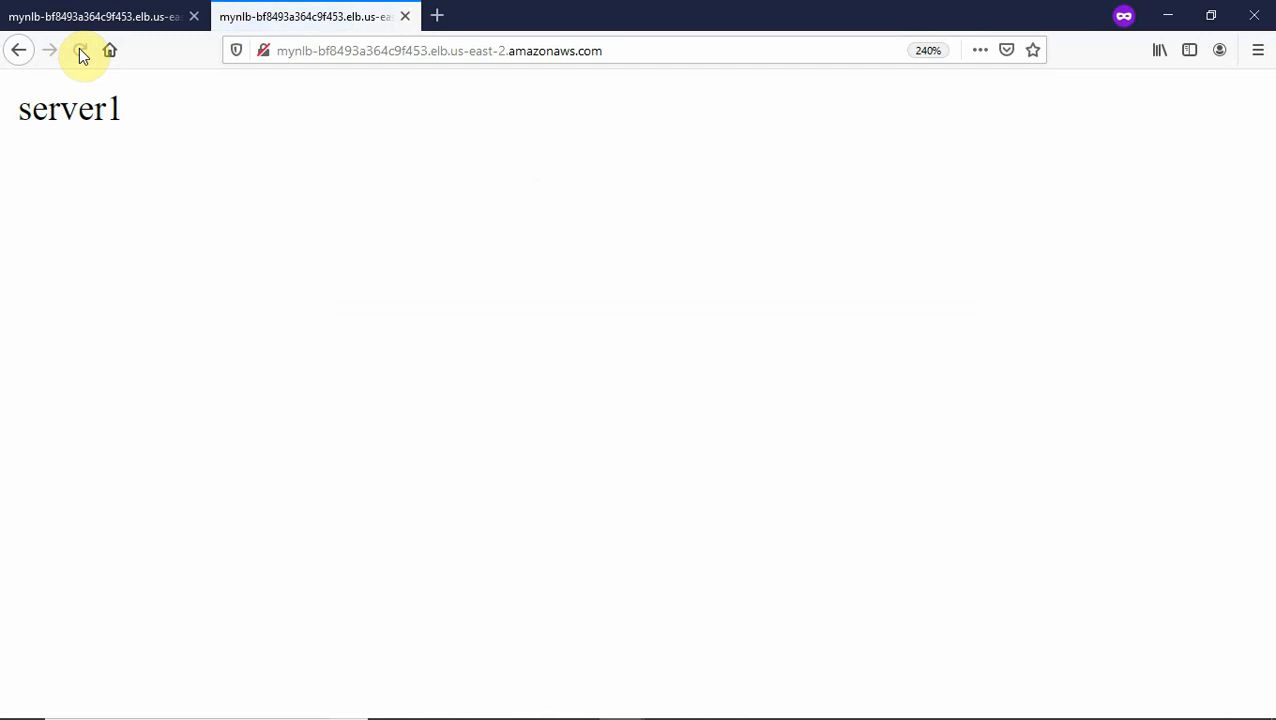
left_click(80, 50)
left_click(80, 50)
left_click(80, 50)
left_click(80, 50)
left_click(108, 18)
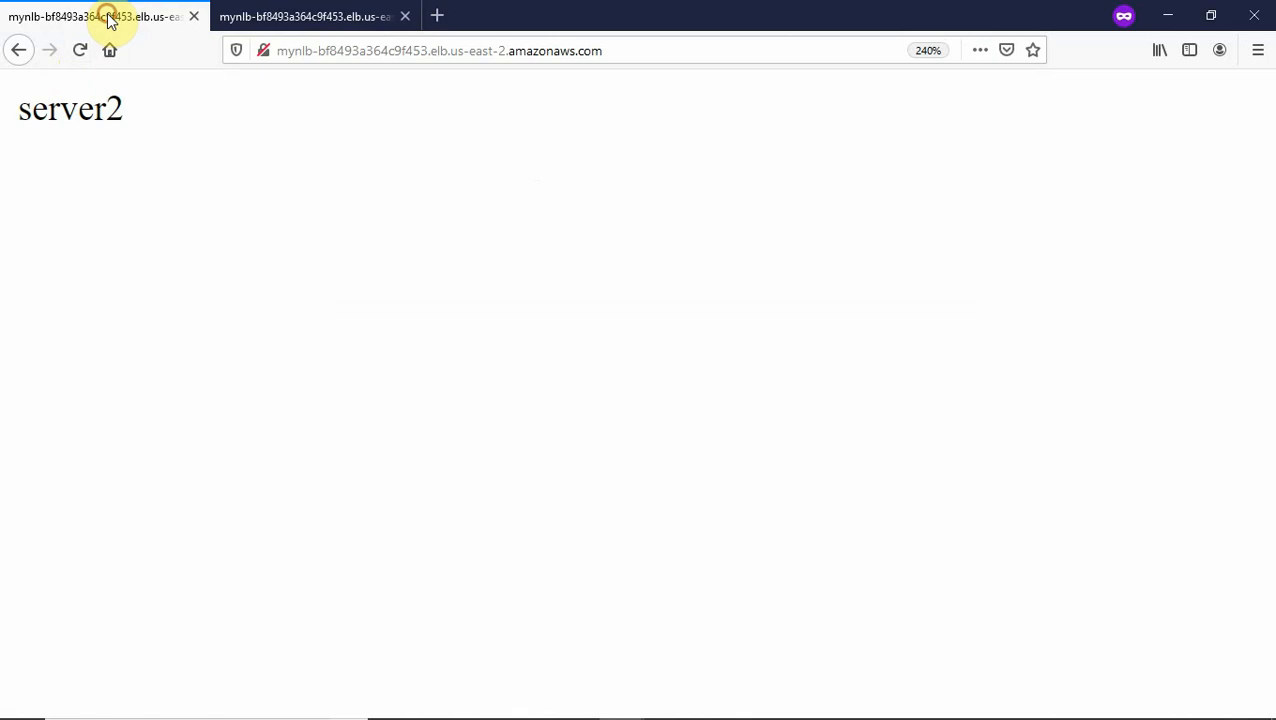
left_click(1172, 18)
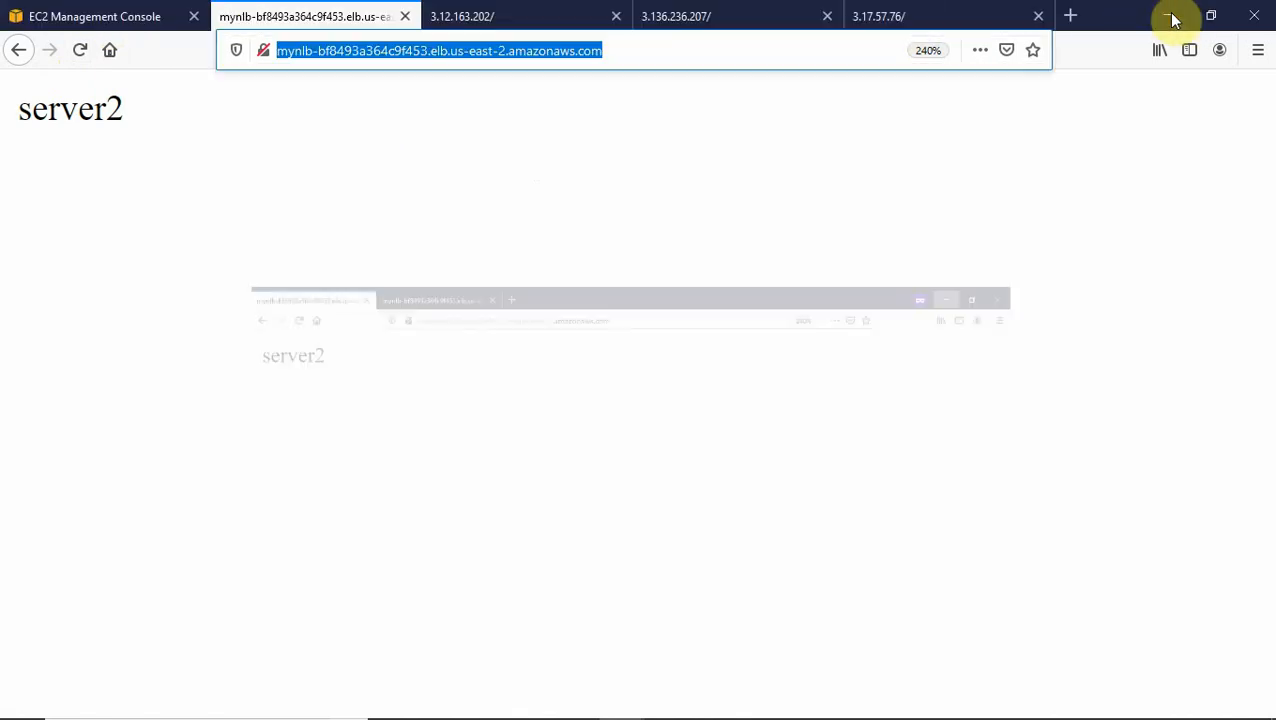
- Review mynlb's availability zones in the EC2 console and check the health of mytarget's registered targets
left_click(118, 20)
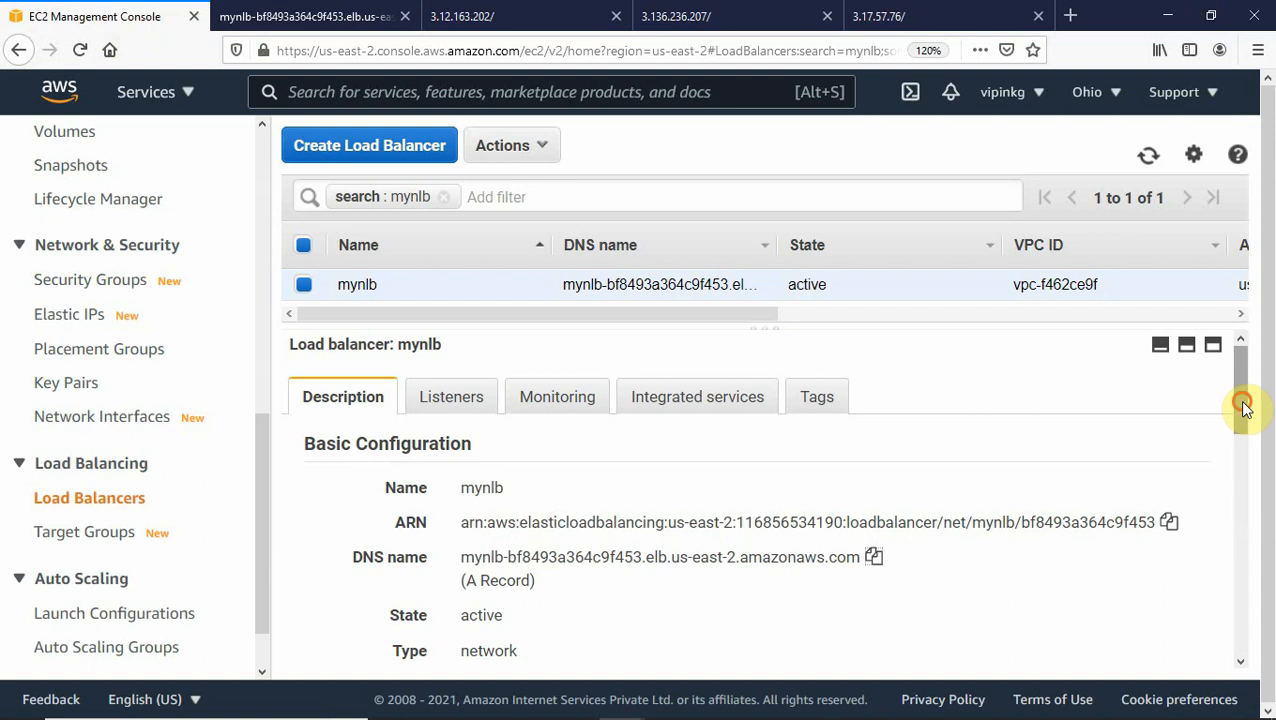
left_click_drag(1243, 405, 1230, 552)
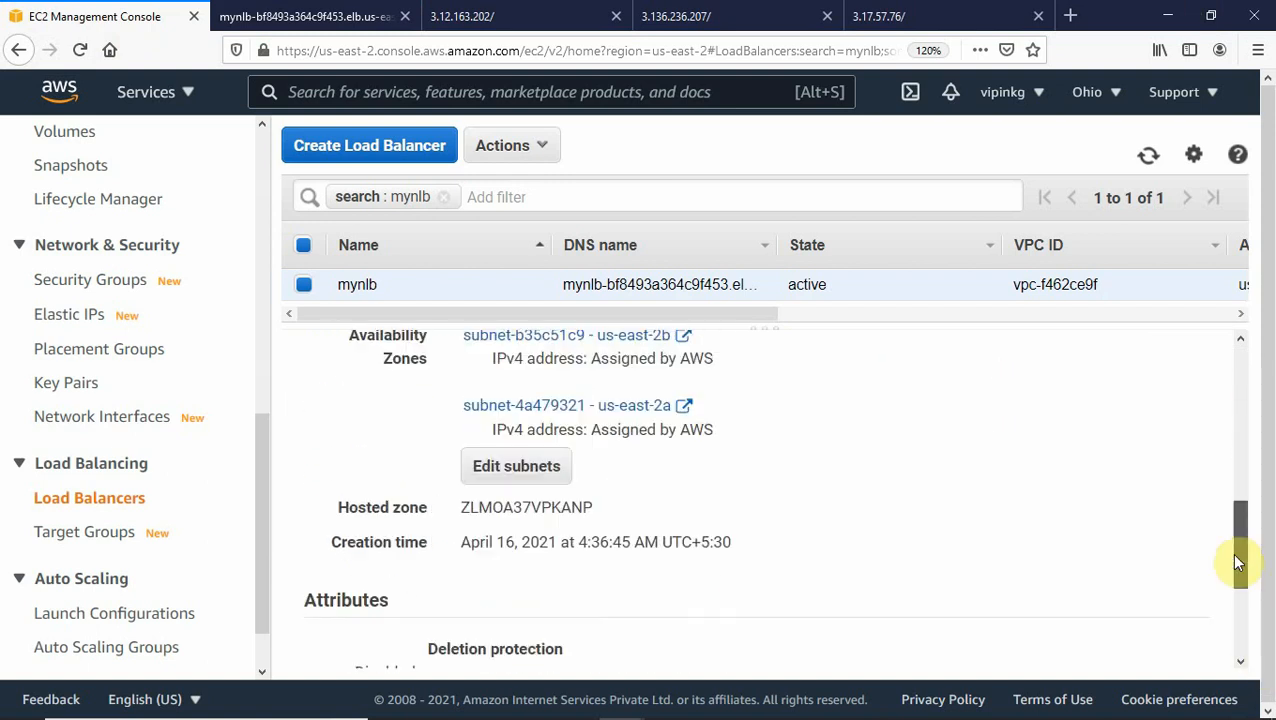
left_click(105, 537)
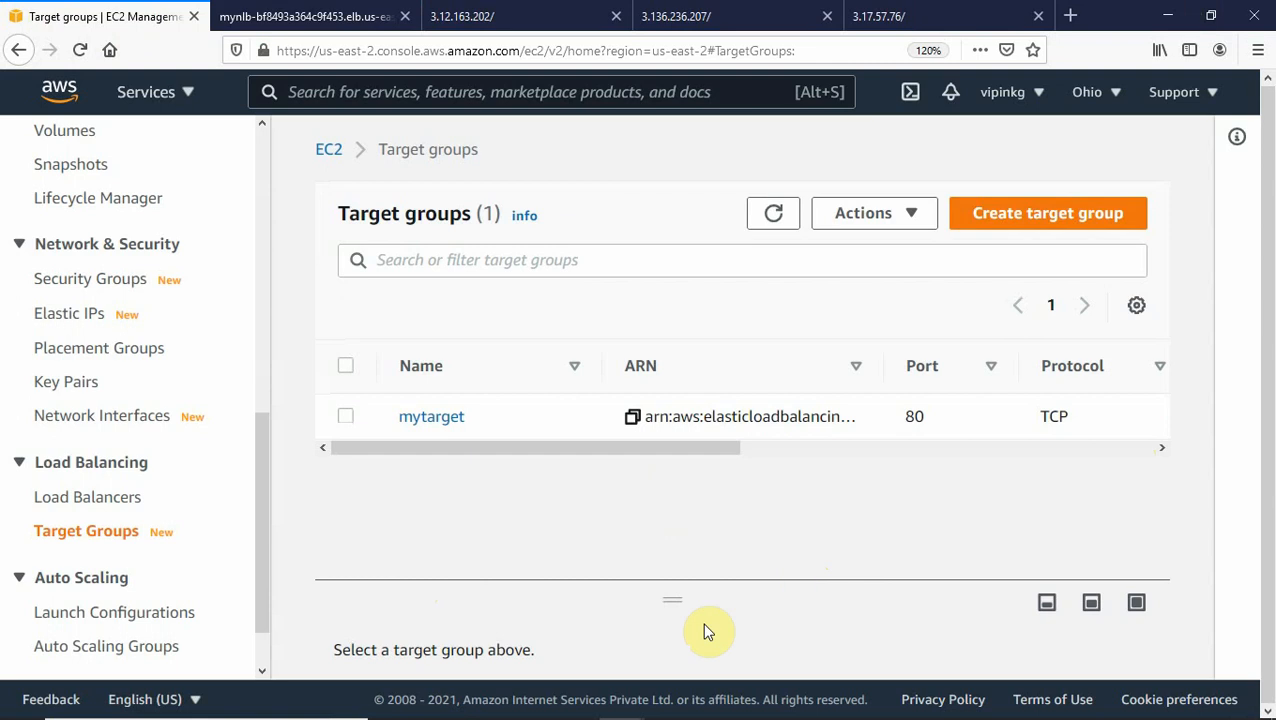
left_click_drag(680, 603, 705, 484)
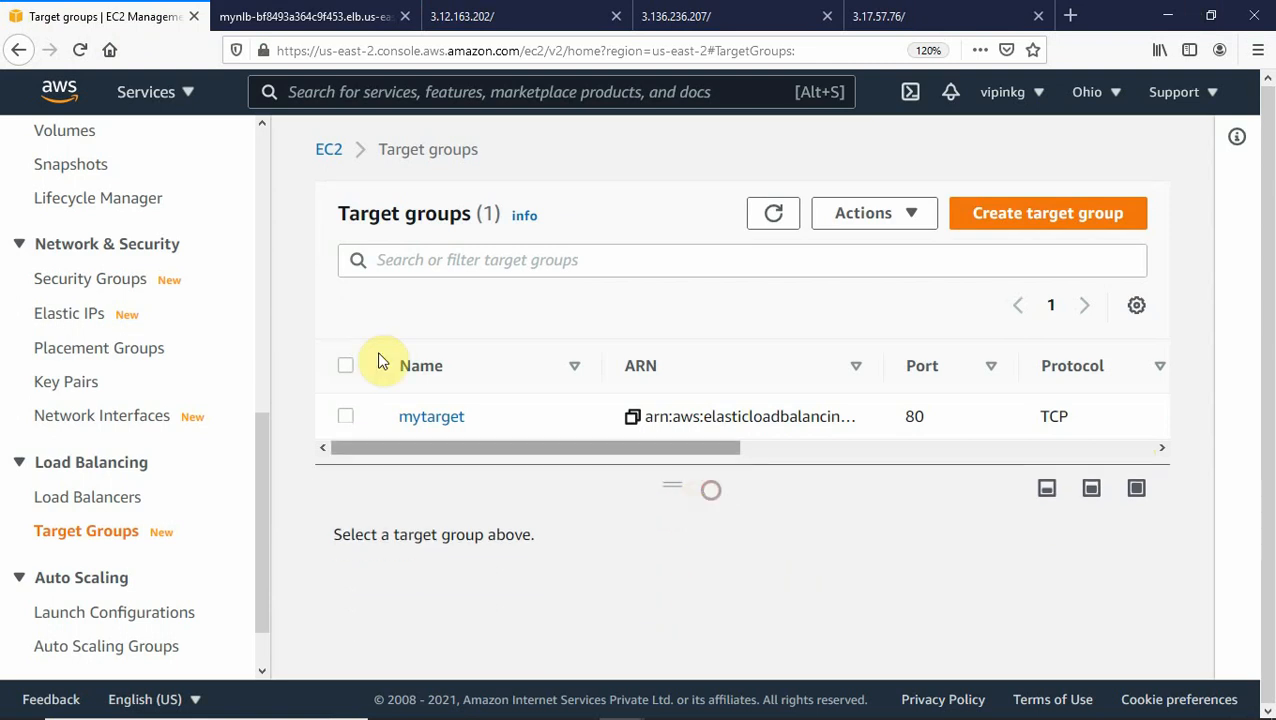
left_click(422, 418)
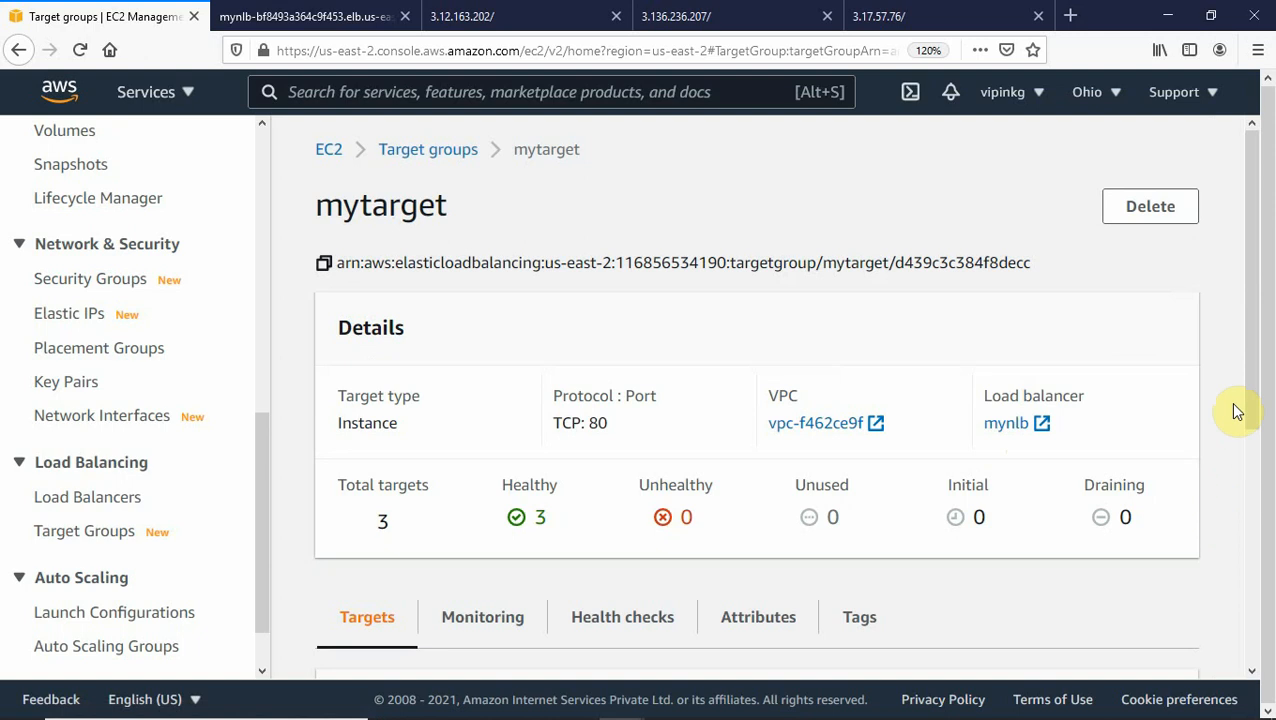
left_click_drag(1253, 398, 1262, 622)
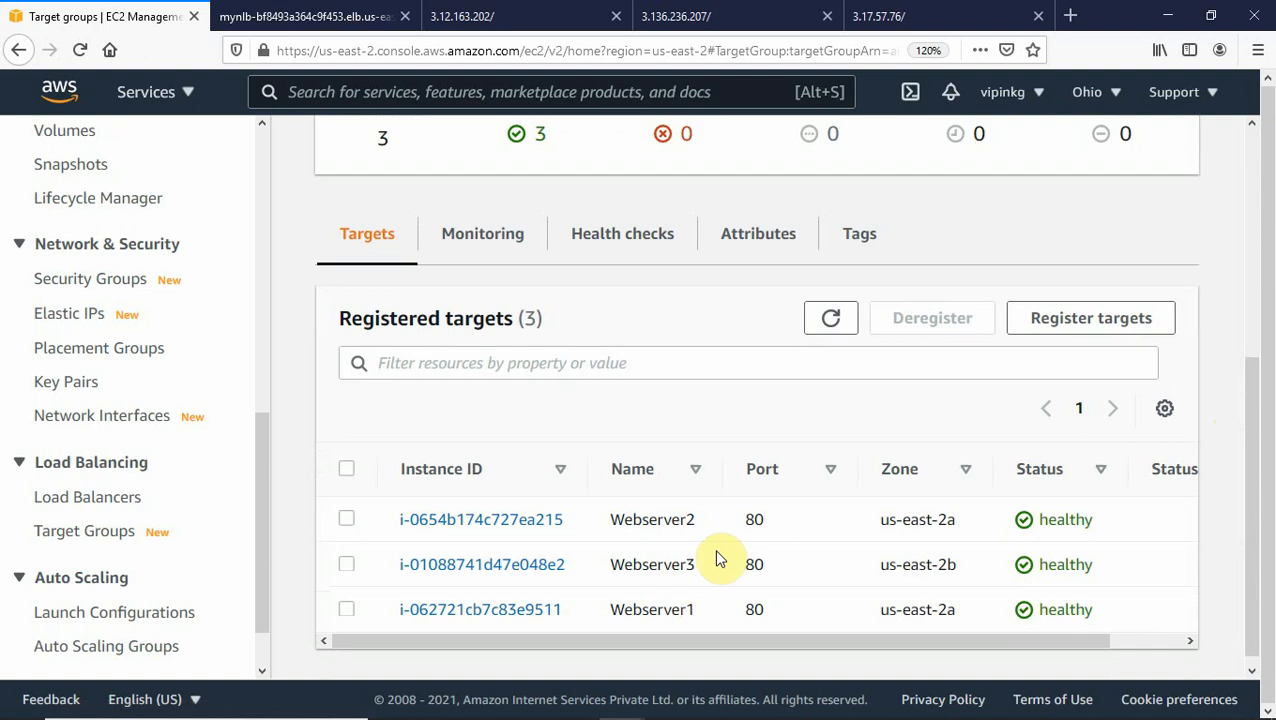
- Load the copied mynlb address in a new tab of the regular window and reload it several times to check which server responds
left_click(1066, 18)
left_click(545, 50)
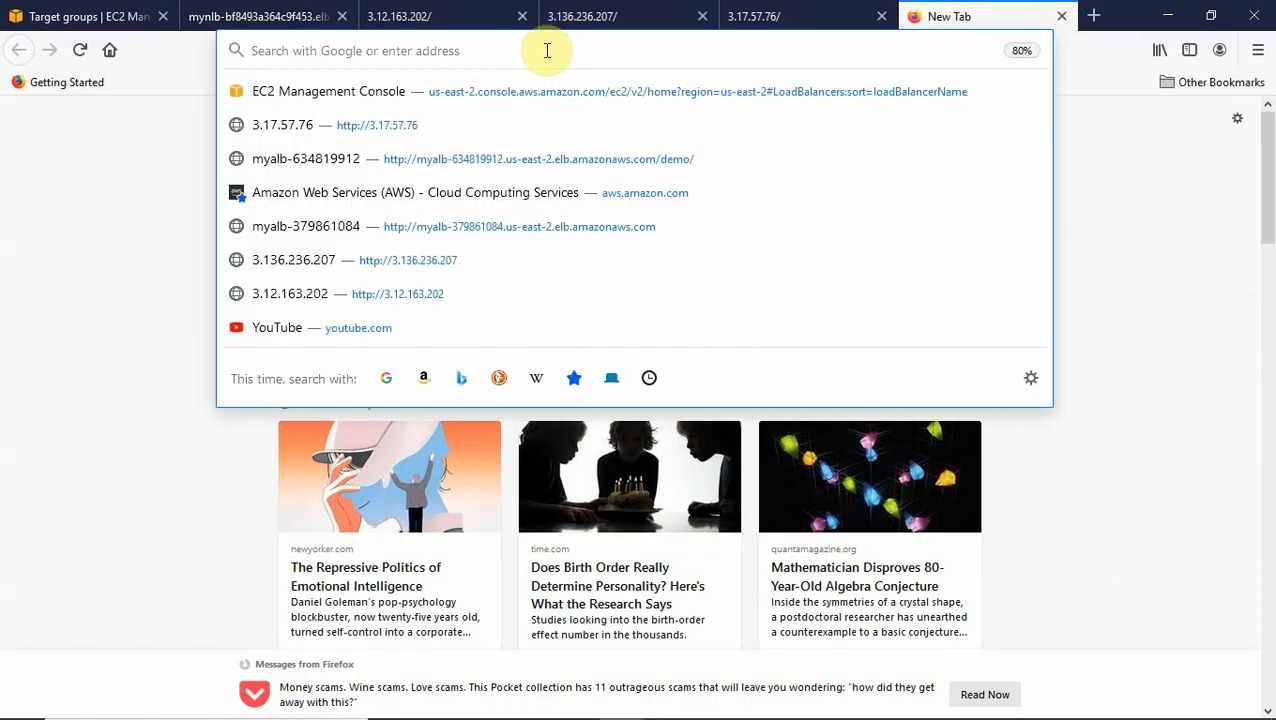
key("ctrl+v")
key("Return")
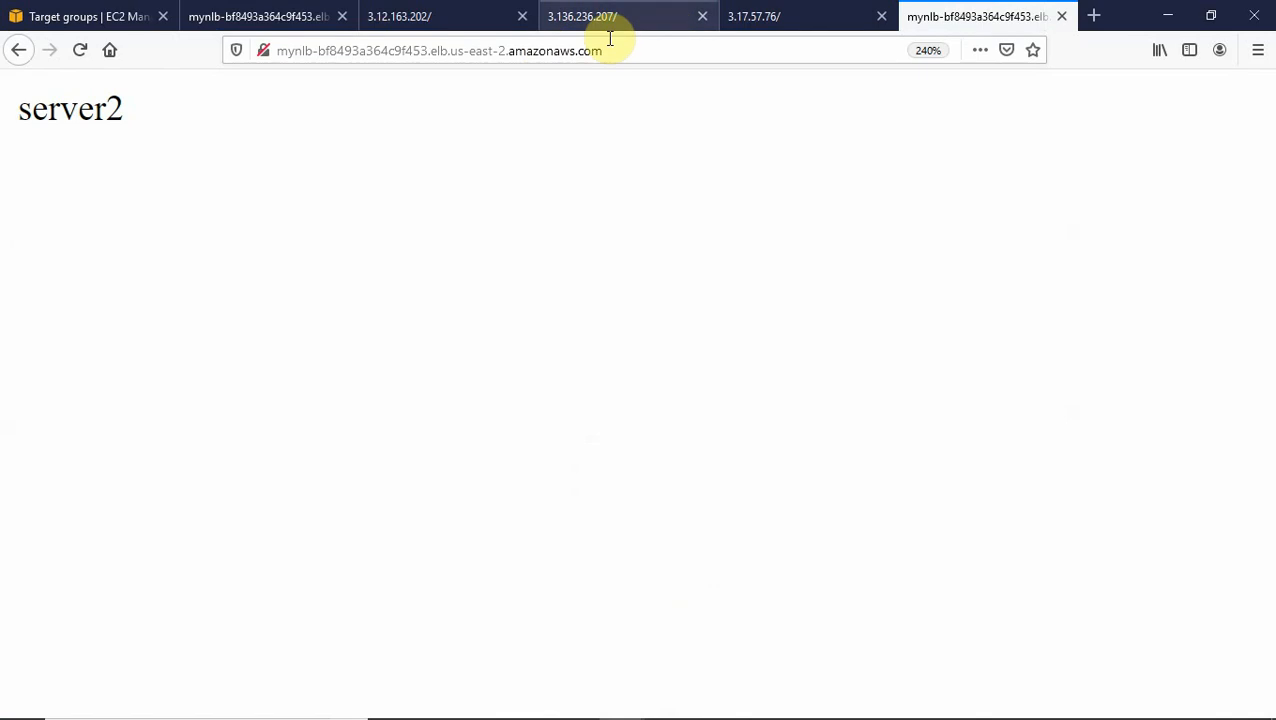
left_click(79, 56)
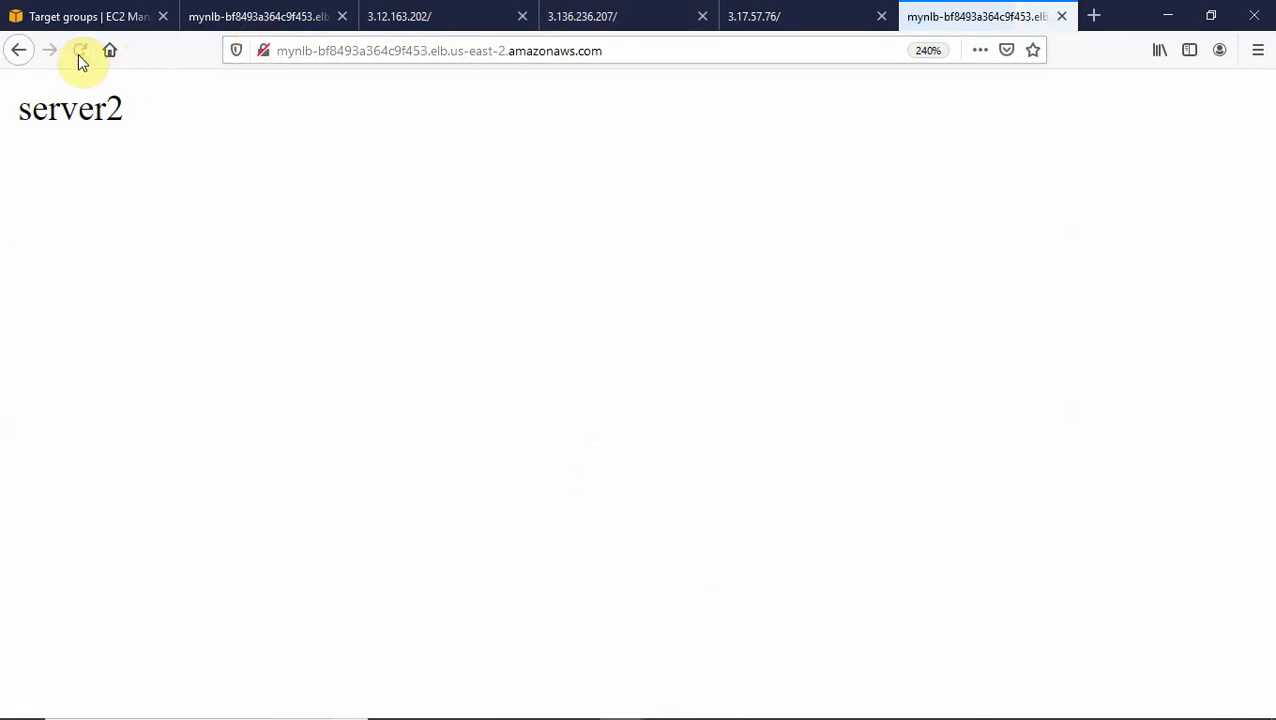
left_click(79, 56)
left_click(79, 56)
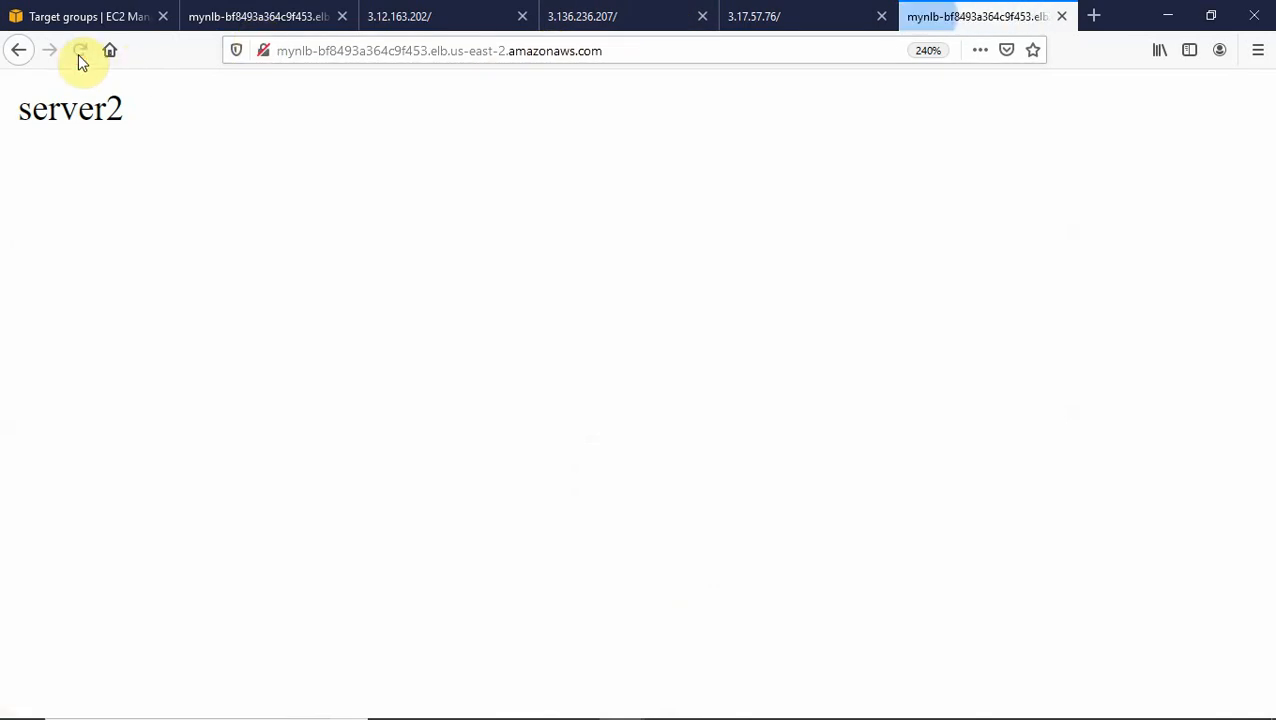
left_click(79, 56)
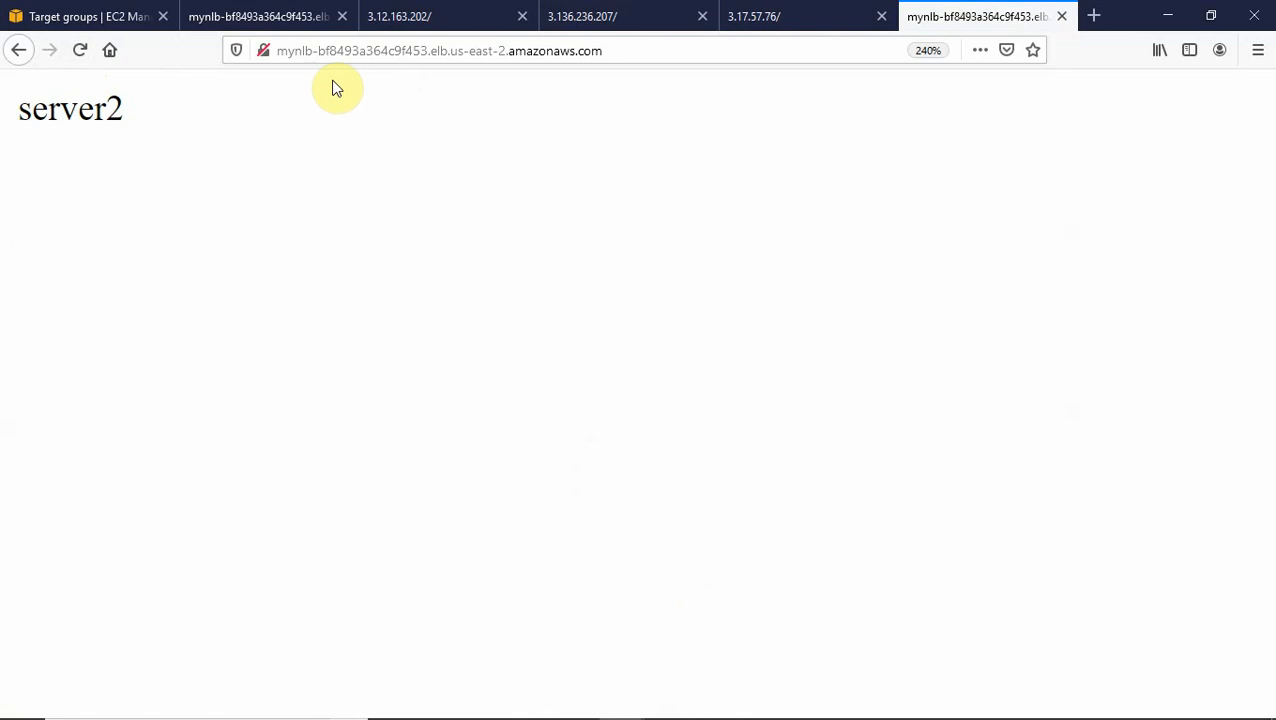
left_click(1256, 52)
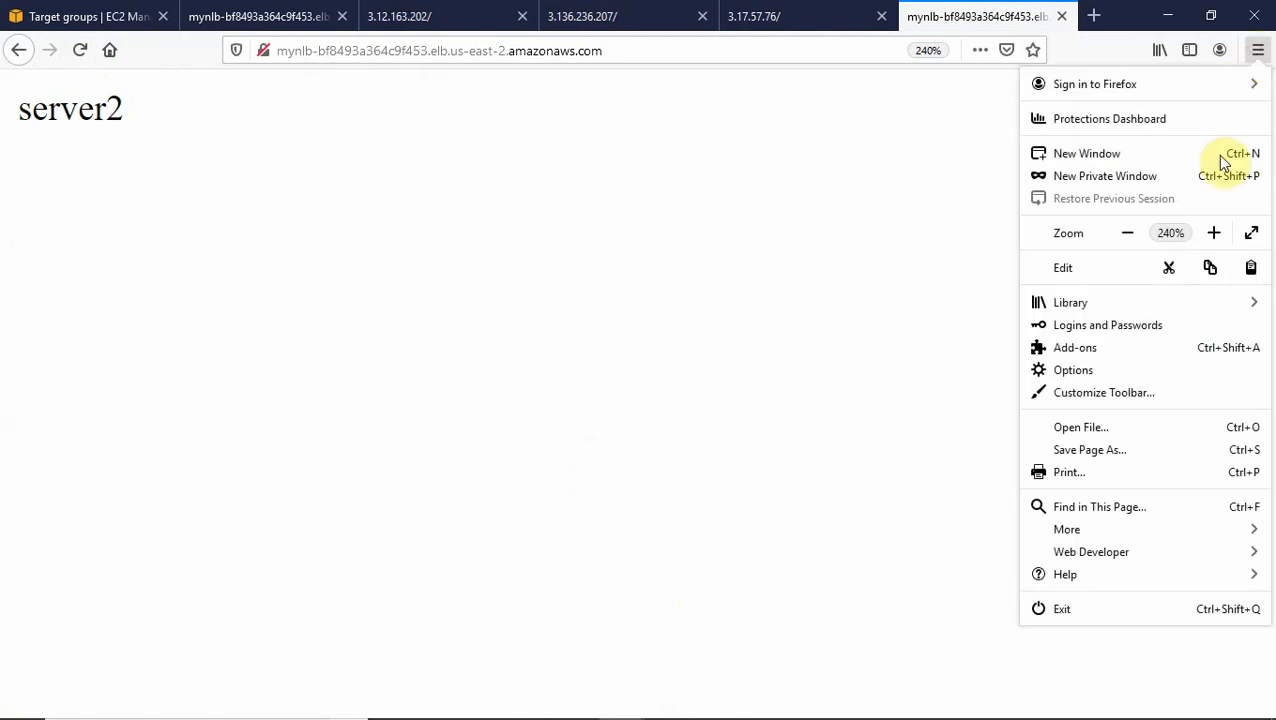
left_click(1120, 176)
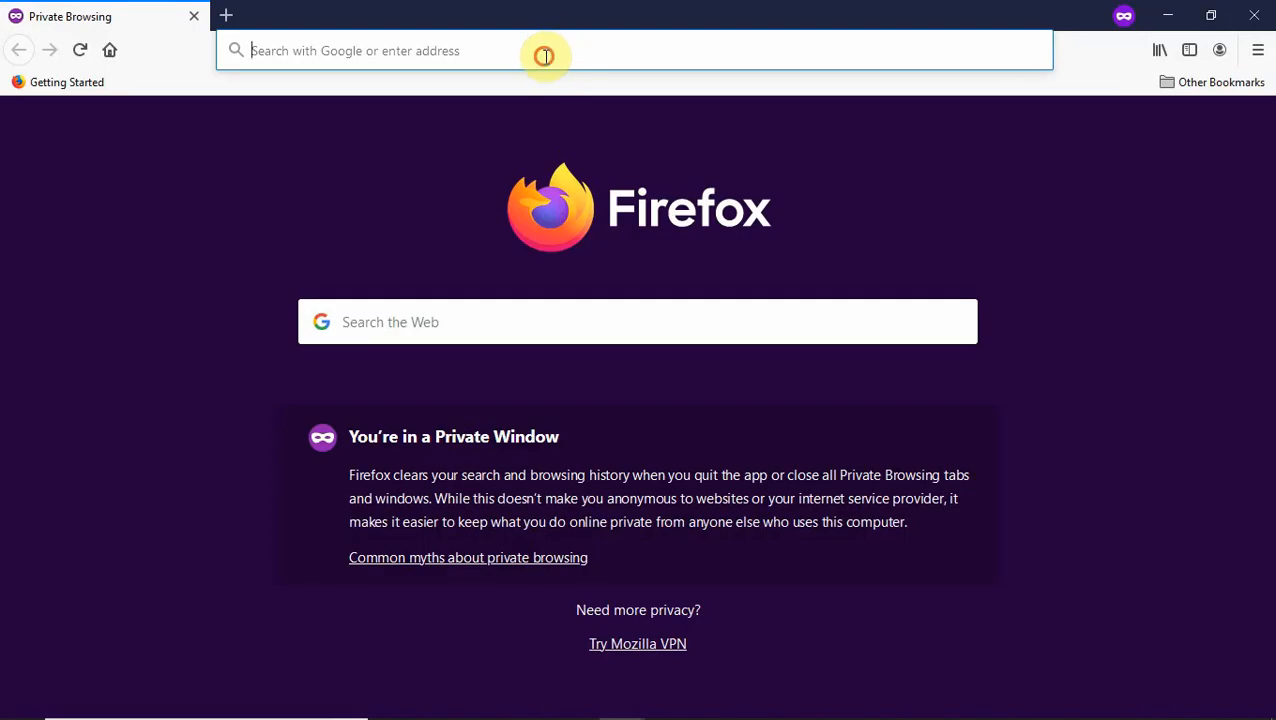
left_click(543, 55)
type("http://mynlb-bf8493a364c9f453.elb.us-east-2.amazonaws.com/")
key("Return")
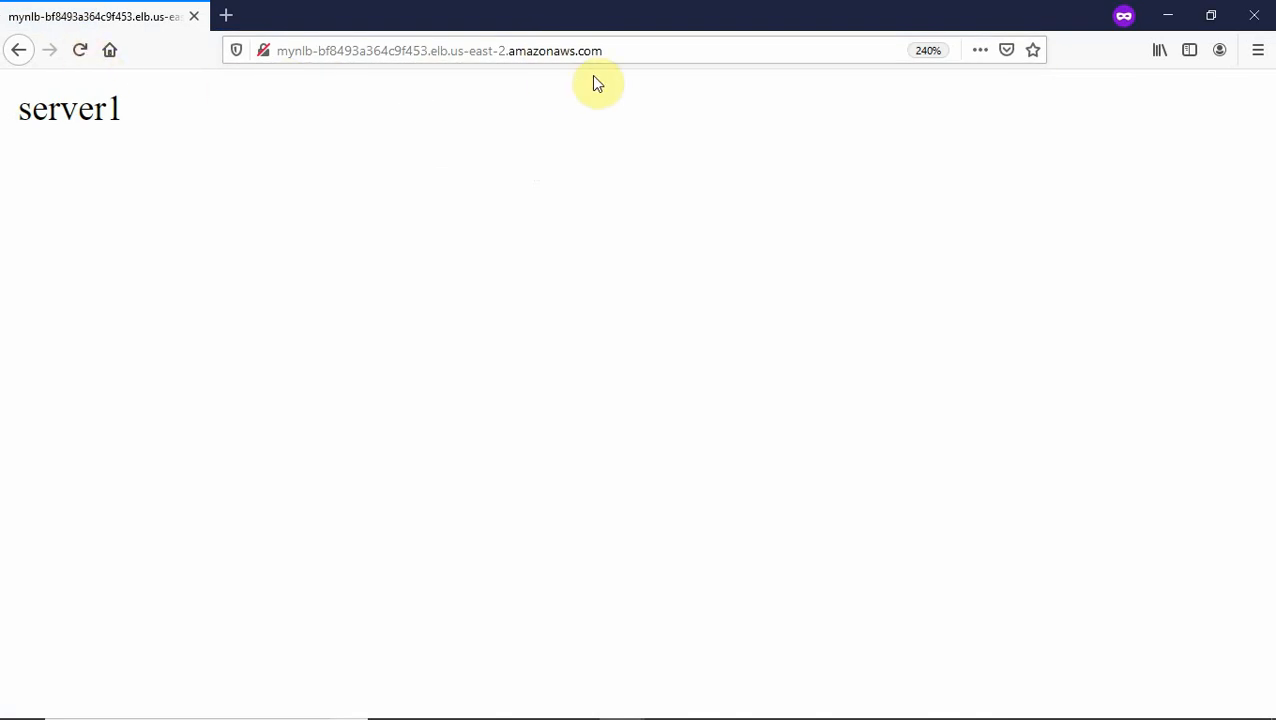
- Load the same mynlb address in another separate private window to test a fresh session
left_click(1258, 50)
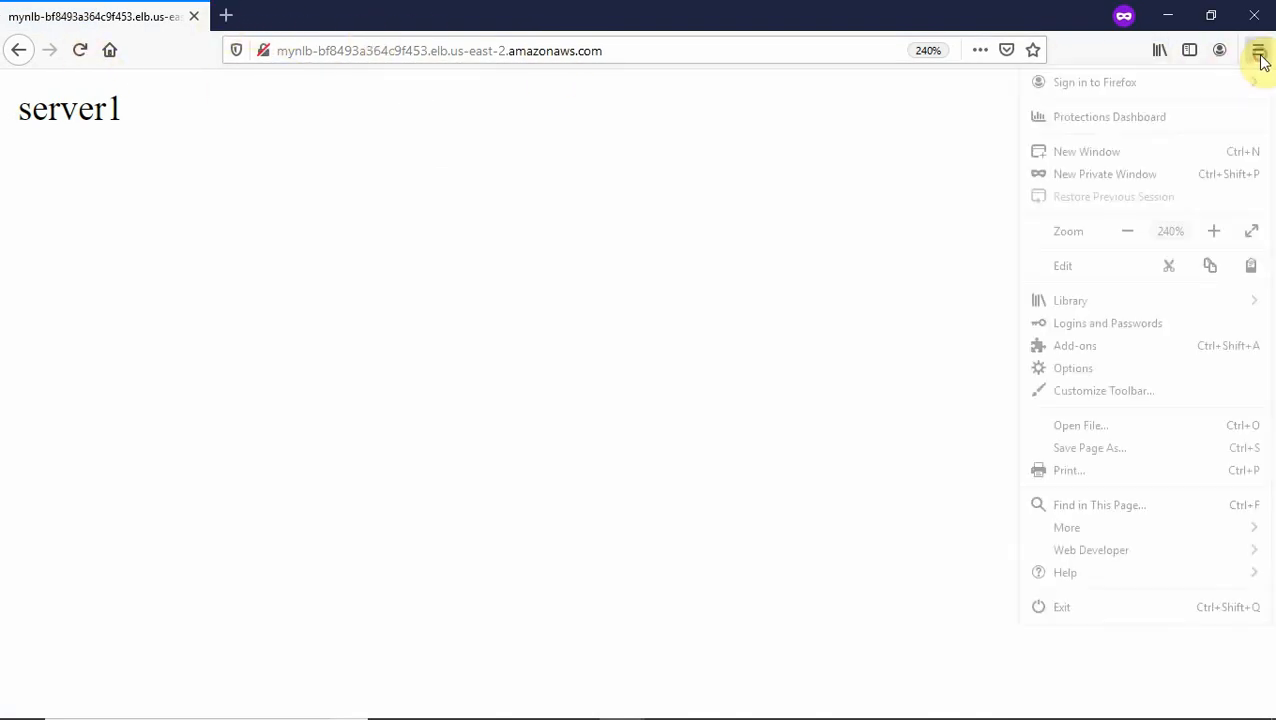
left_click(1100, 175)
left_click(441, 45)
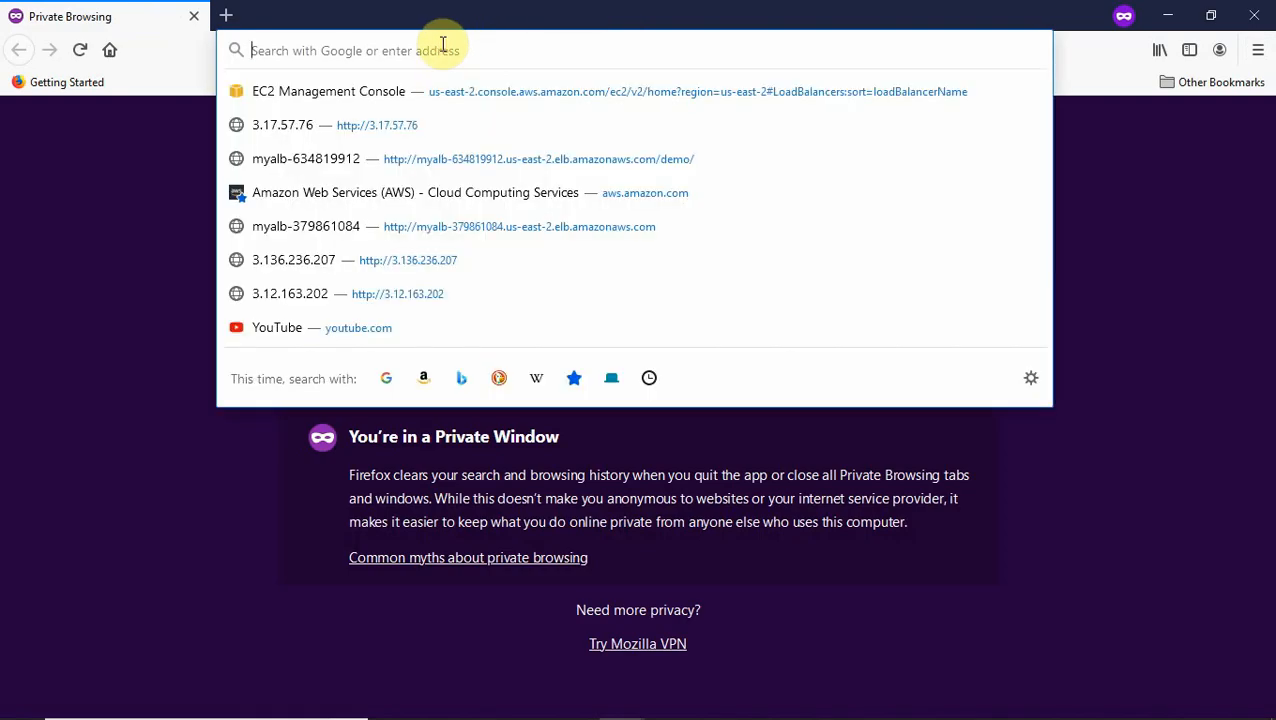
type("http://mynlb-bf8493a364c9f453.elb.us-east-2.amazonaws.com/")
key("Return")
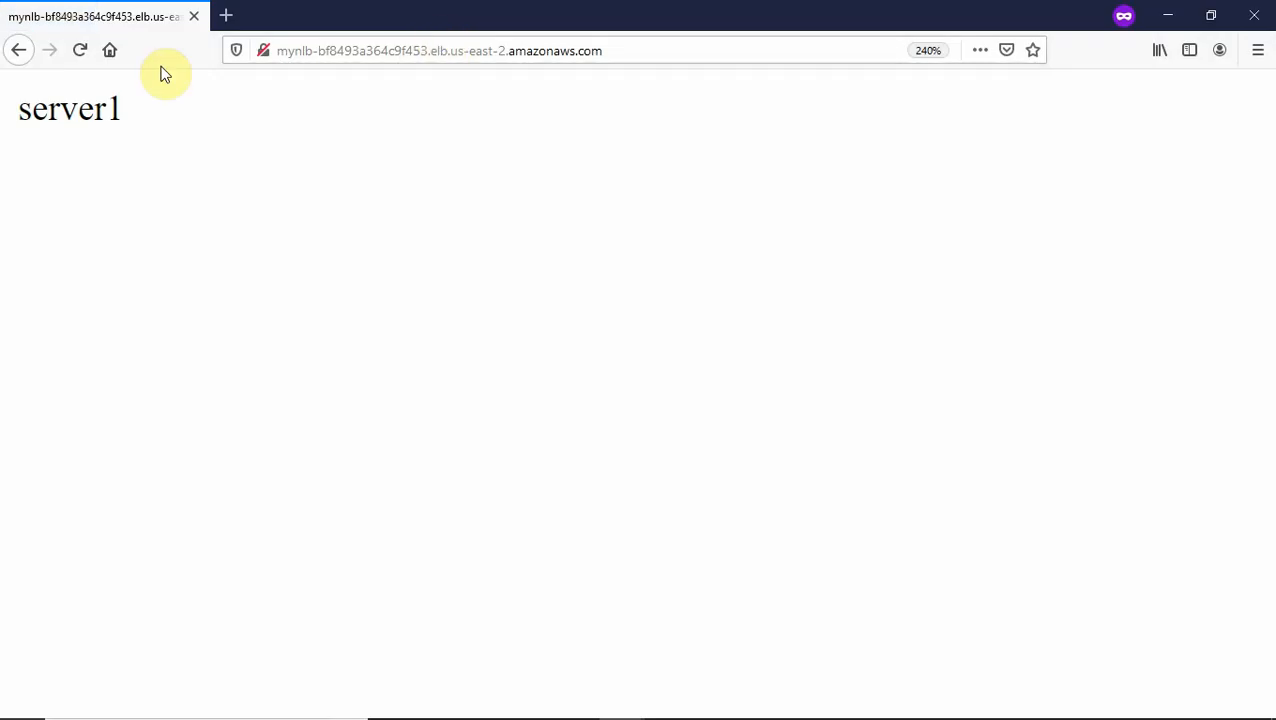
- Reload the mynlb page twice to compare the responding servers, and close both private windows
left_click(82, 50)
left_click(82, 50)
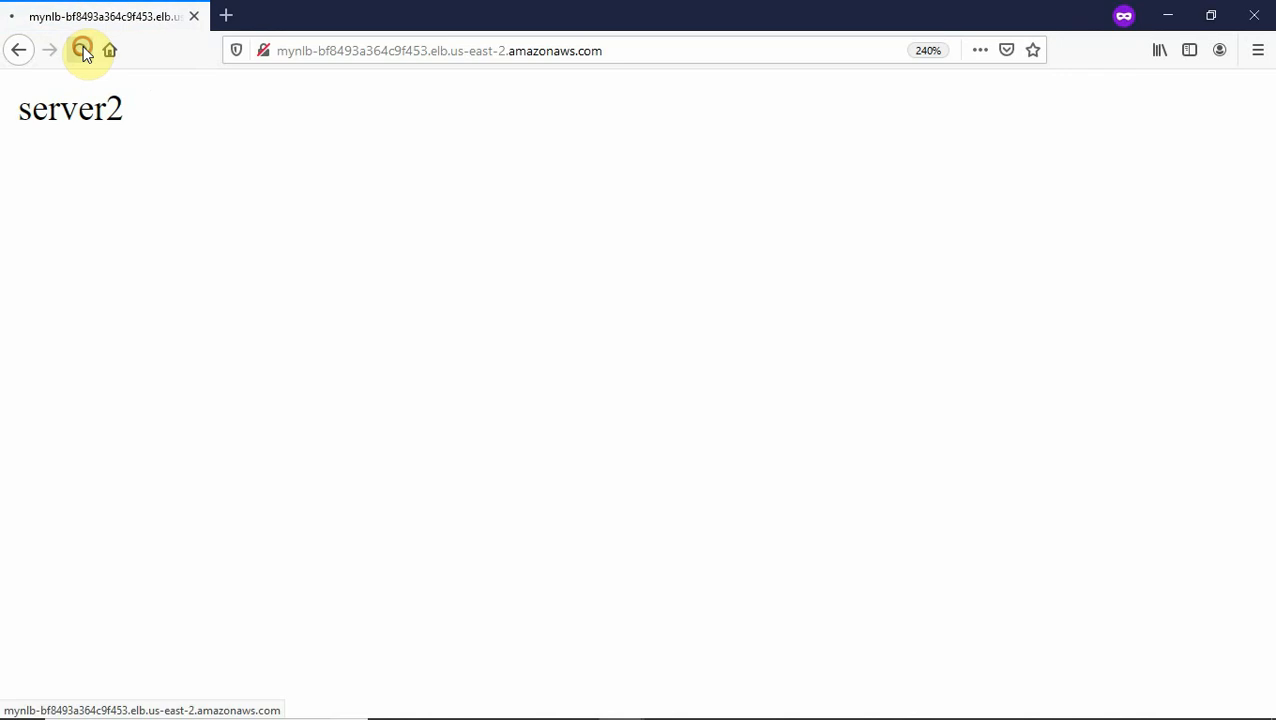
left_click(1254, 15)
left_click(1256, 15)
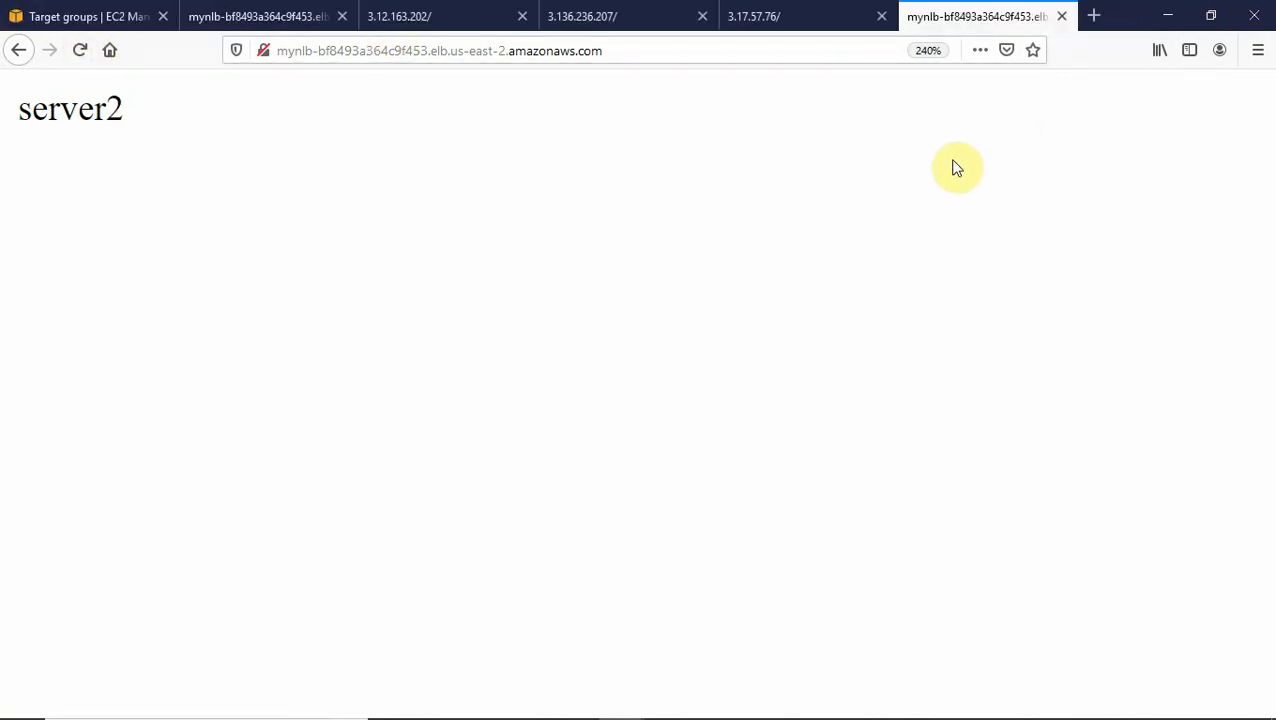
- Return to the load balancer list in the EC2 console and delete the mynlb load balancer
left_click(106, 22)
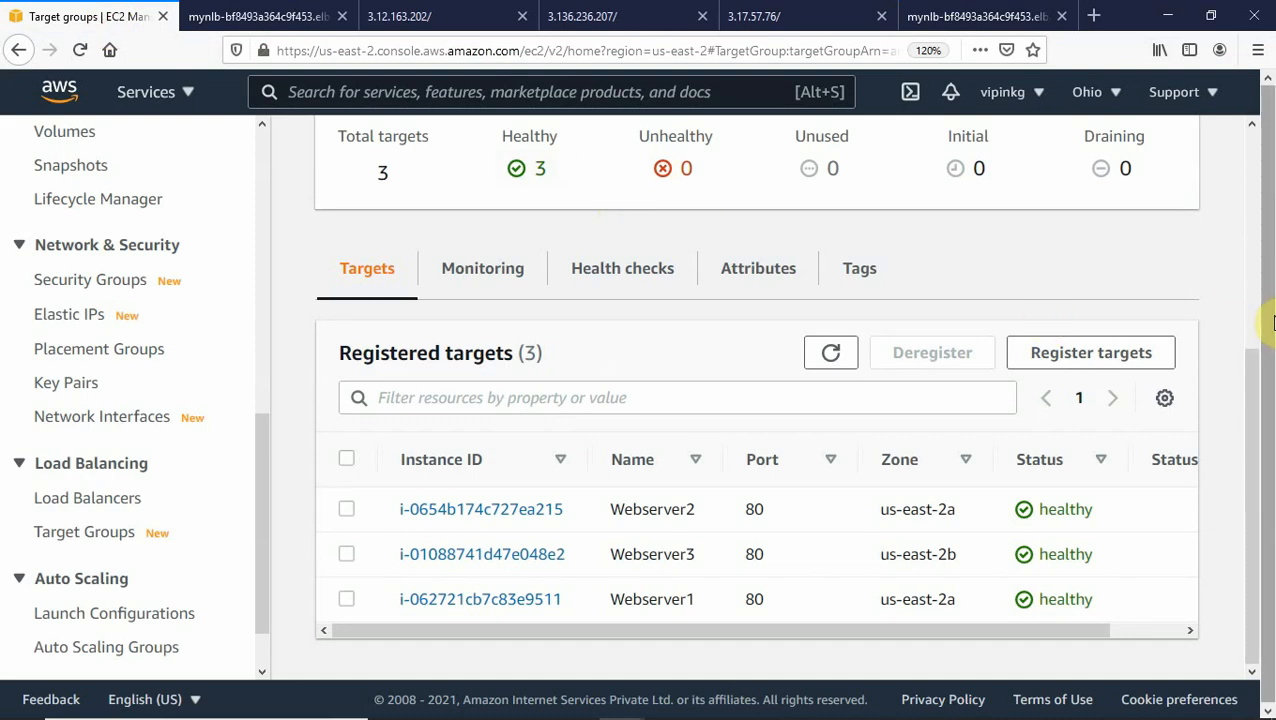
left_click_drag(1250, 377, 1248, 134)
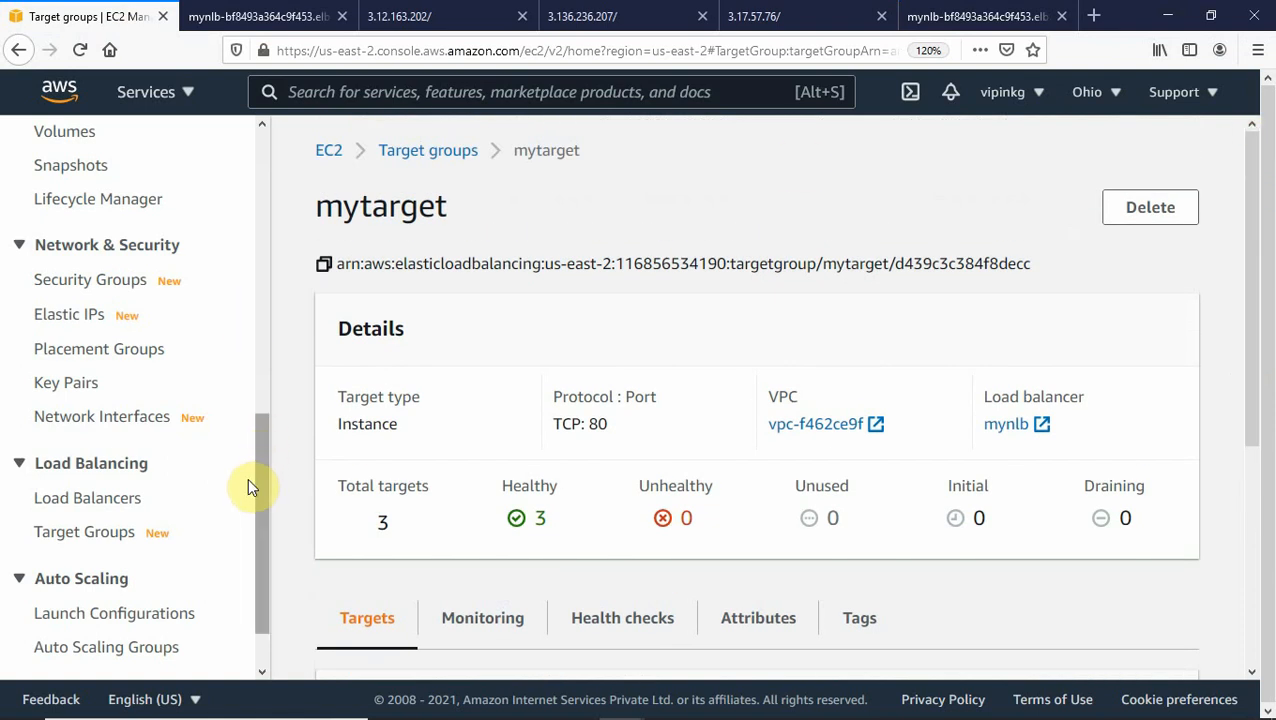
left_click(110, 508)
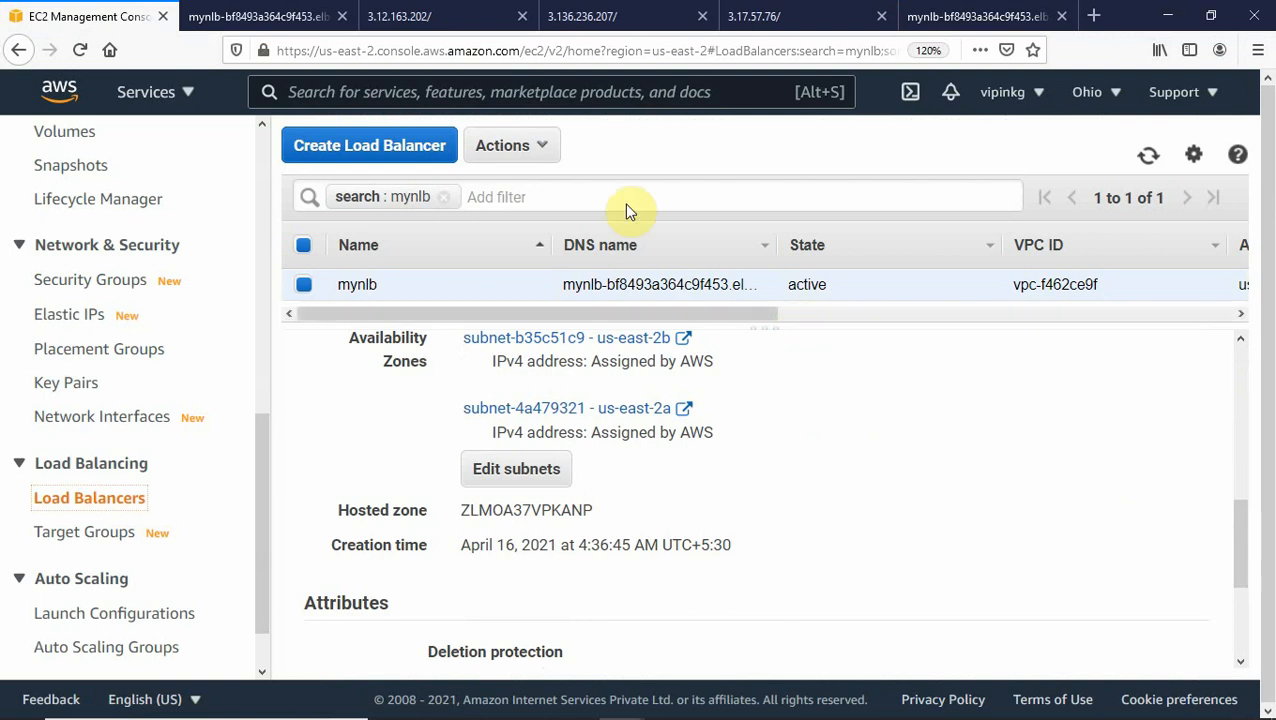
left_click(542, 153)
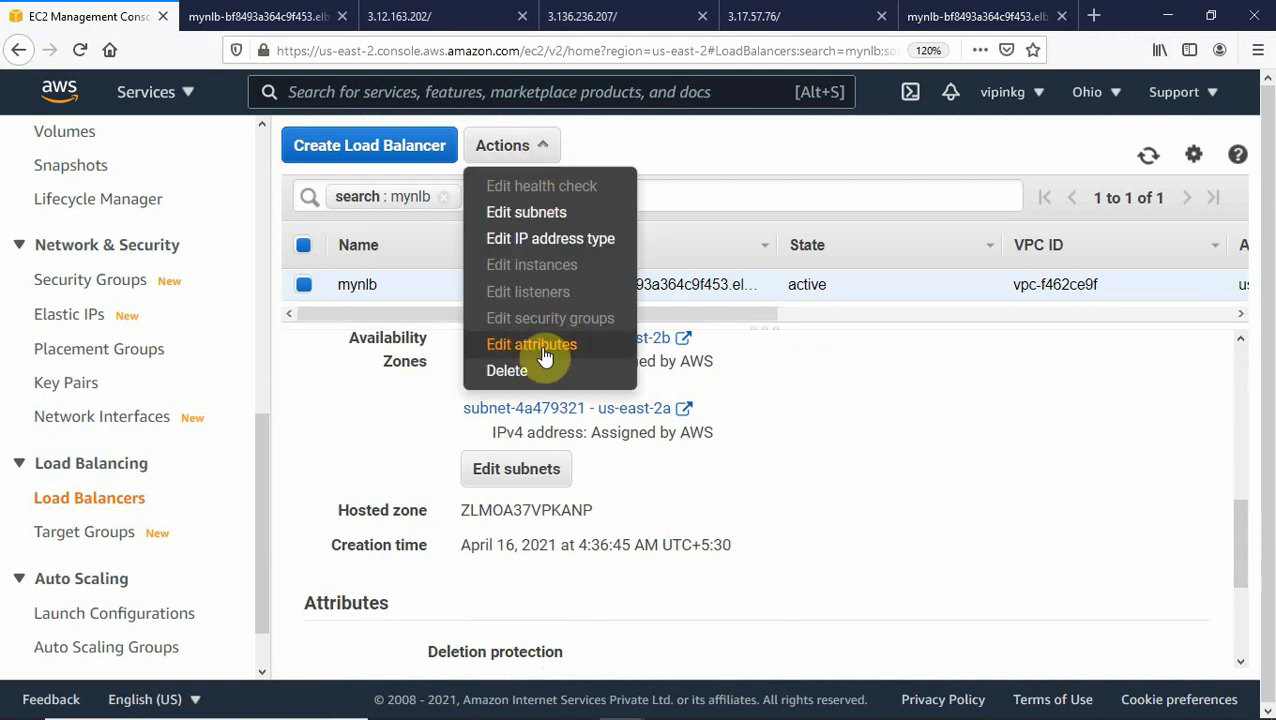
left_click(508, 371)
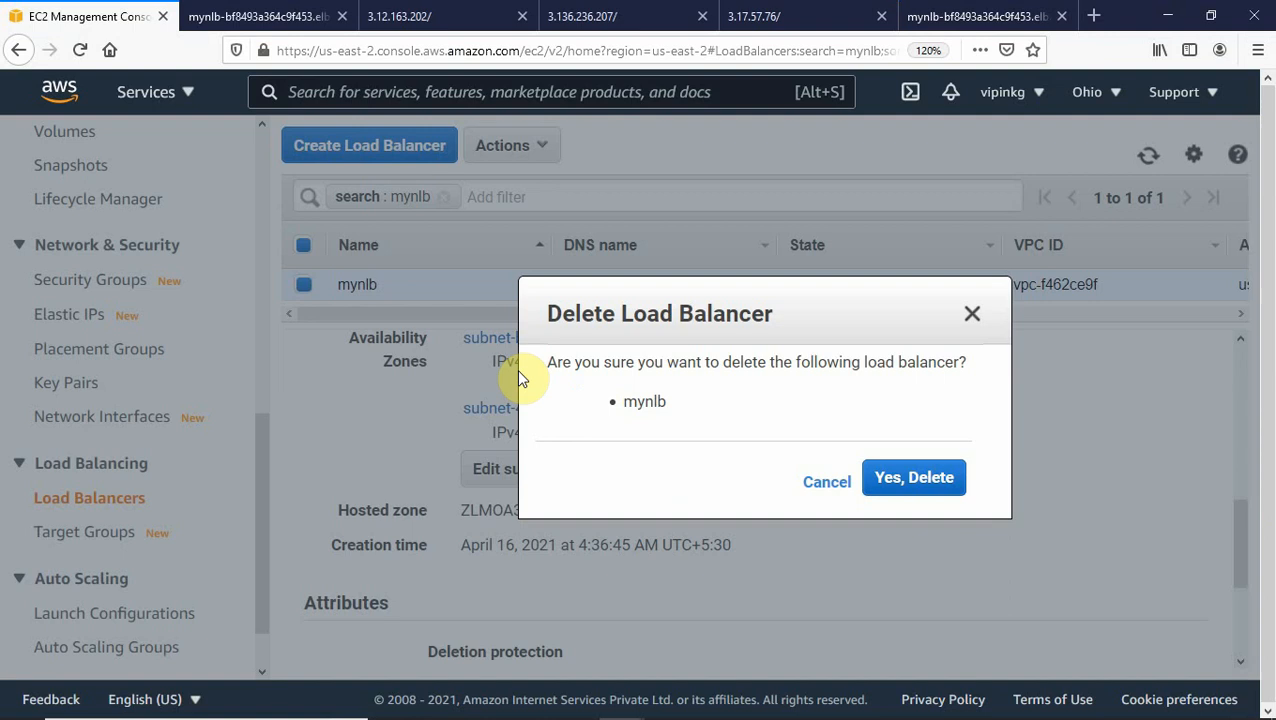
left_click(906, 480)
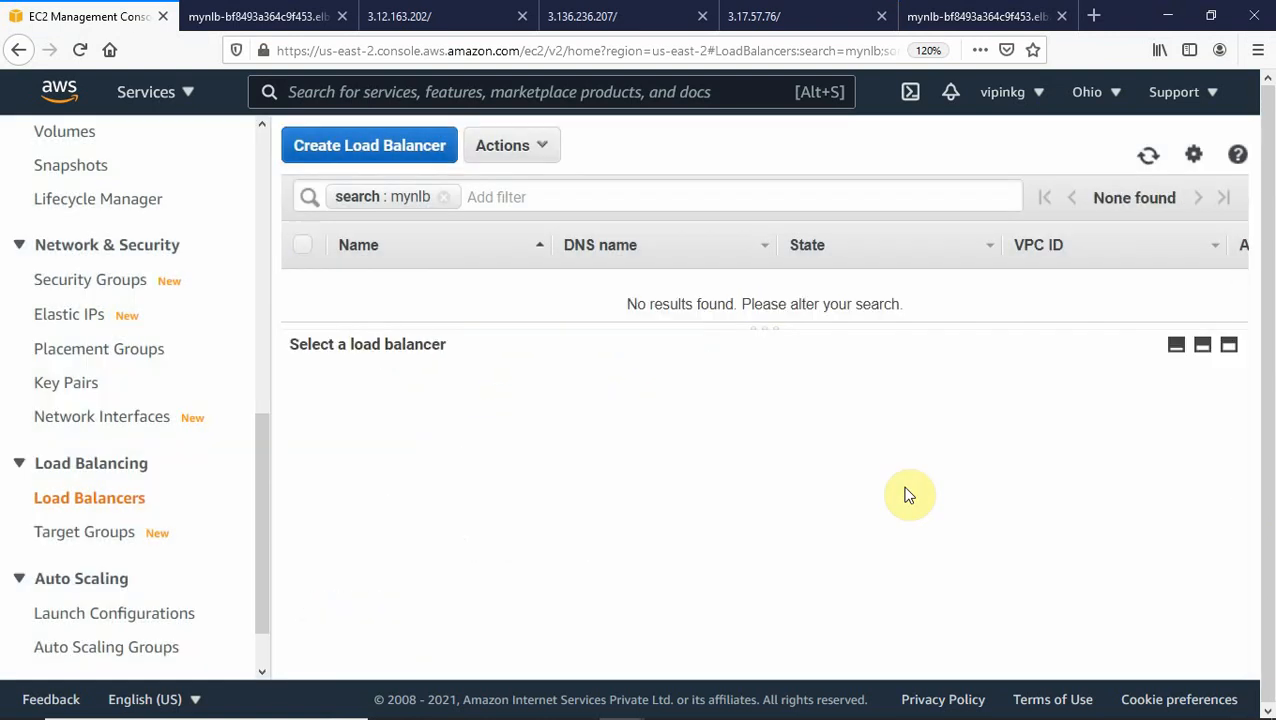
- Delete the mytarget target group
left_click(133, 537)
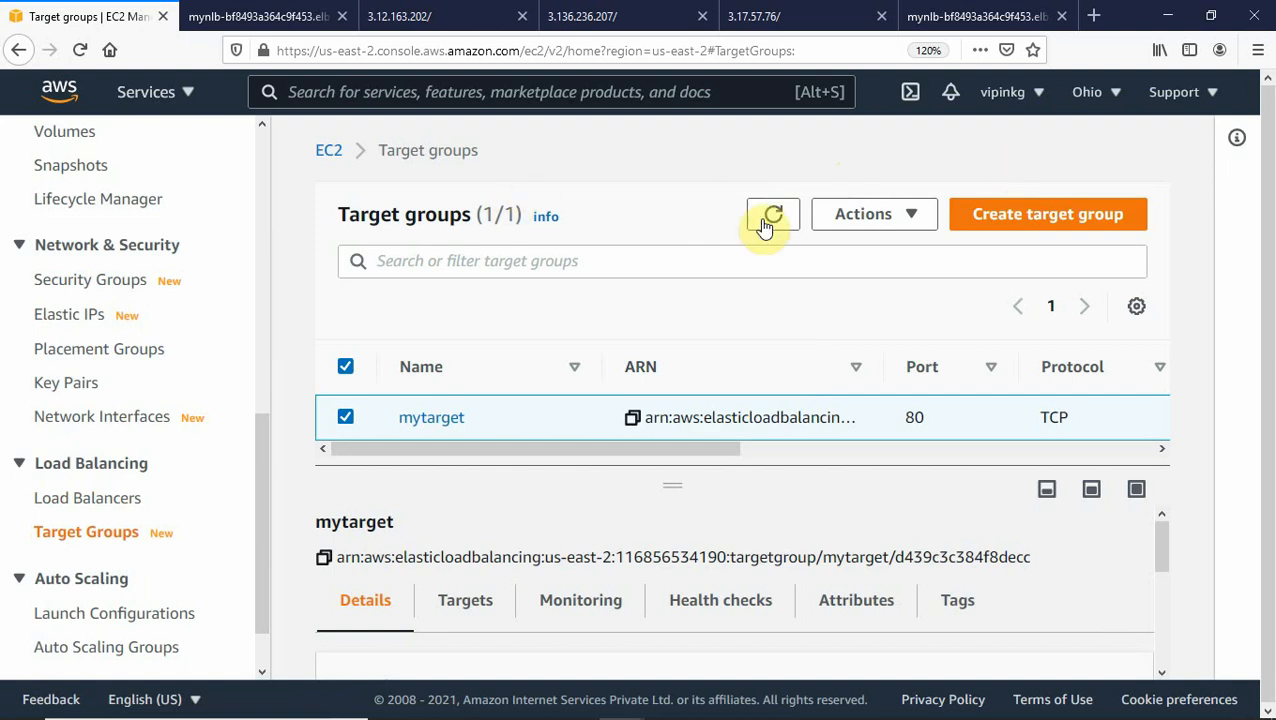
left_click(911, 214)
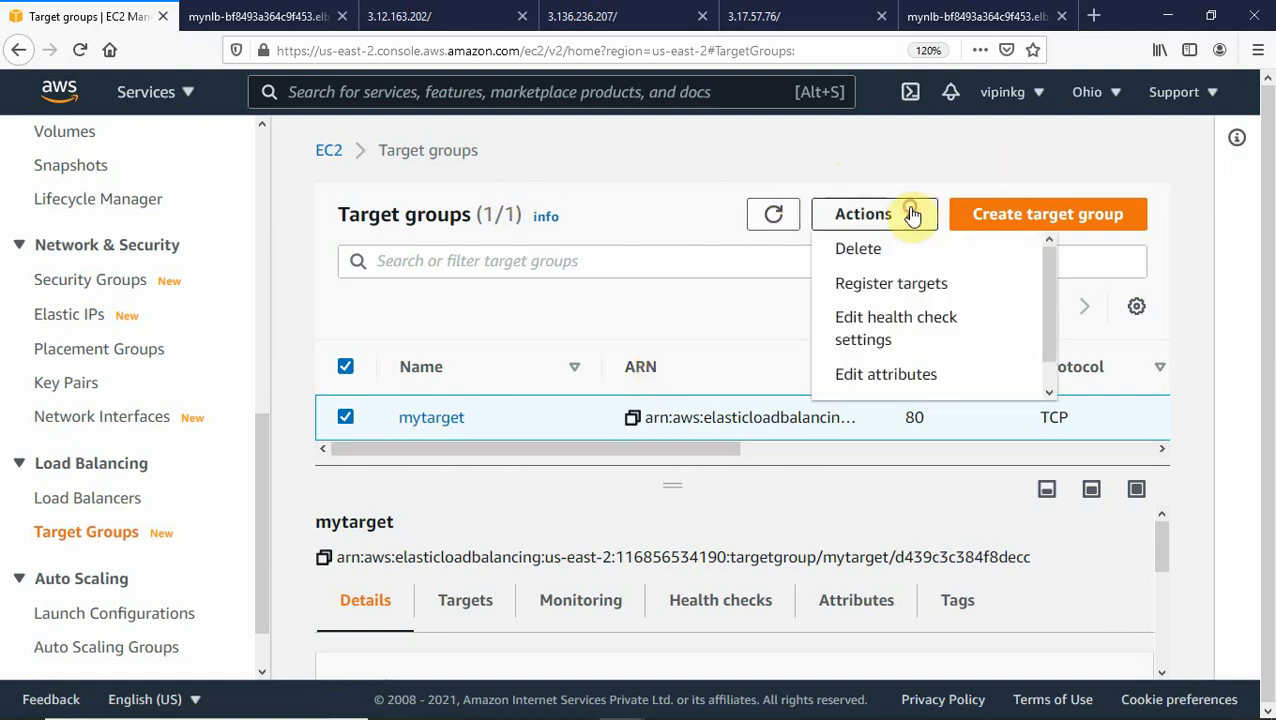
left_click(864, 254)
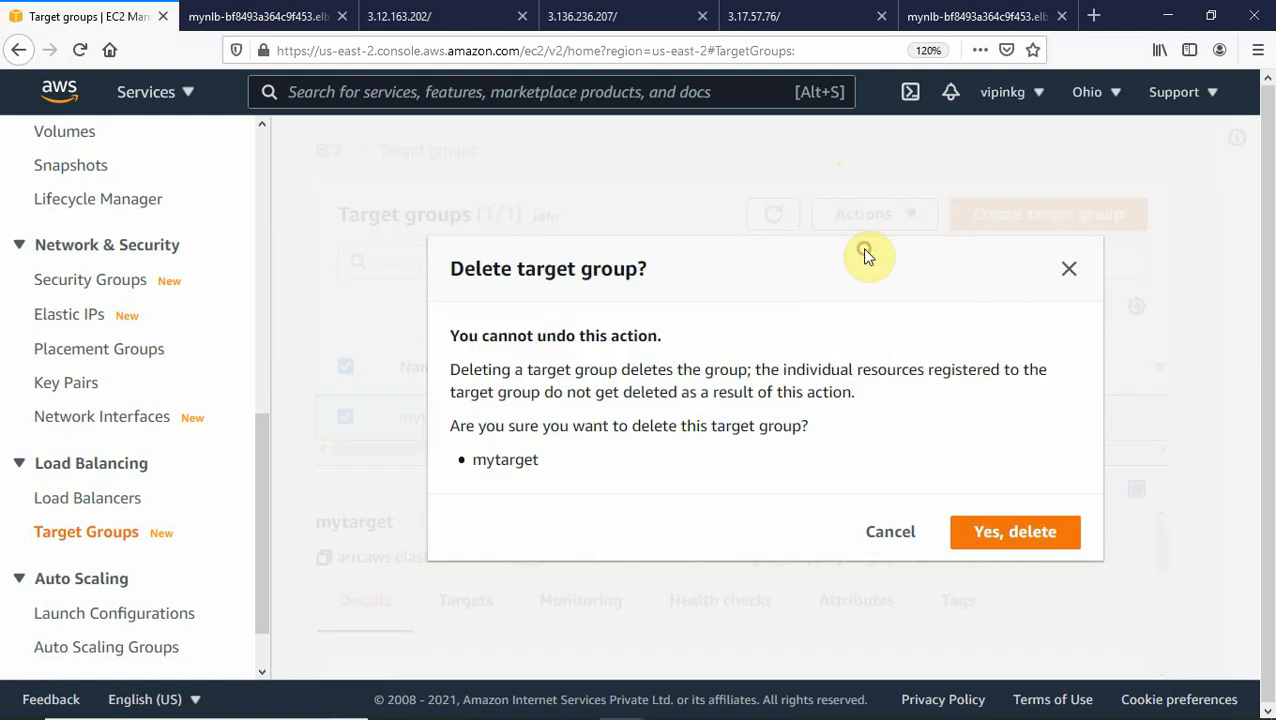
left_click(986, 541)
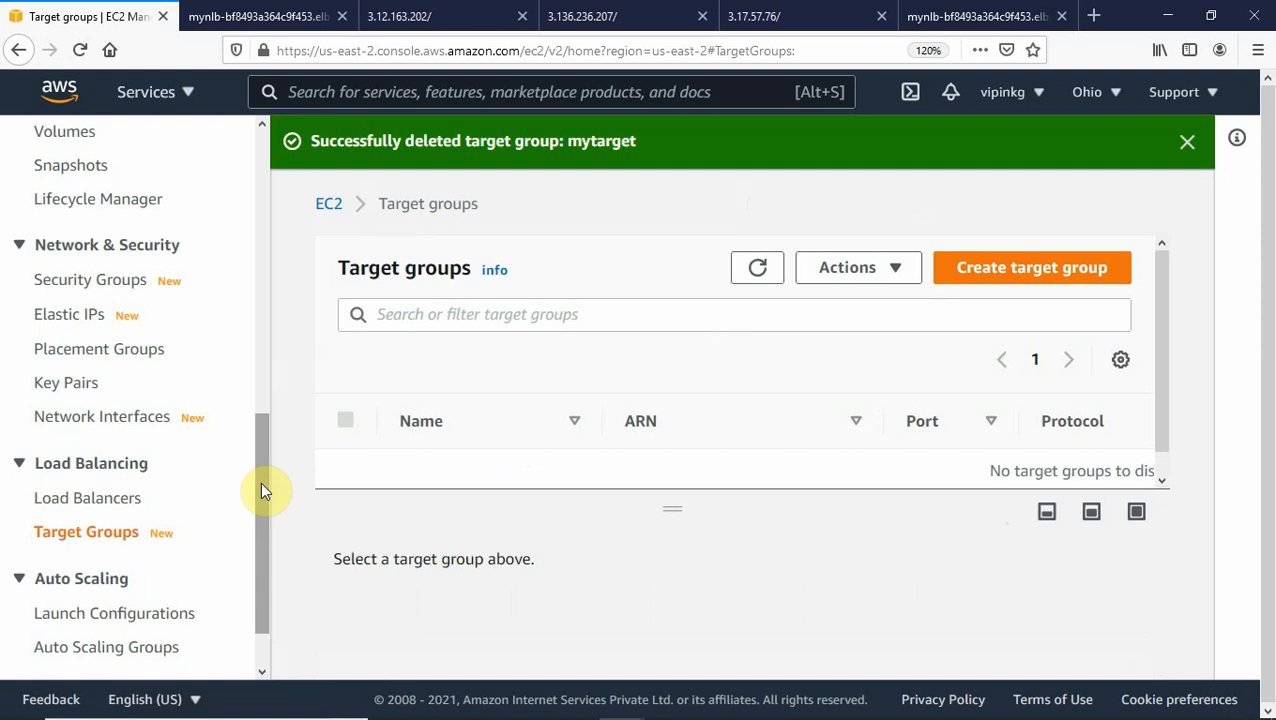
- Open the EC2 instances list and terminate the Webserver1, Webserver2 and Webserver3 instances
left_click_drag(262, 484, 250, 192)
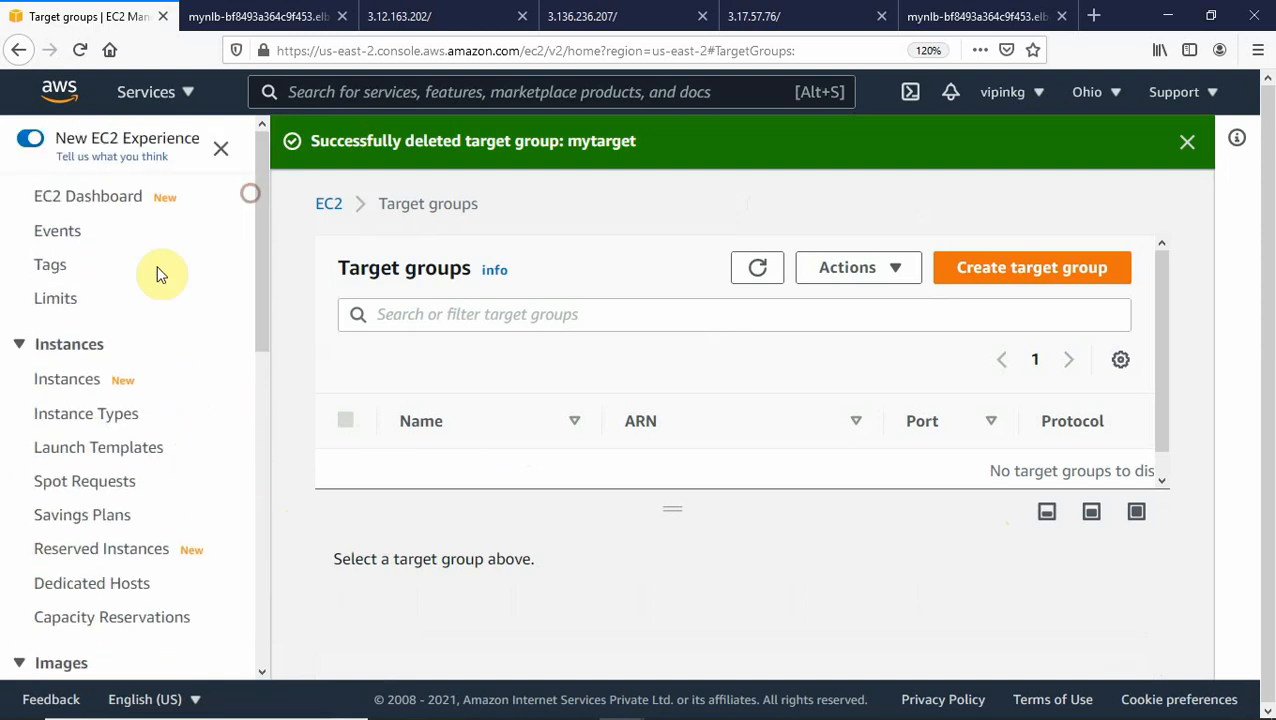
left_click(68, 382)
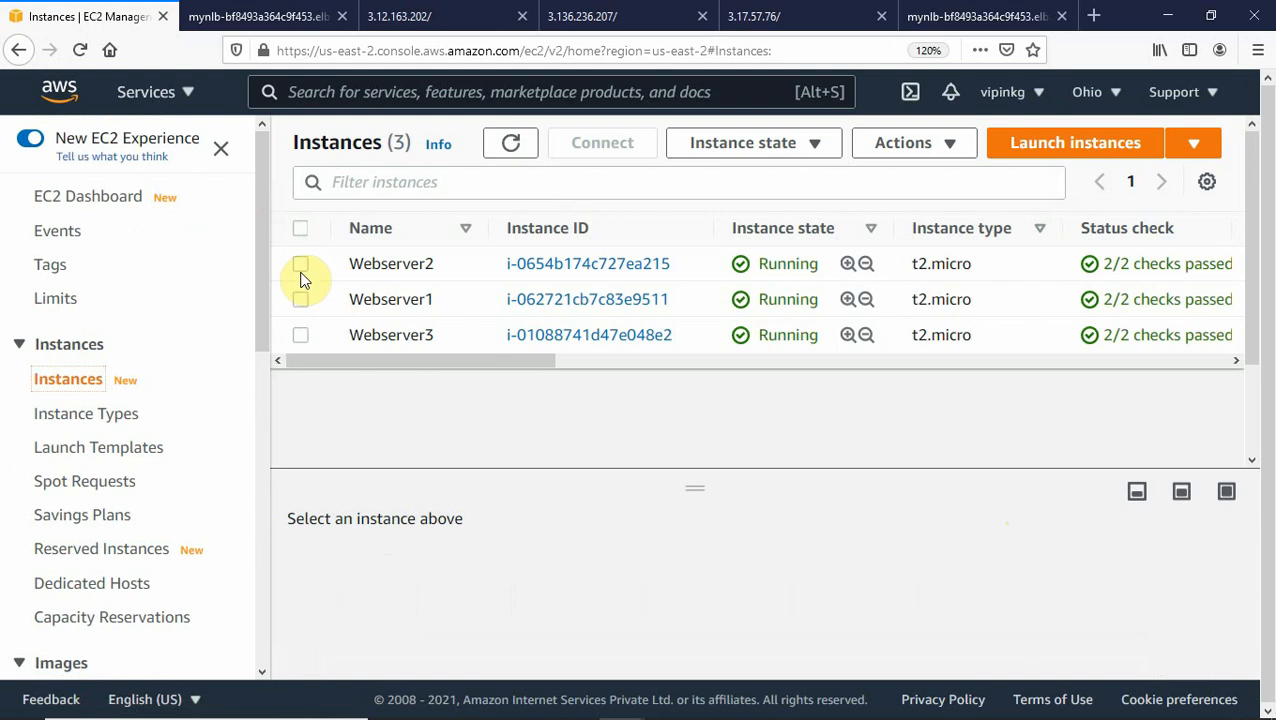
left_click(300, 266)
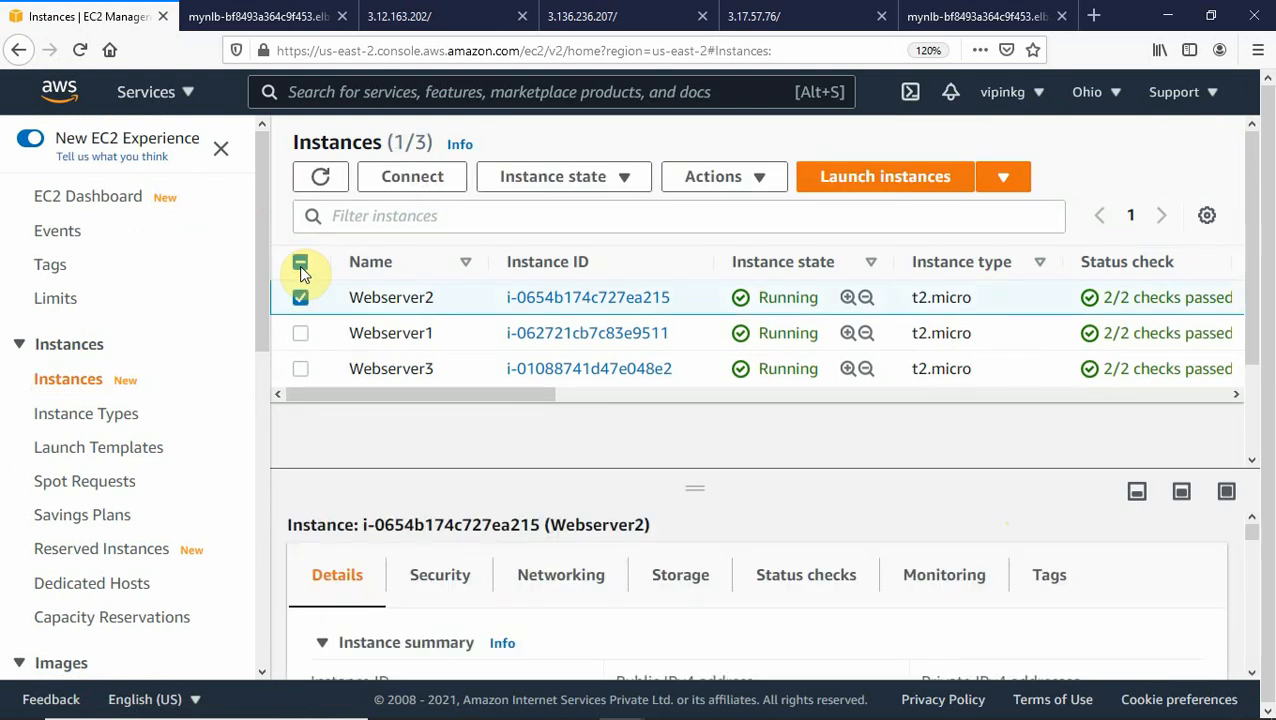
left_click(302, 333)
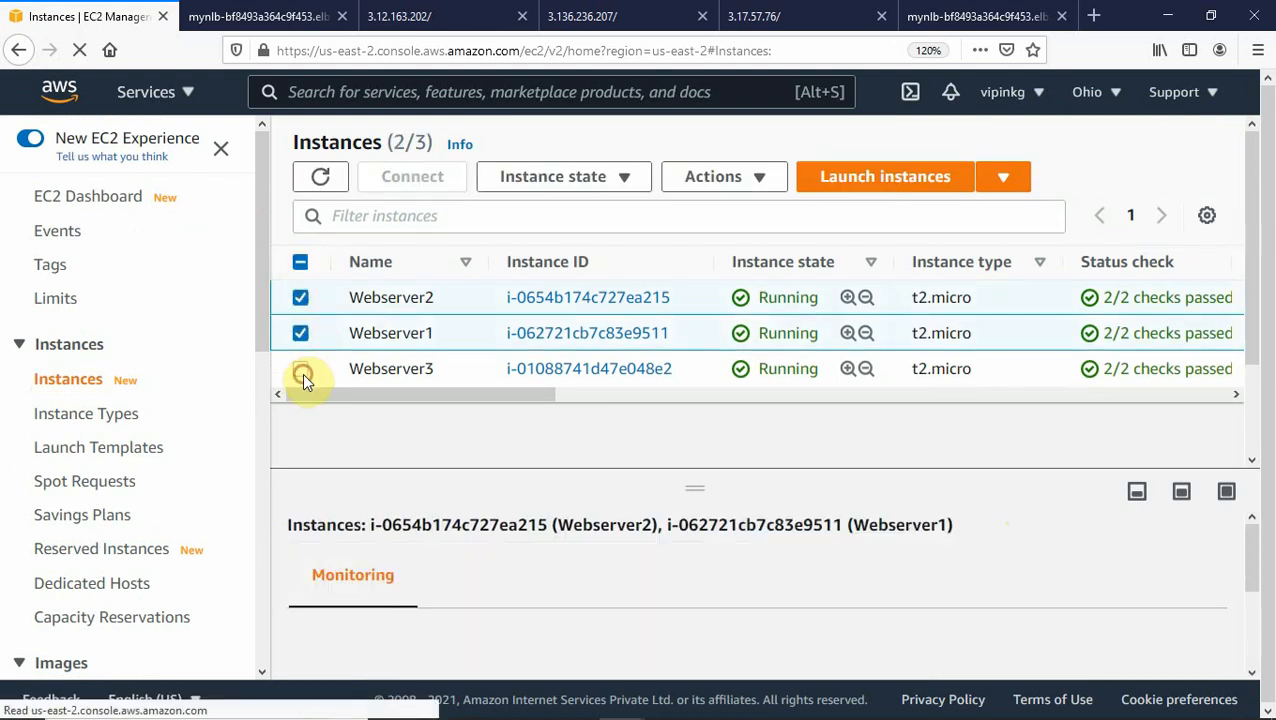
left_click(301, 370)
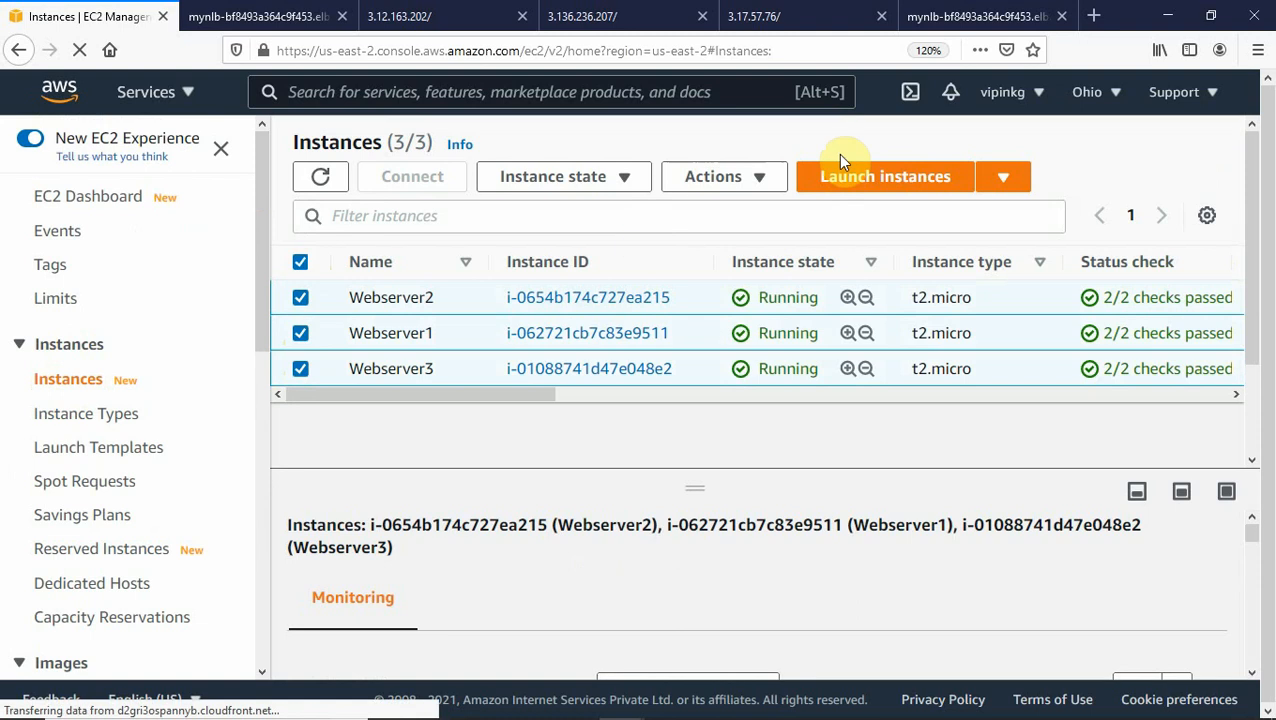
left_click(755, 188)
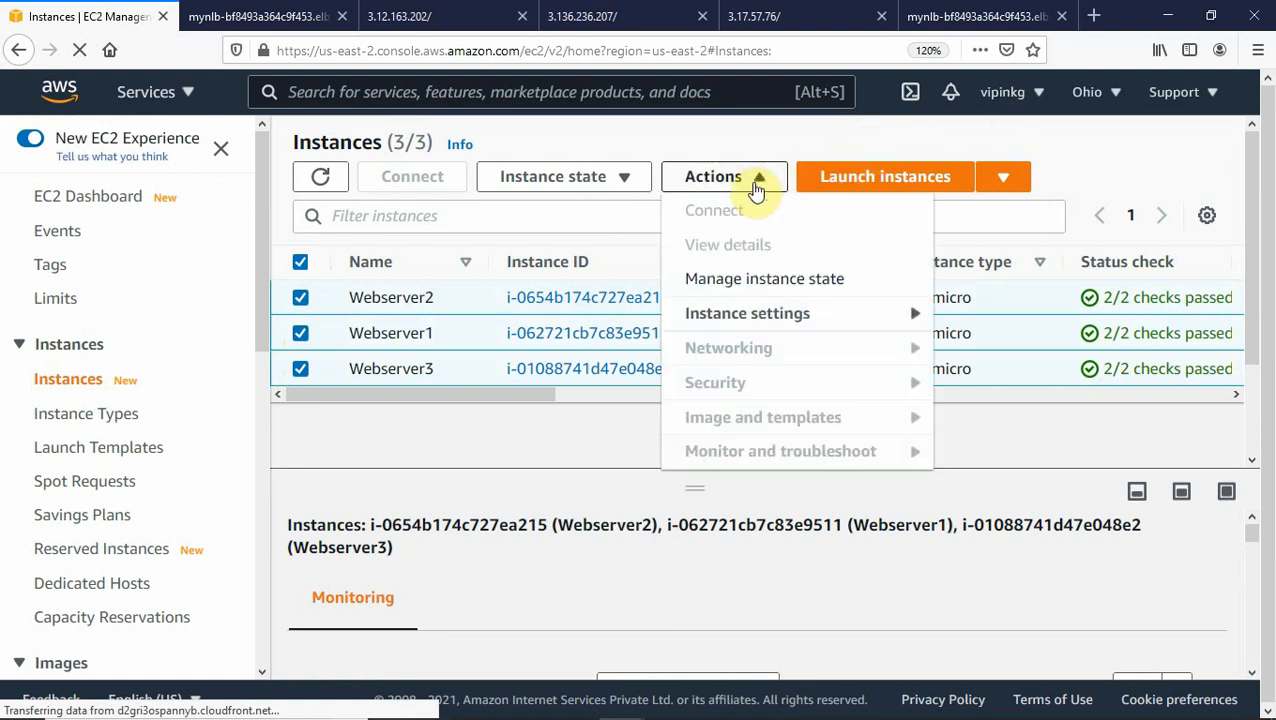
left_click(629, 186)
left_click(585, 343)
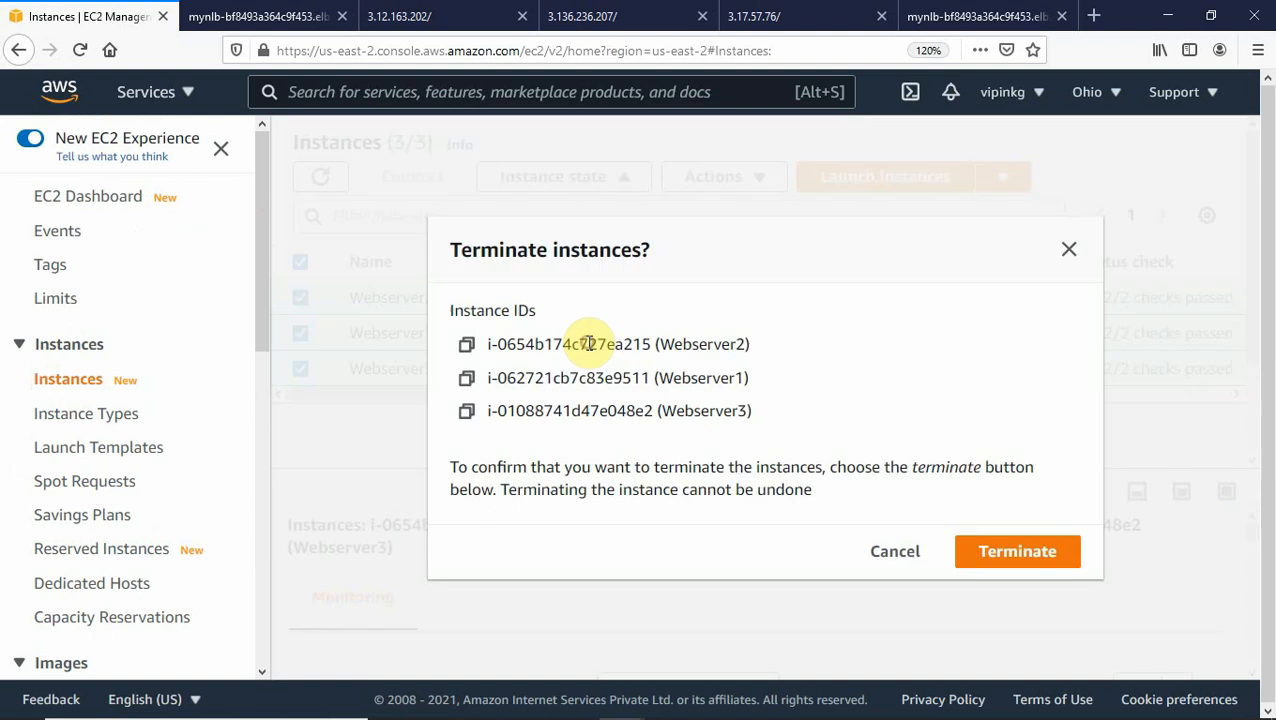
left_click(1000, 561)
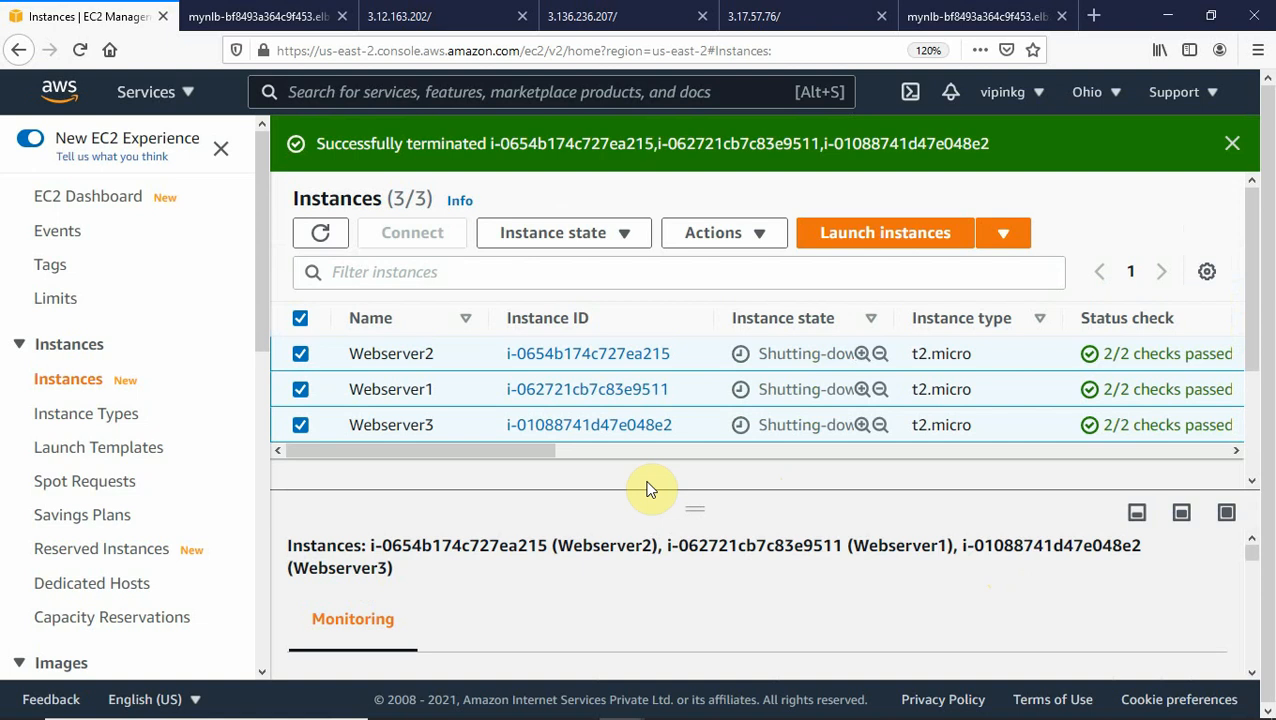
- Switch to the Network Load Balancer presentation in Adobe Acrobat and review its title slide and Load Balancer Introduction slide
key("alt+Tab")
key("alt+Tab")
key("alt+Tab")
key("alt+Tab")
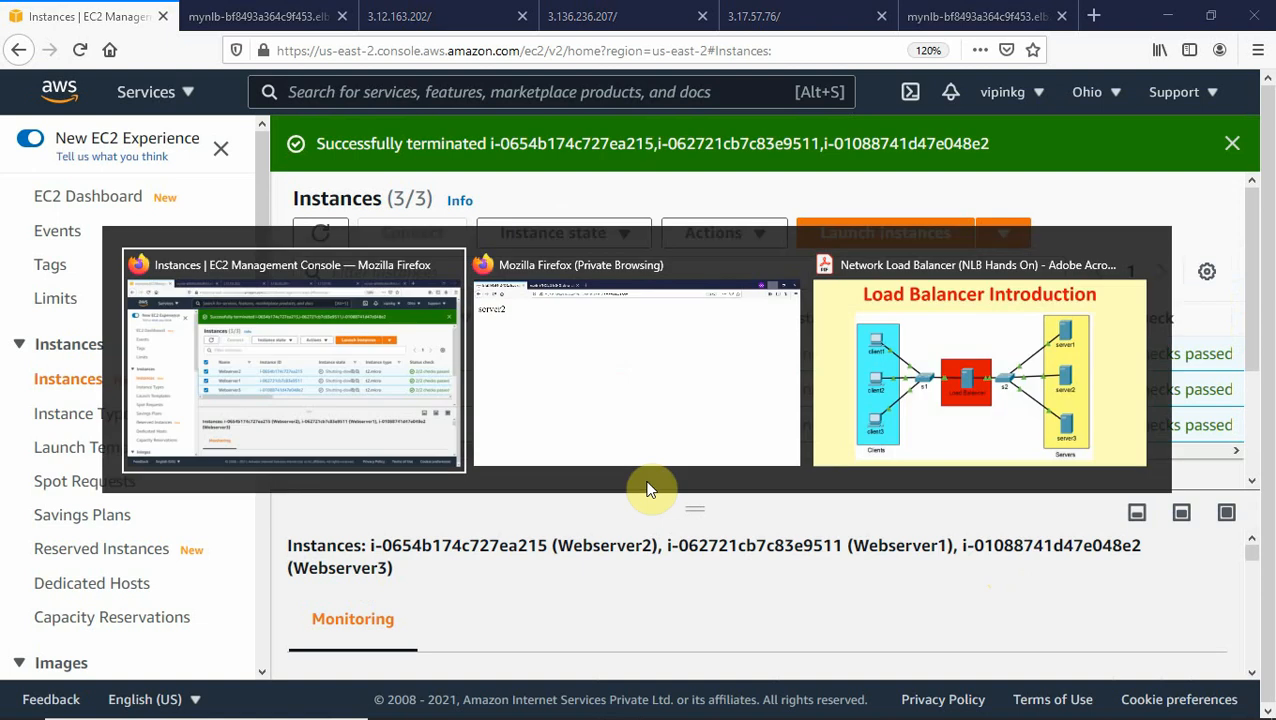
key("alt+Tab")
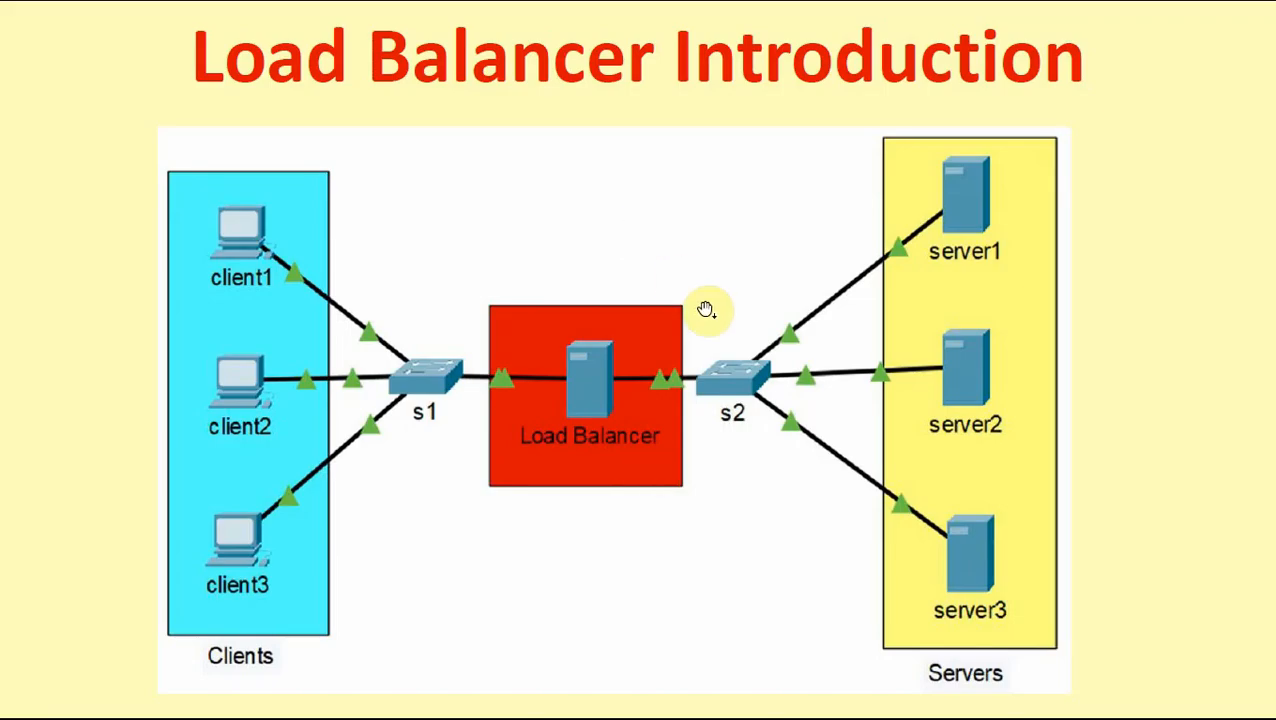
key("Left")
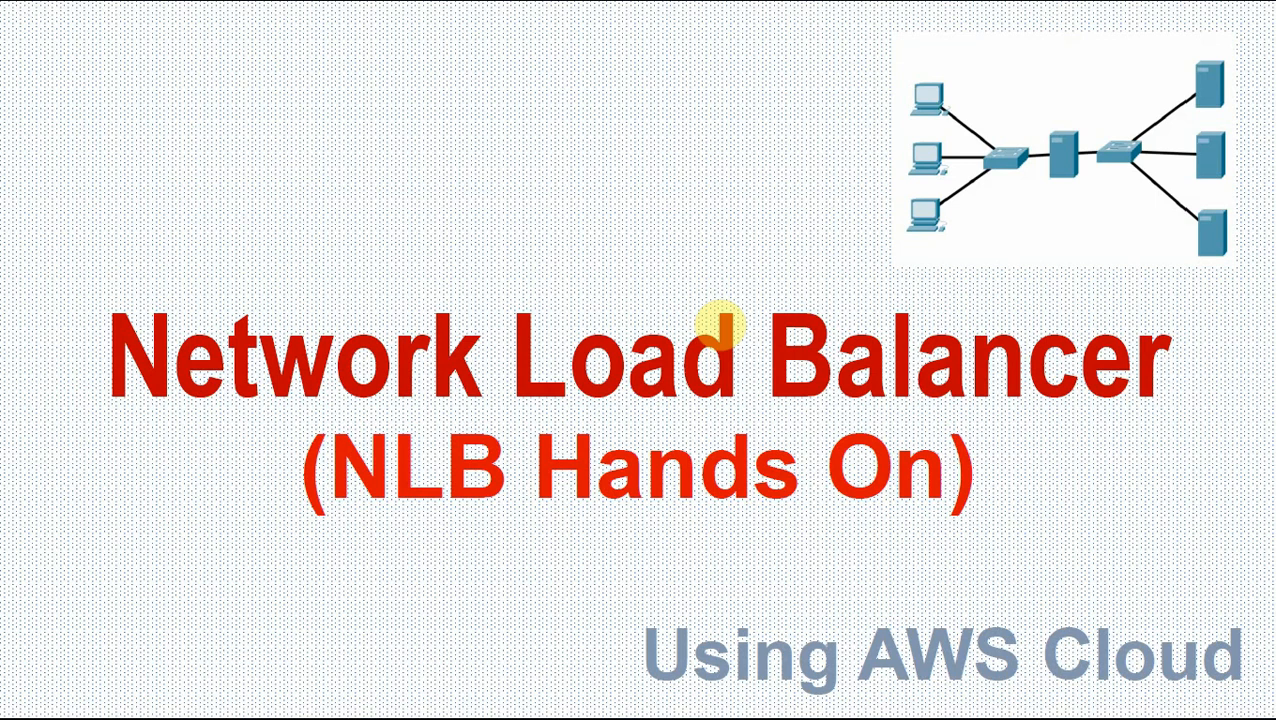
left_click(720, 325)
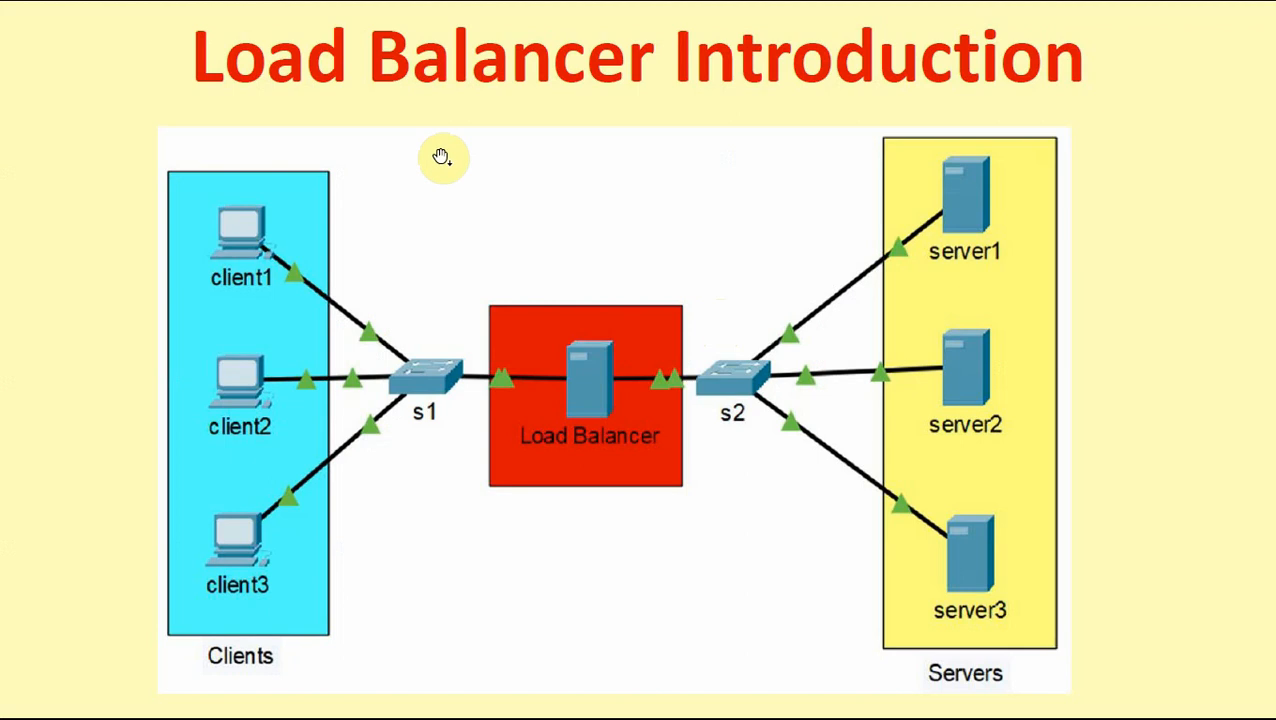